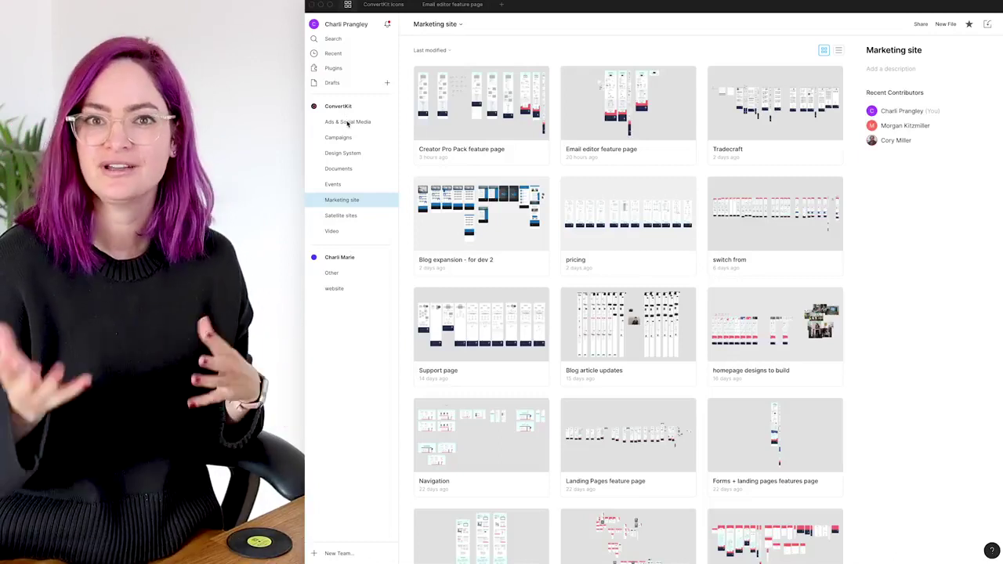
Browse the website and Other project files, then switch to the Email editor feature page file
left_click(344, 288)
left_click(334, 273)
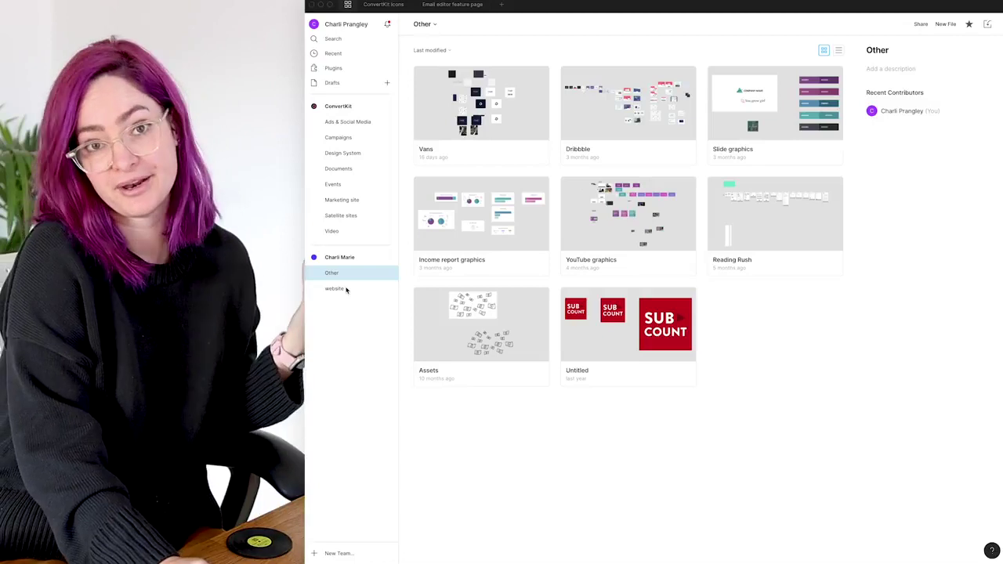
left_click(451, 5)
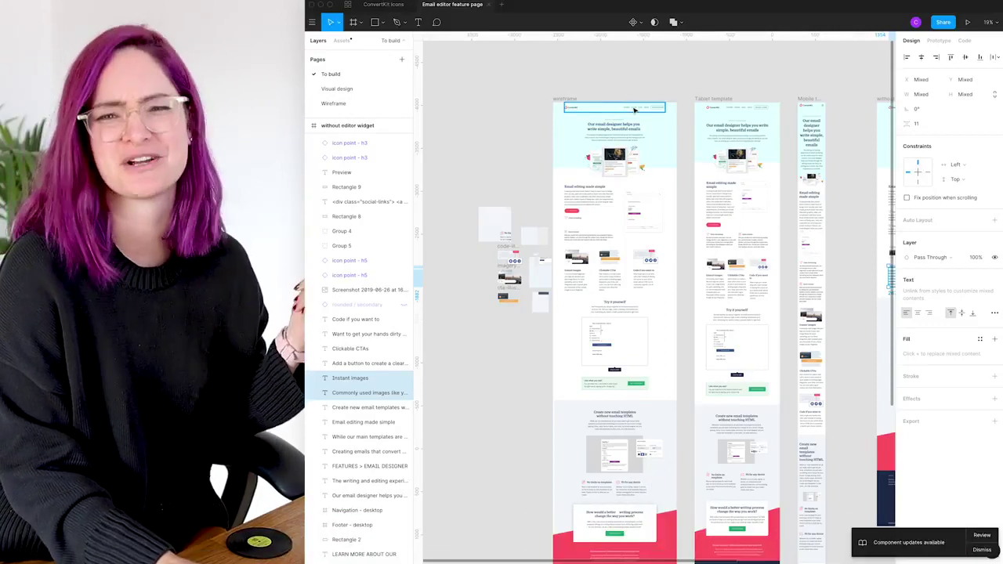
Look through the To build, Visual design and Wireframe pages of the email editor file
key("Escape")
scroll(612, 118, "down", 1)
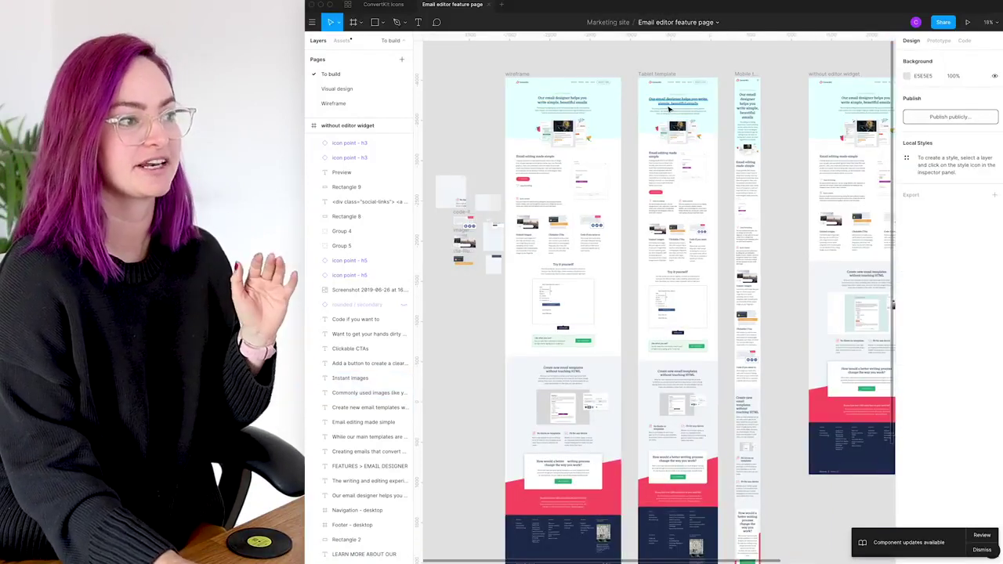
scroll(627, 118, "down", 10)
scroll(669, 110, "down", 4)
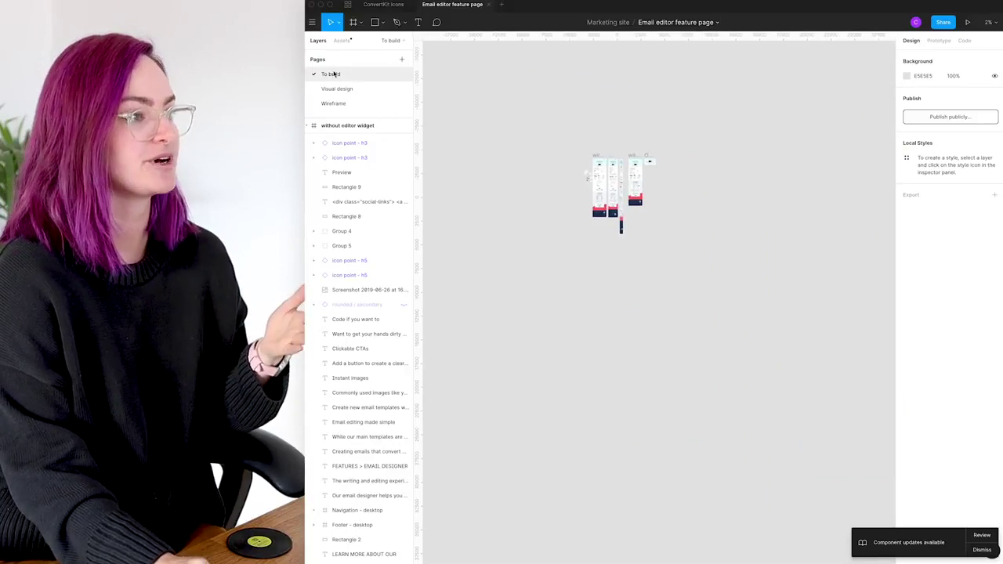
scroll(604, 138, "up", 5)
scroll(715, 369, "down", 5)
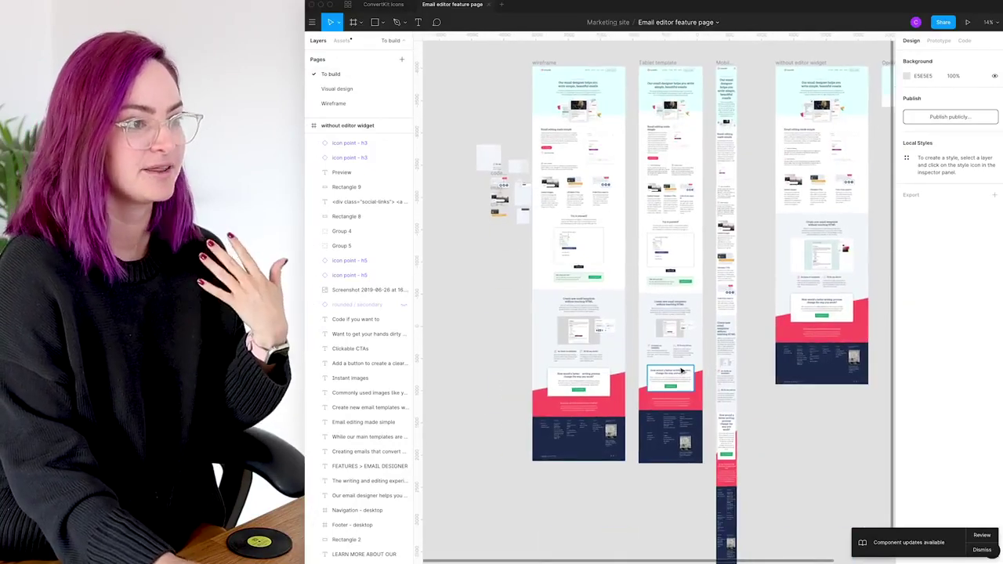
scroll(680, 371, "up", 3)
scroll(680, 371, "up", 5)
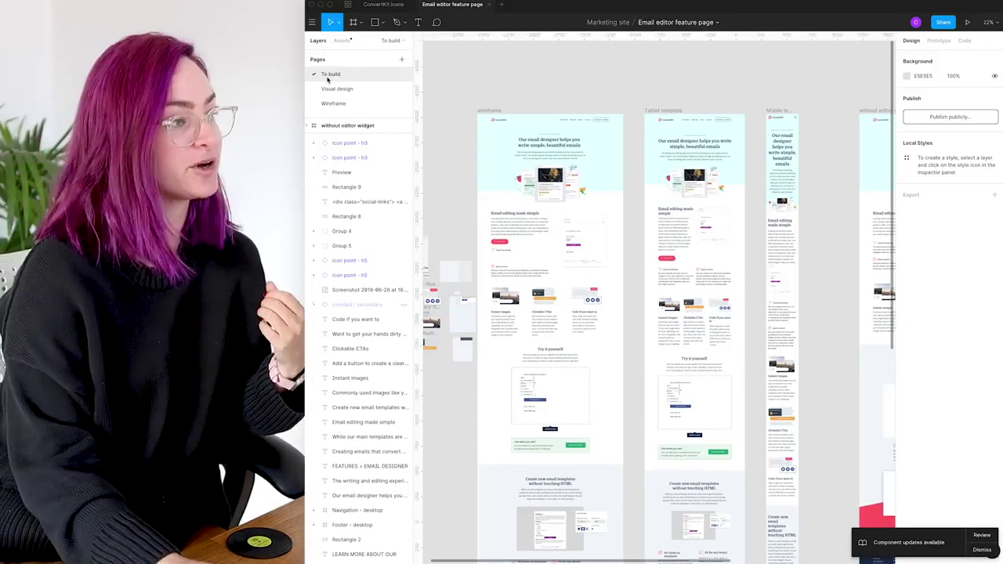
left_click(338, 89)
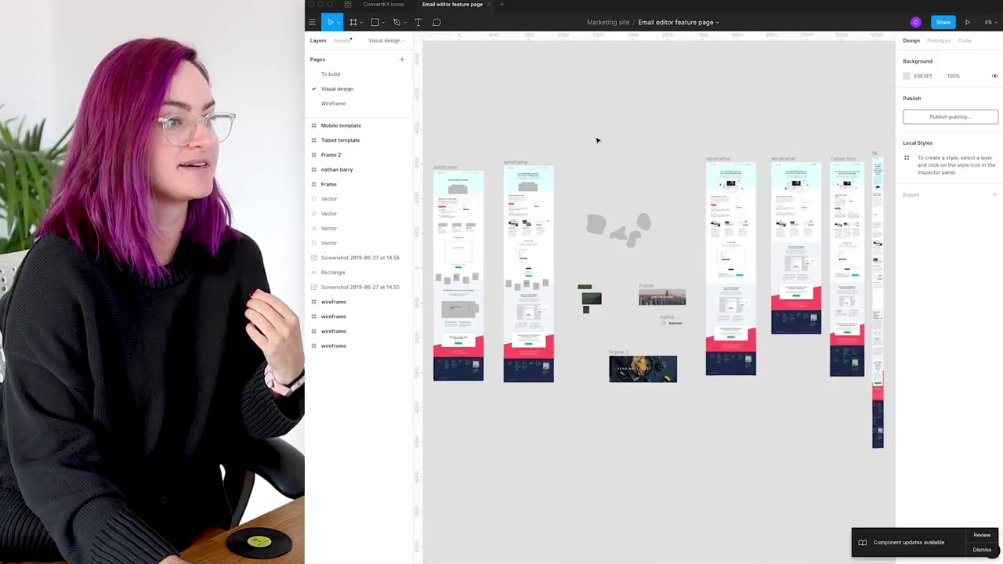
scroll(597, 139, "right", 5)
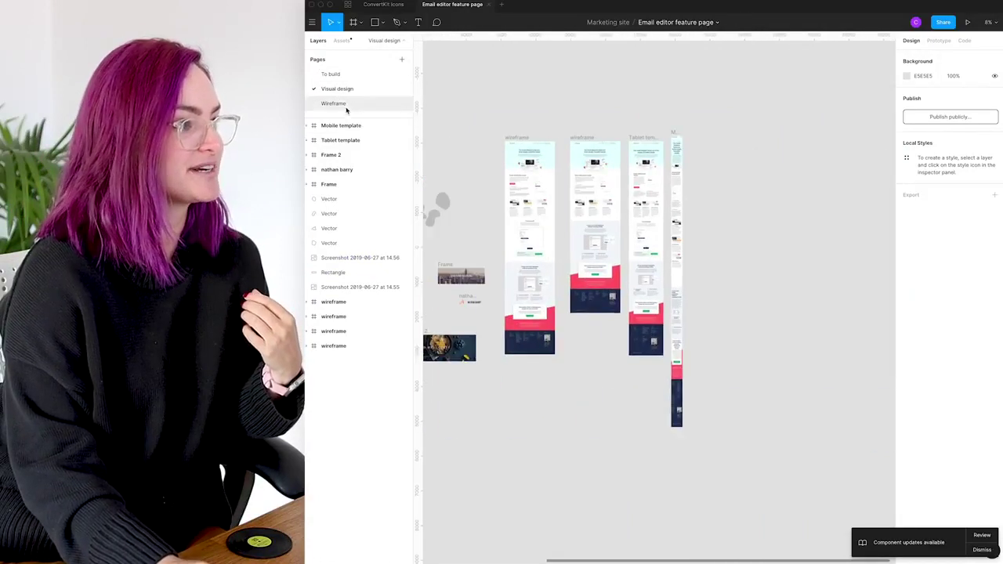
left_click(347, 106)
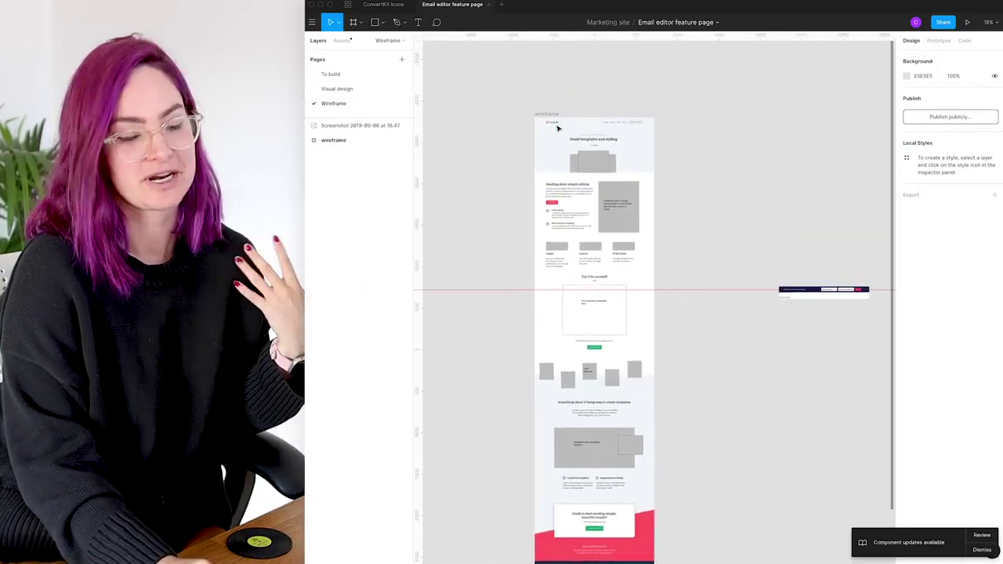
scroll(564, 105, "up", 2)
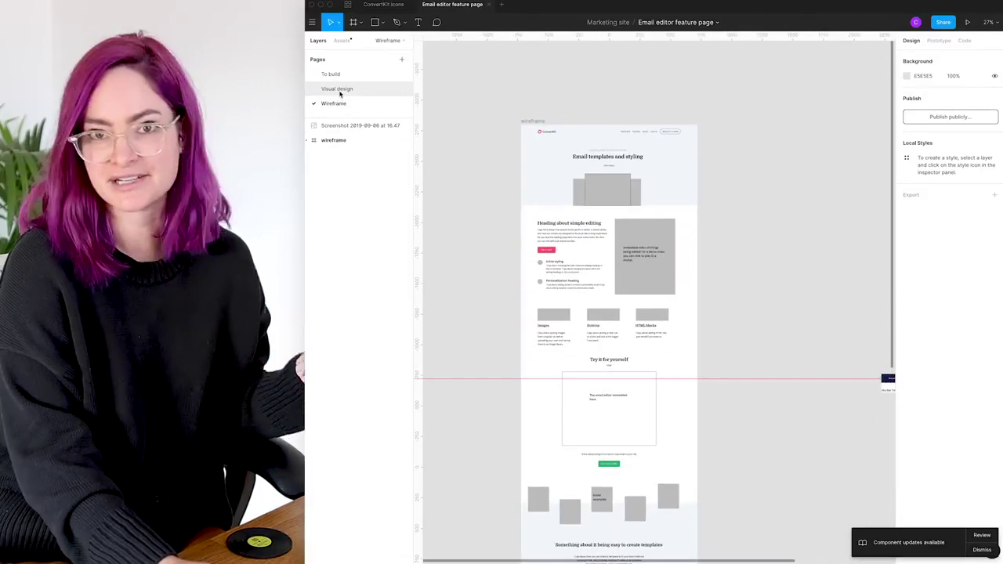
left_click(340, 91)
left_click(348, 74)
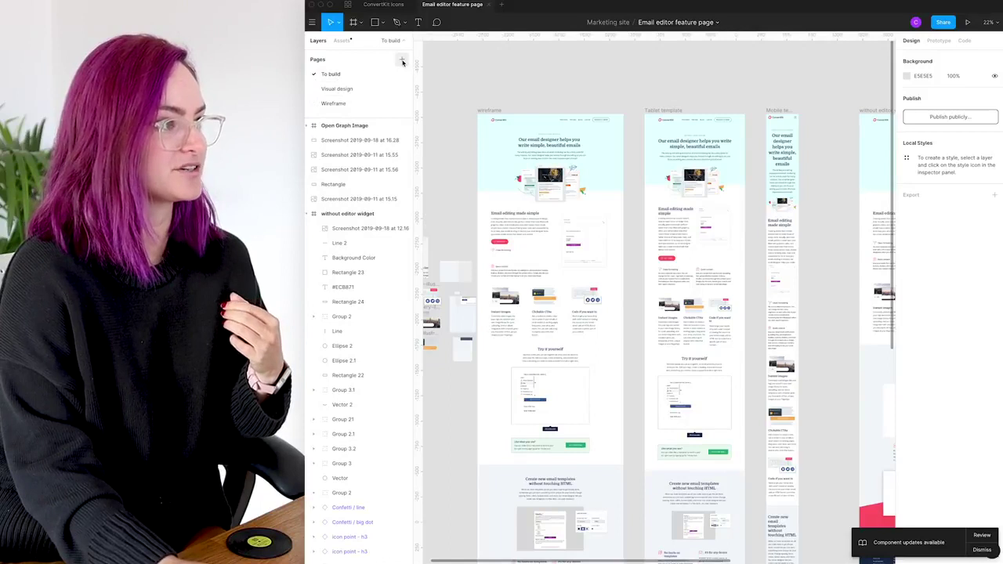
Add Page 4, select the Open Graph Image frame, and start a new blank draft
left_click(403, 63)
left_click(360, 74)
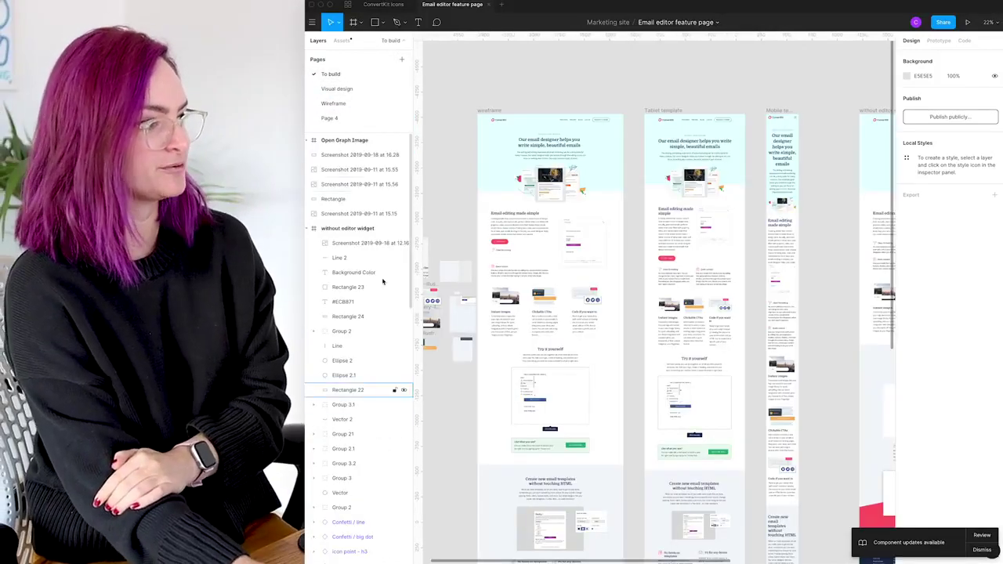
left_click(375, 141)
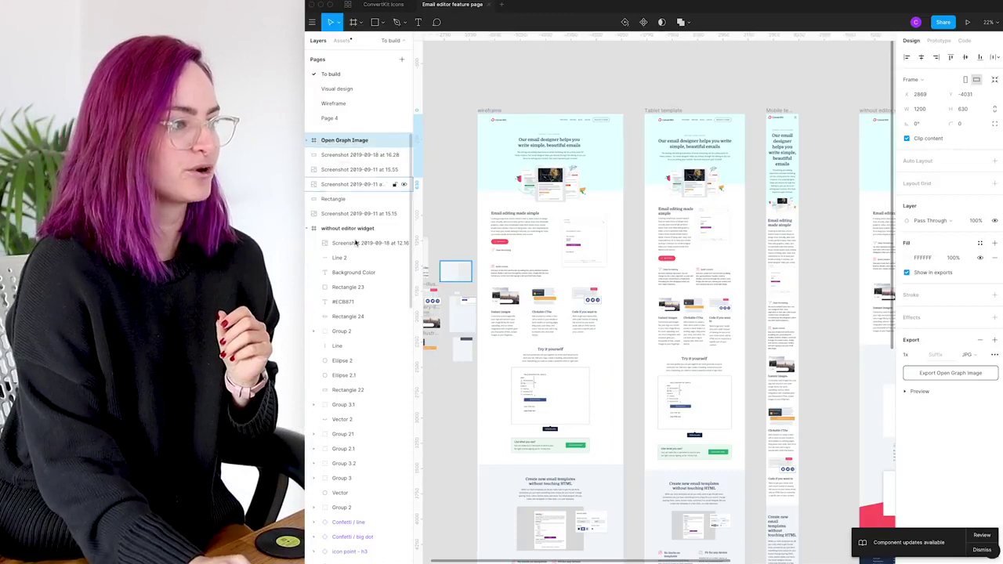
scroll(360, 329, "down", 10)
scroll(361, 329, "up", 5)
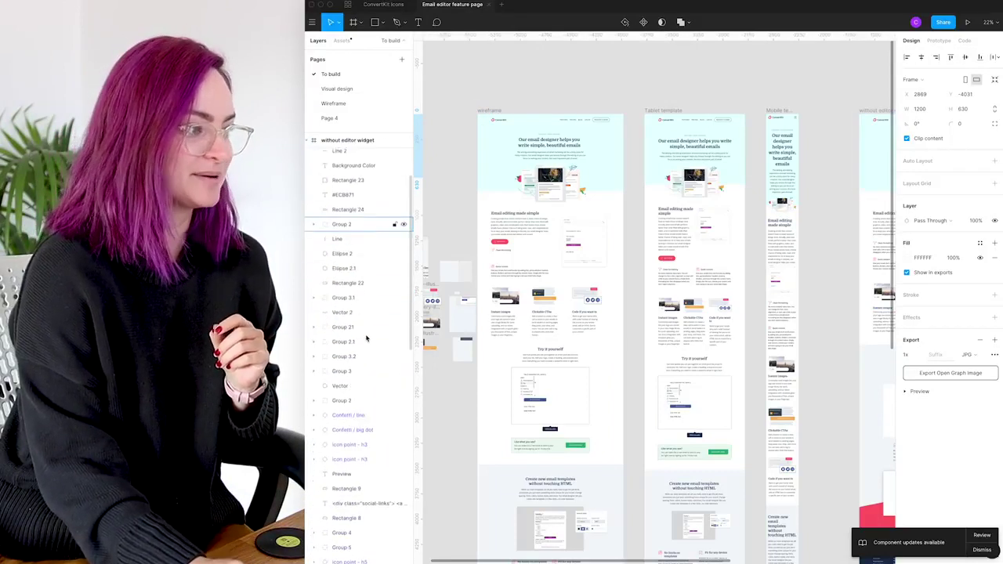
scroll(366, 338, "down", 1)
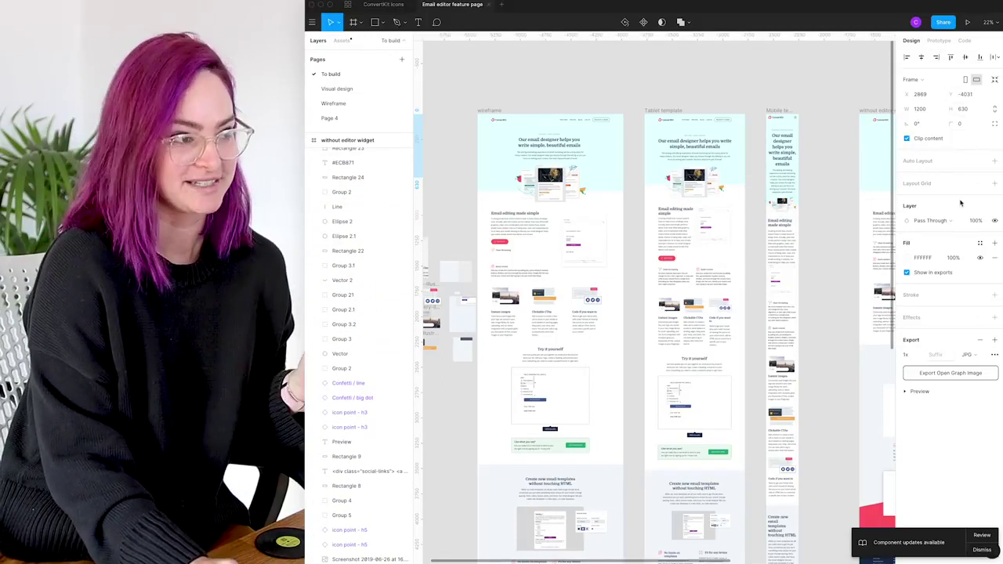
scroll(738, 102, "down", 3)
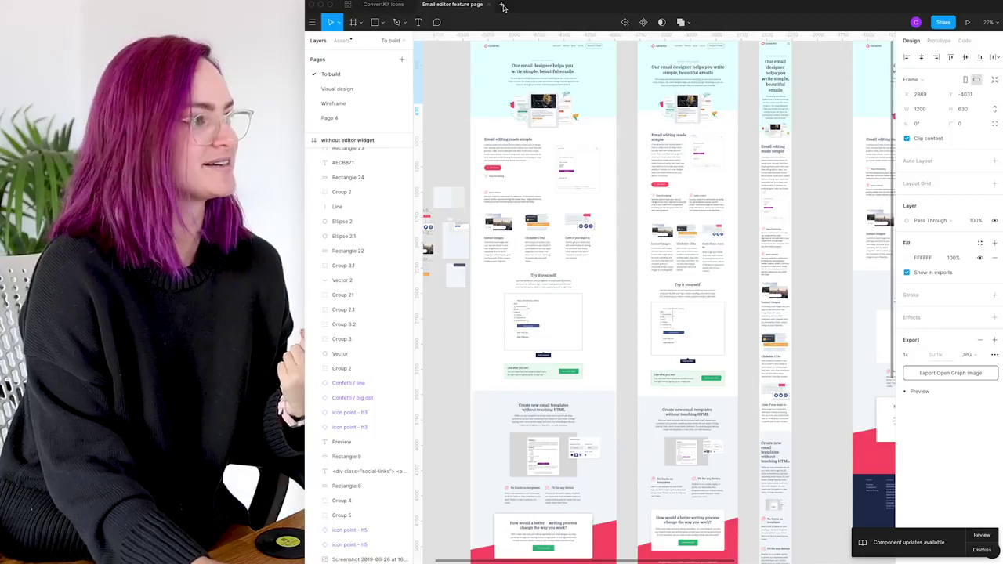
left_click(503, 5)
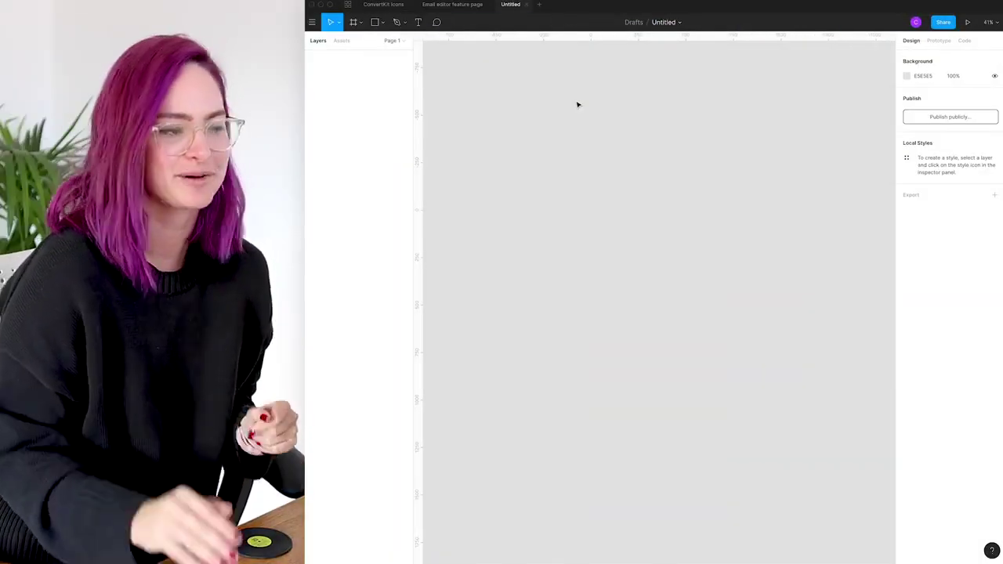
Add a 1440×1024 Desktop - 1 frame from the Desktop frame presets
left_click(353, 24)
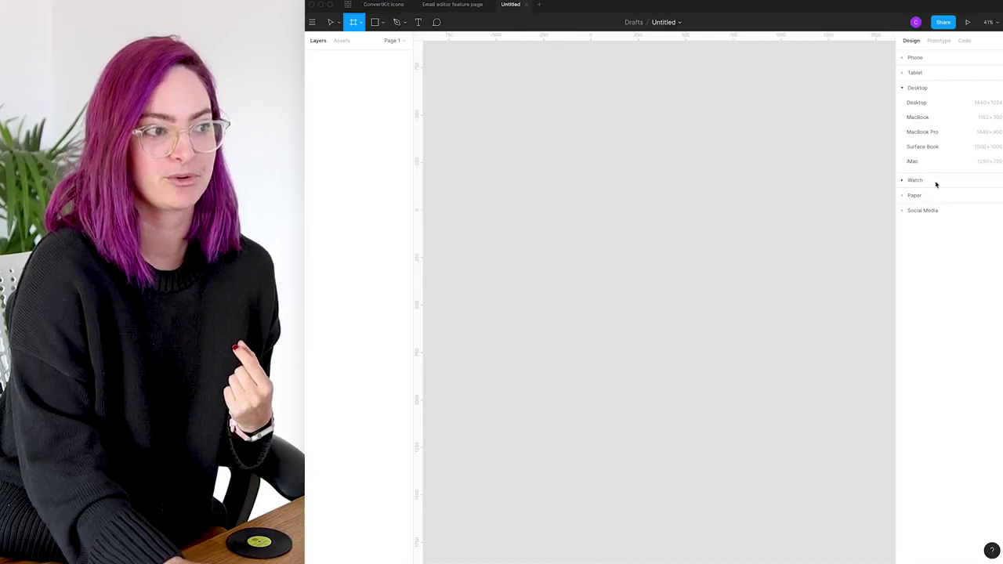
left_click(906, 211)
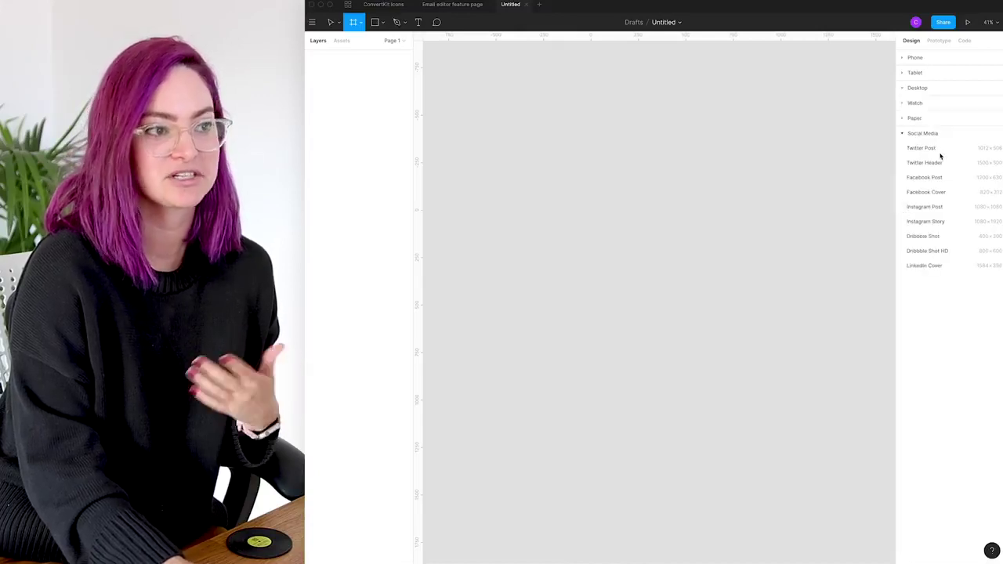
left_click(904, 91)
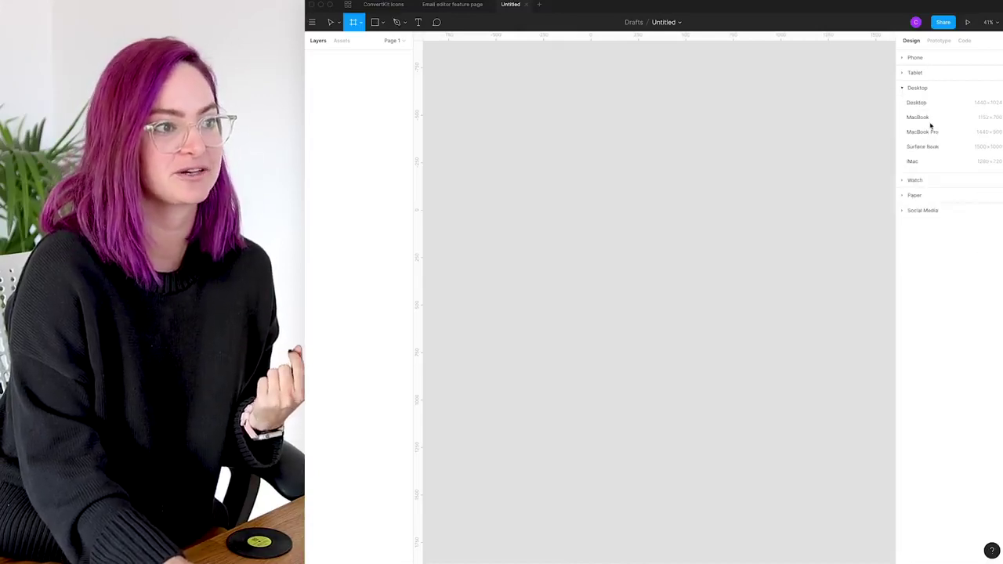
left_click(930, 107)
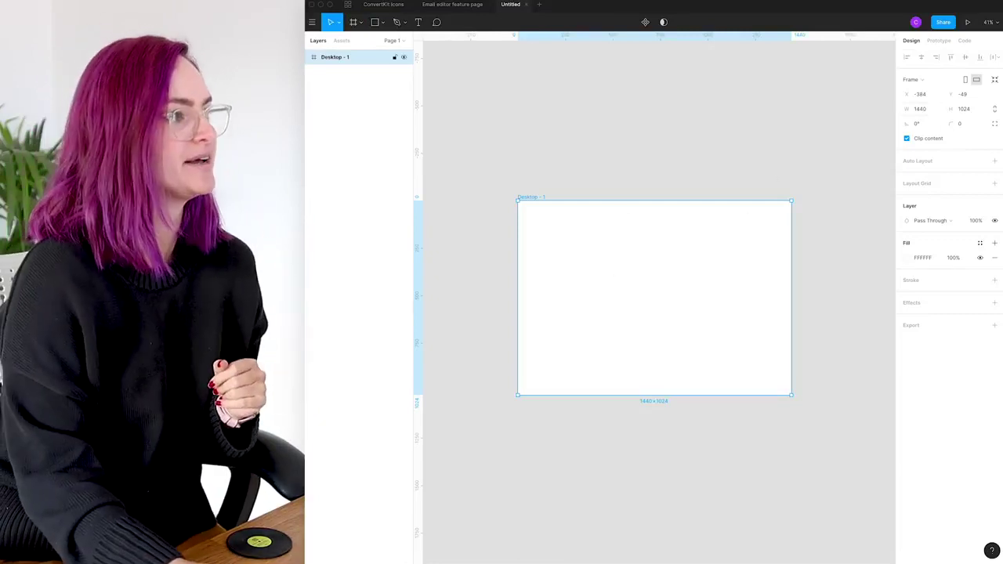
Draw Frame 1 beside Desktop - 1, set its width to 700 and enter height 600
key("f")
scroll(705, 157, "right", 3)
left_click_drag(686, 193, 802, 291)
mouse_move(735, 218)
left_mouse_down()
mouse_move(735, 231)
mouse_move(742, 218)
left_mouse_up()
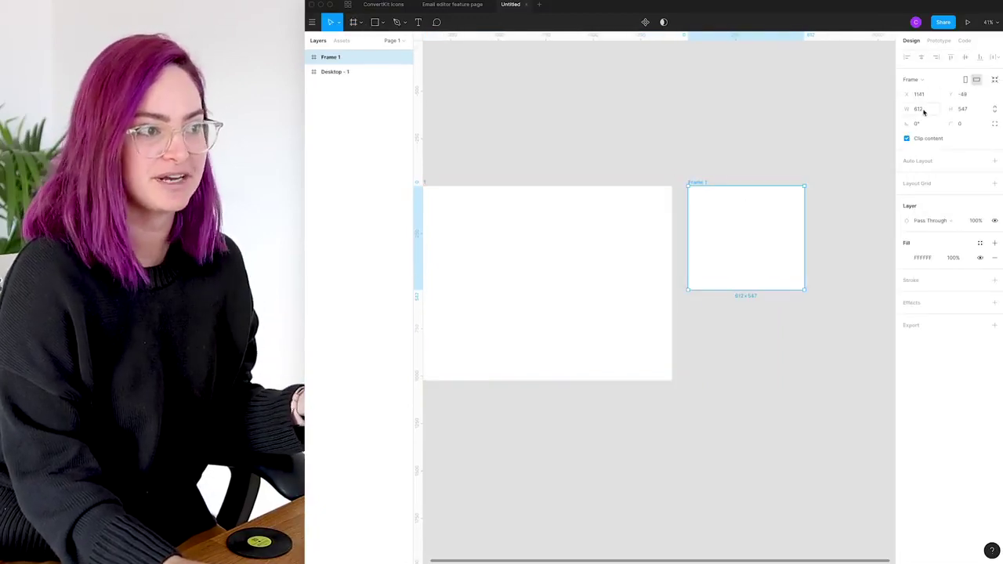
left_click(923, 112)
type("700")
key("Return")
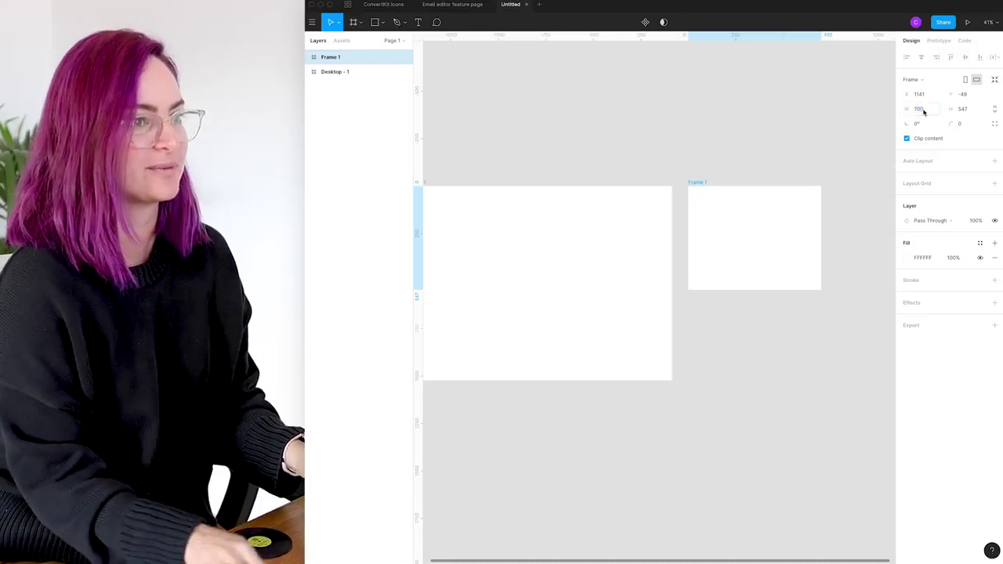
left_click(961, 111)
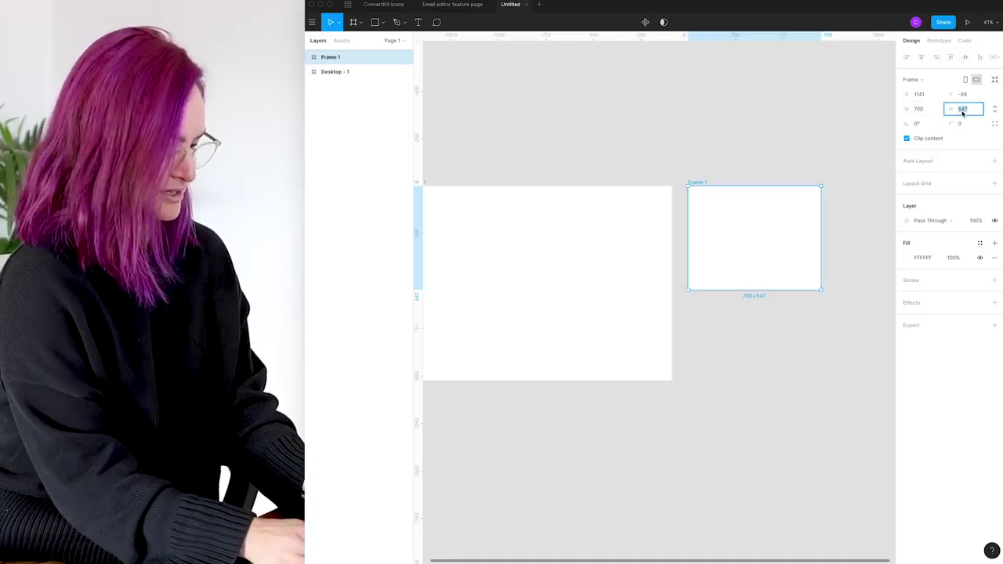
type("600")
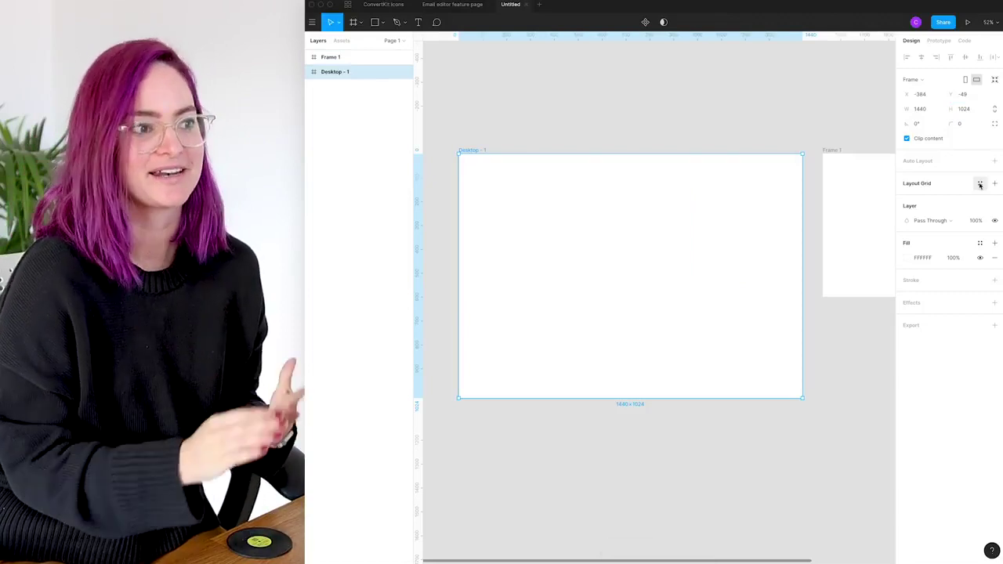
Give Desktop - 1 a column layout grid: 10 centred columns, each 70 px wide
left_click(980, 185)
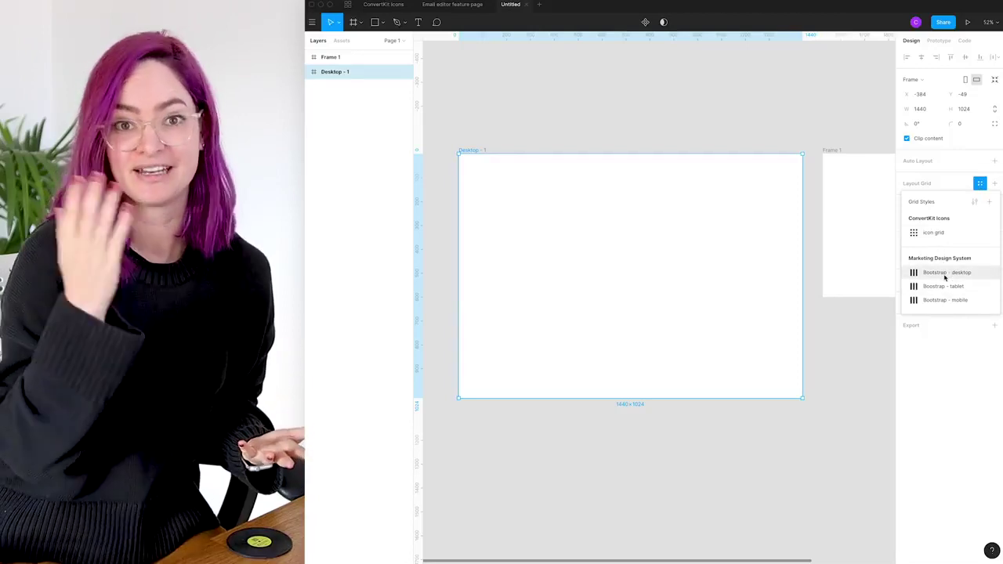
left_click(945, 183)
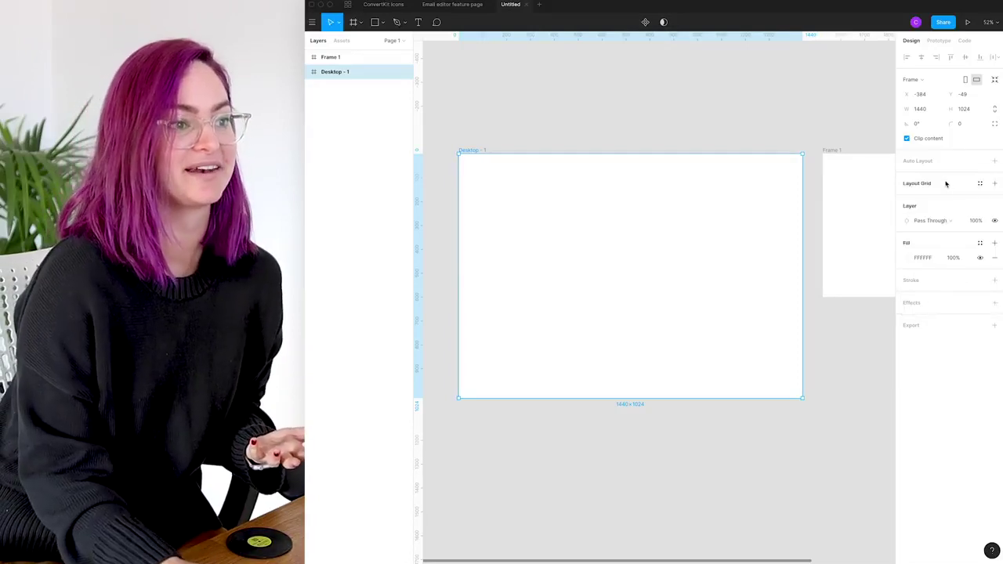
left_click(996, 183)
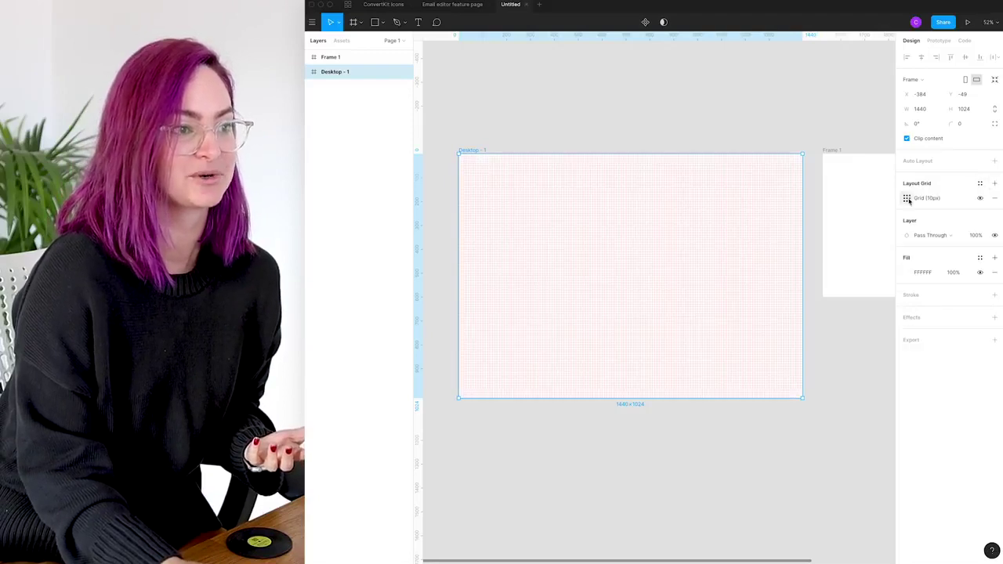
left_click(907, 198)
left_click(816, 202)
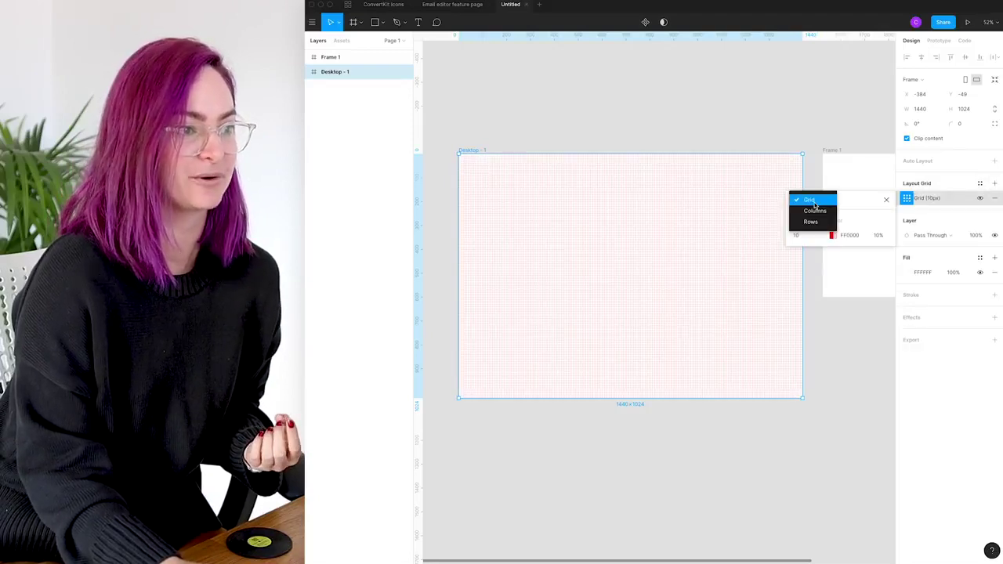
left_click(815, 211)
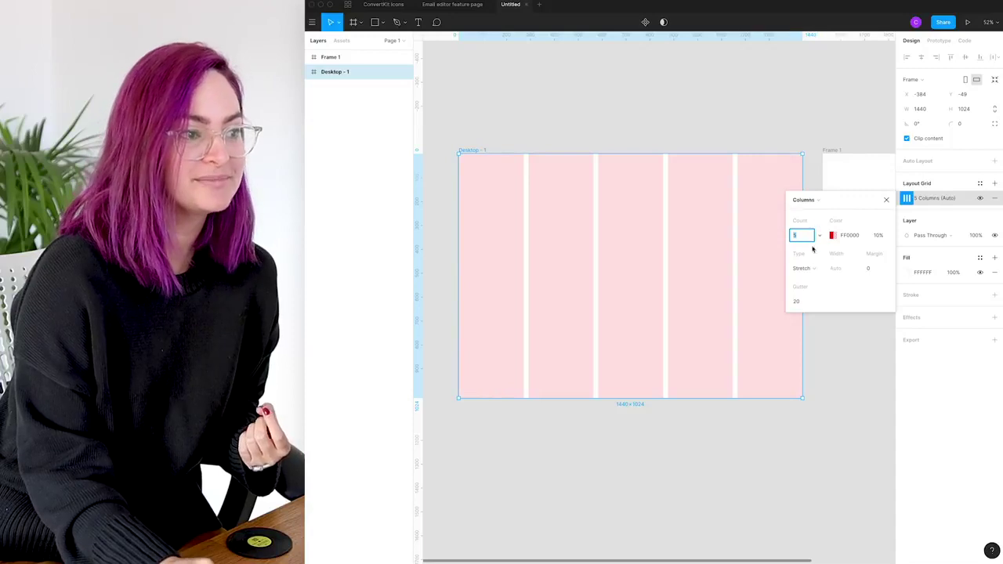
left_click(822, 237)
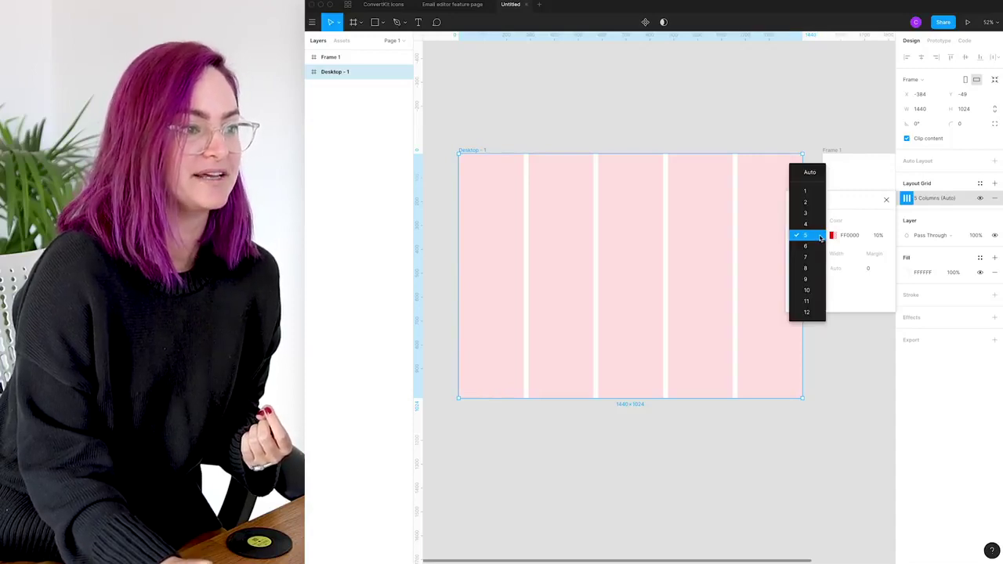
left_click(808, 289)
left_click(803, 268)
left_click(818, 261)
left_click(840, 269)
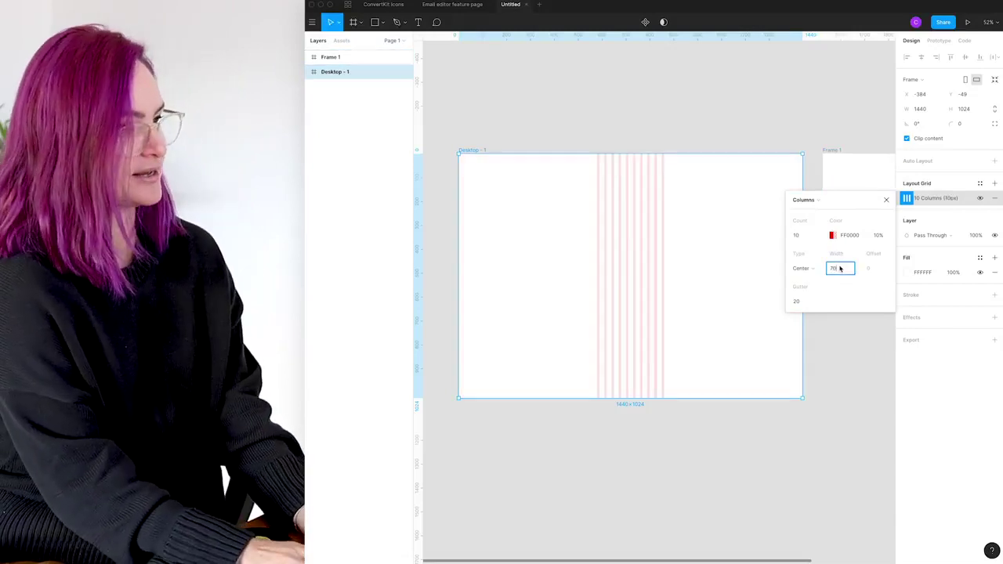
type("70")
key("Return")
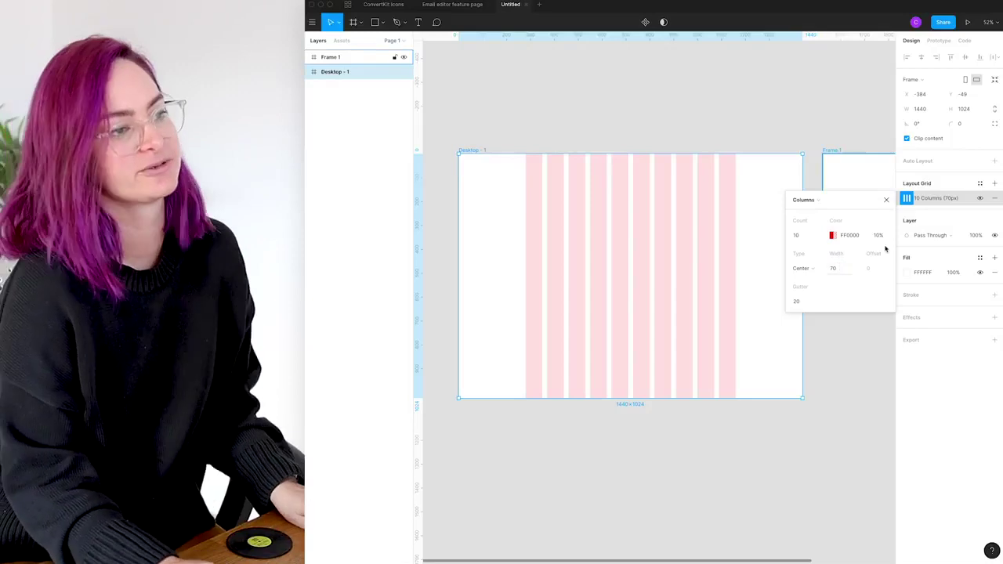
left_click(951, 188)
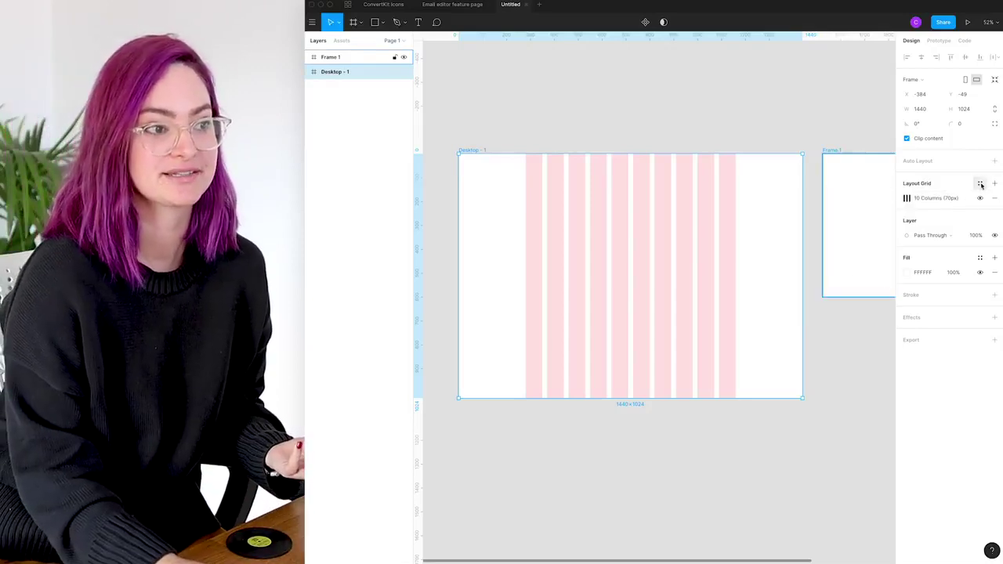
Save that grid as a new grid style named 'test style'
left_click(981, 184)
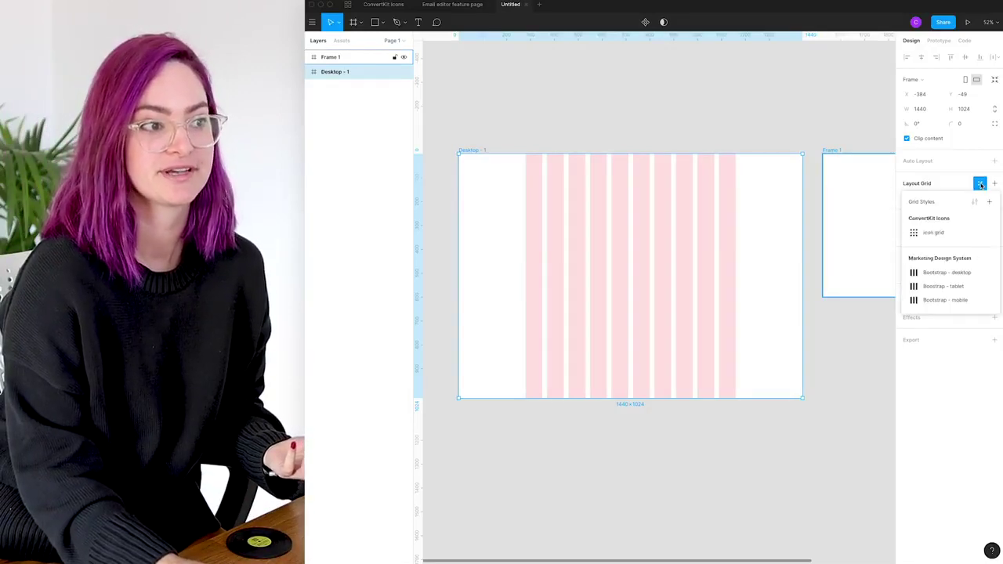
left_click(990, 203)
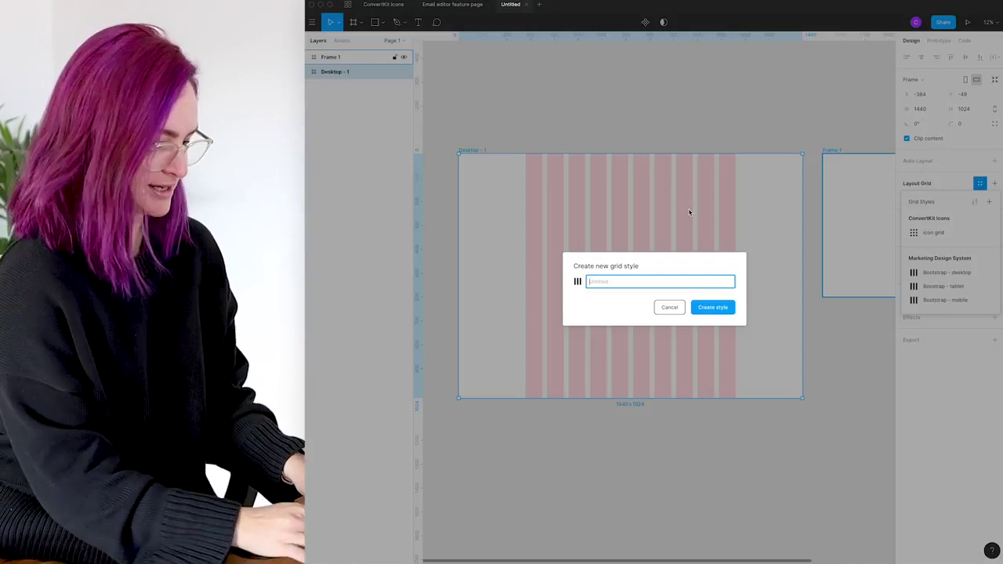
type("test style")
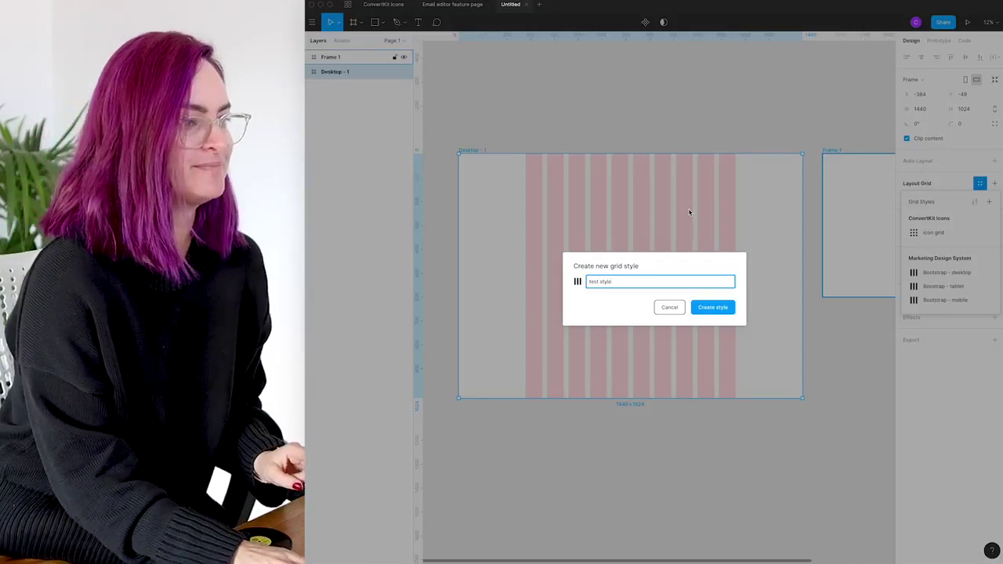
key("Return")
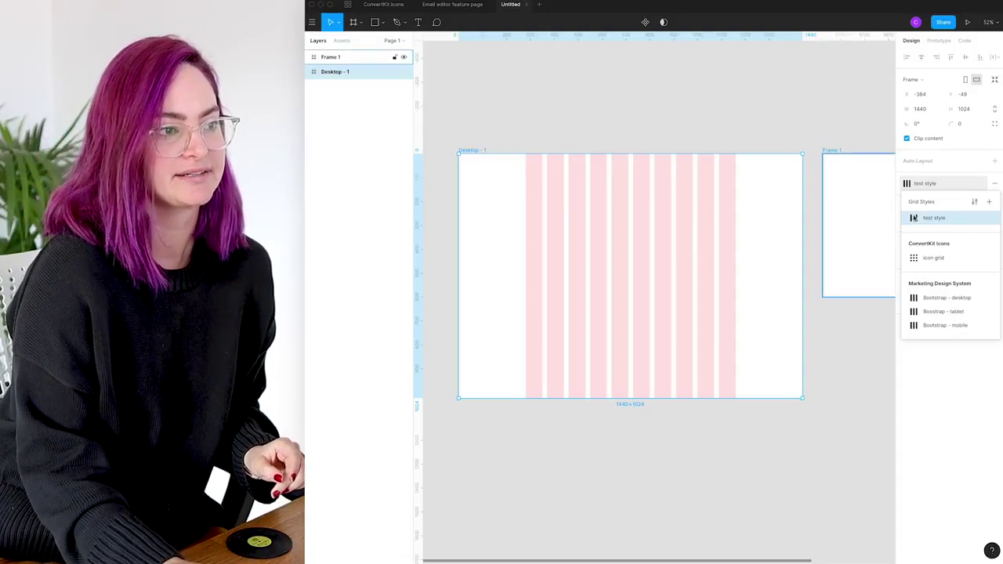
Apply the test style grid to Frame 1 and widen it from 700 to 1133
left_click(710, 83)
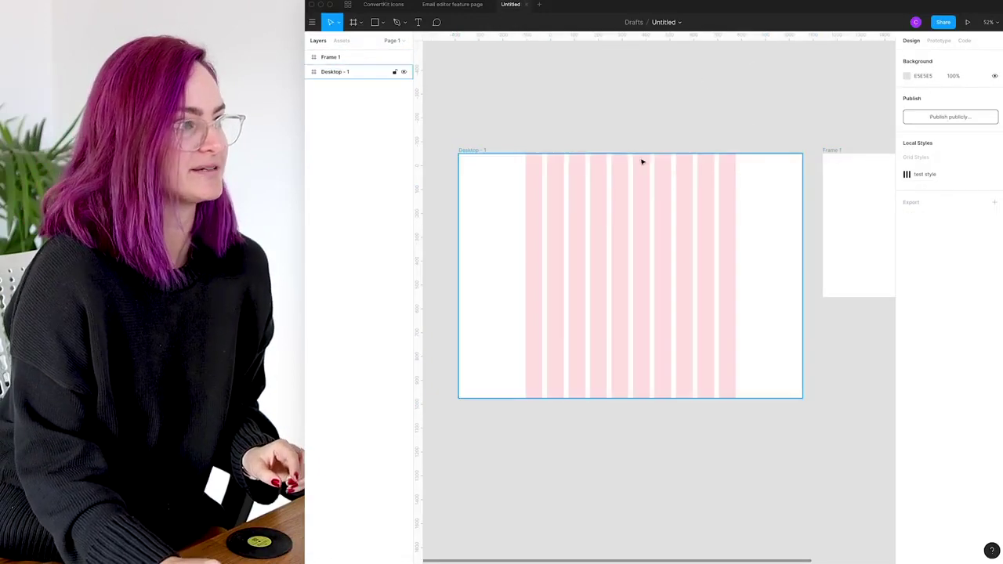
scroll(642, 161, "right", 5)
left_click(629, 164)
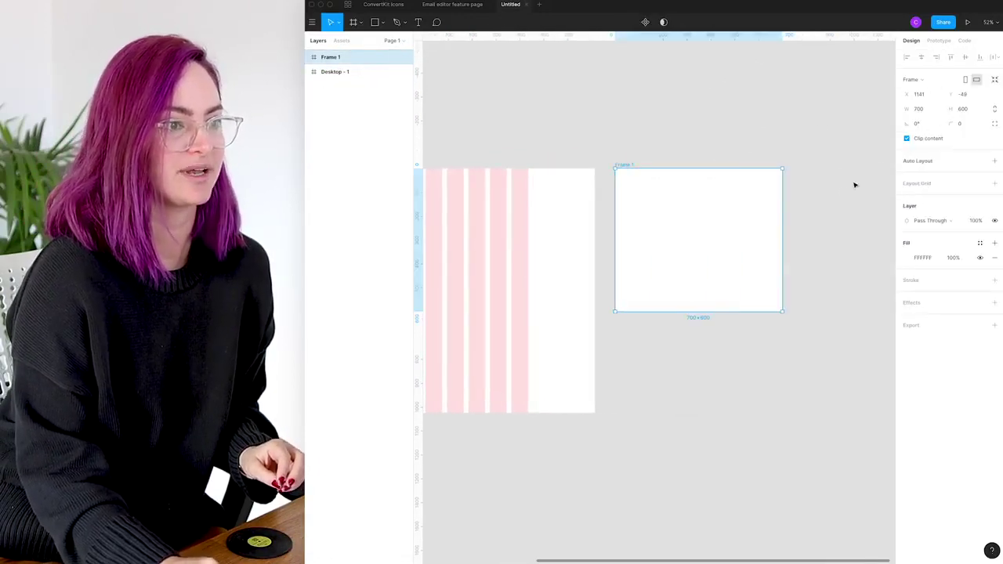
left_click(979, 182)
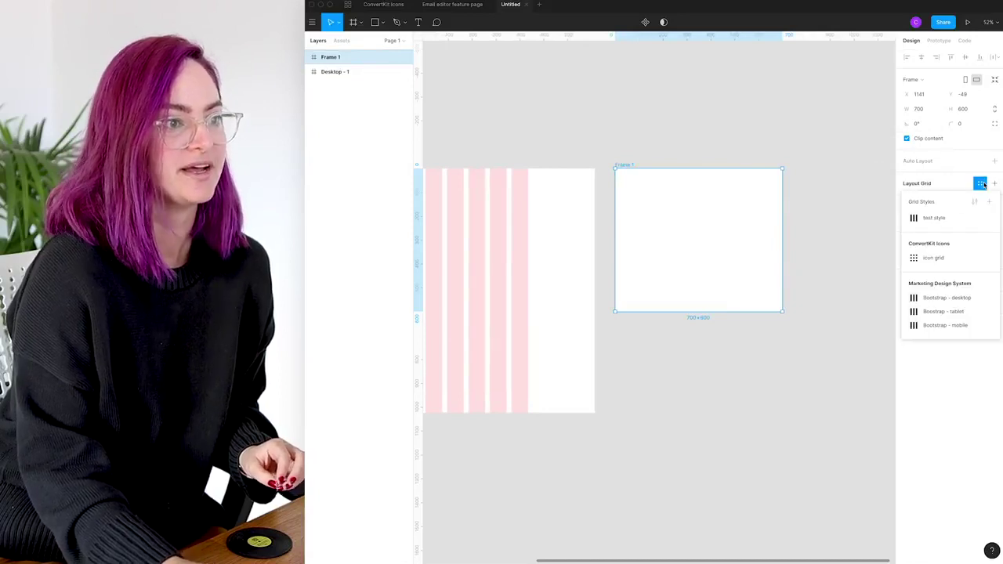
left_click(937, 218)
mouse_move(786, 214)
left_mouse_down()
mouse_move(896, 207)
mouse_move(794, 220)
left_mouse_up()
left_click(564, 148)
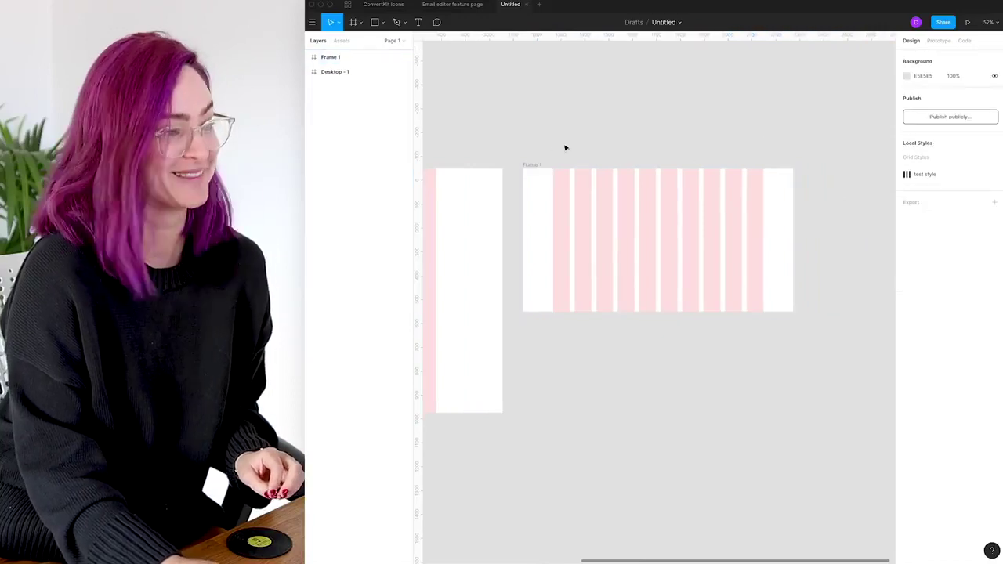
Start renaming the draft, typing 'Test stystem' as its title
scroll(554, 152, "up", 5)
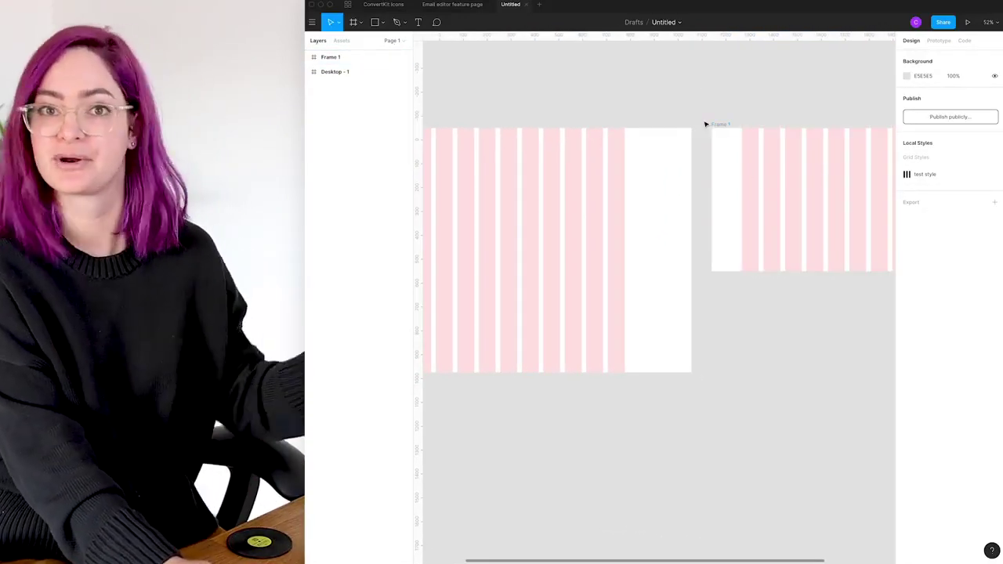
left_click(679, 23)
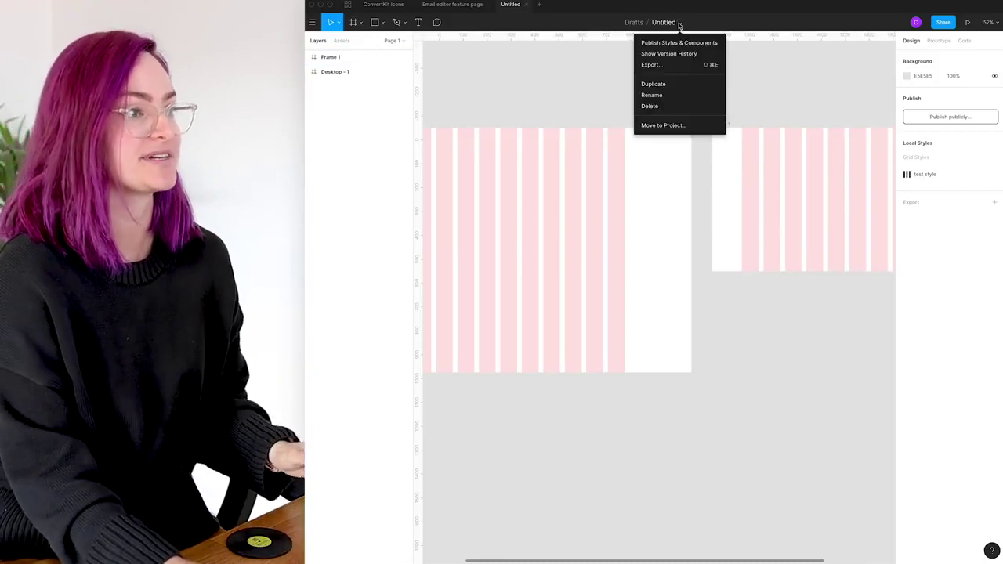
double_click(662, 22)
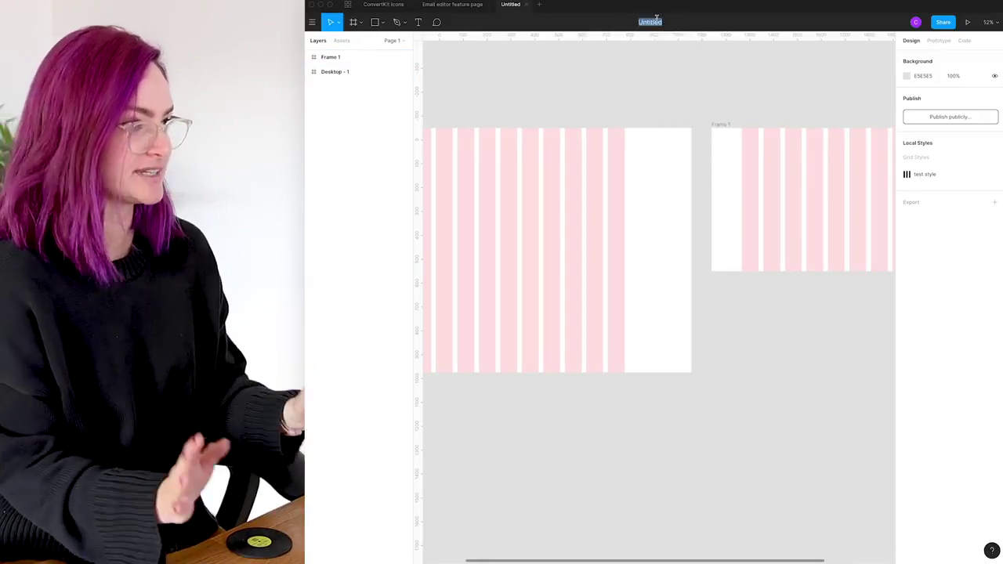
type("Test sty")
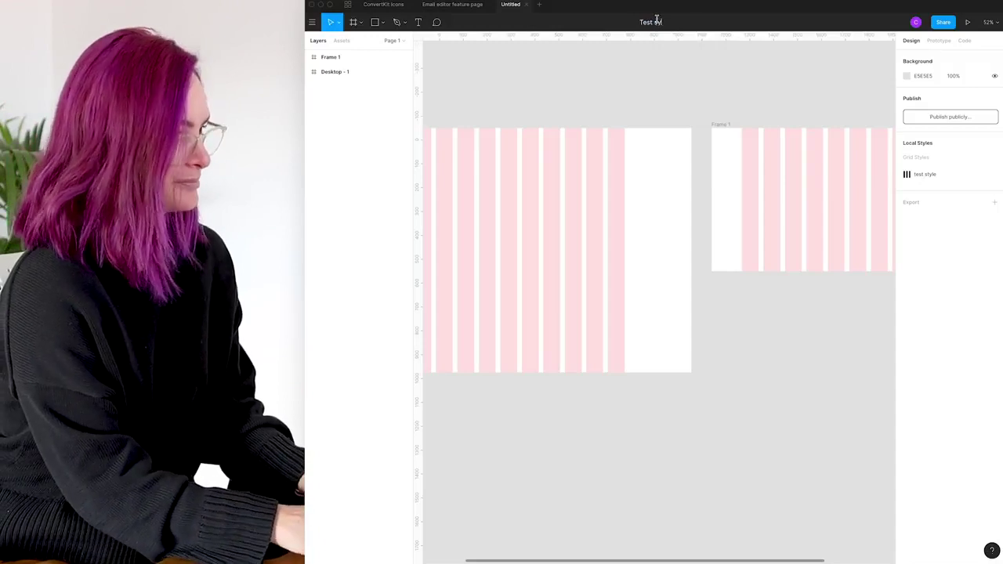
type("stem")
Confirm the 'Test system' title and publish the file from Assets > Team Library
key("Return")
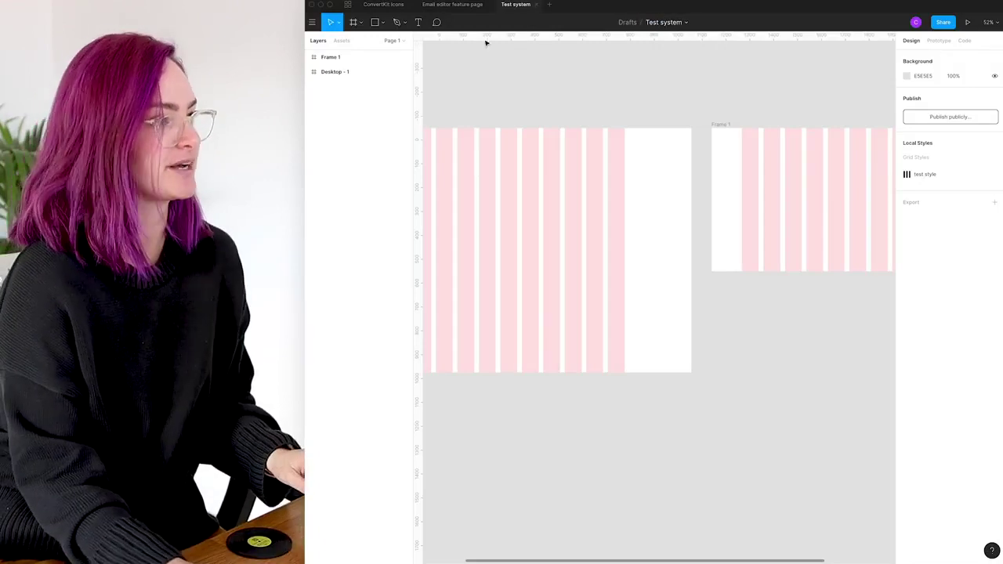
left_click(343, 41)
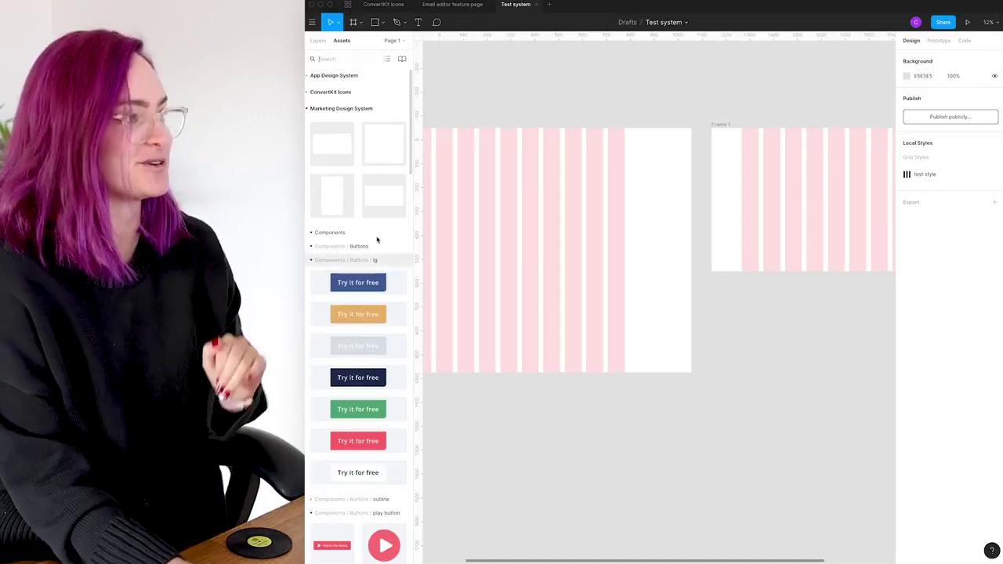
left_click(402, 60)
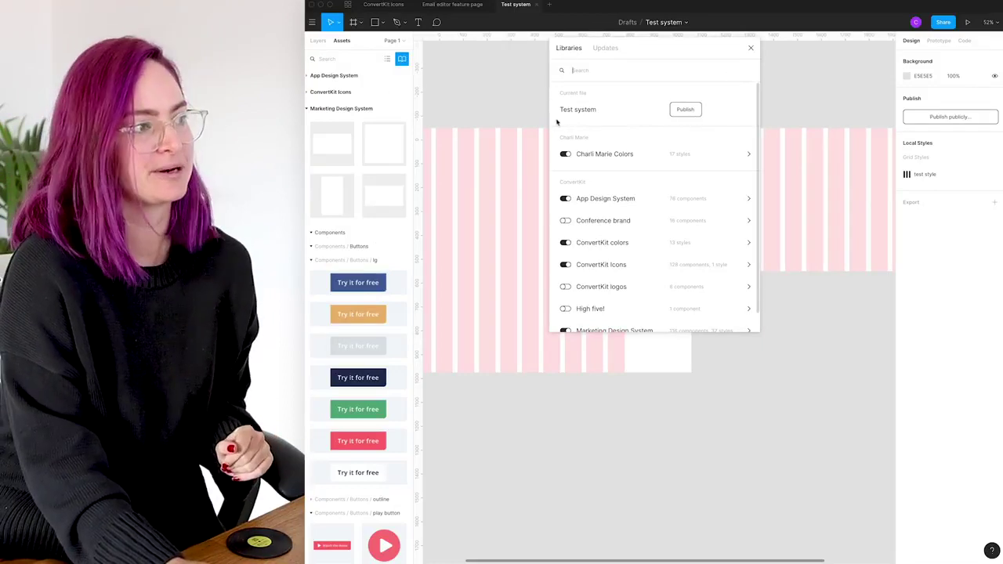
left_click(685, 111)
left_click(723, 152)
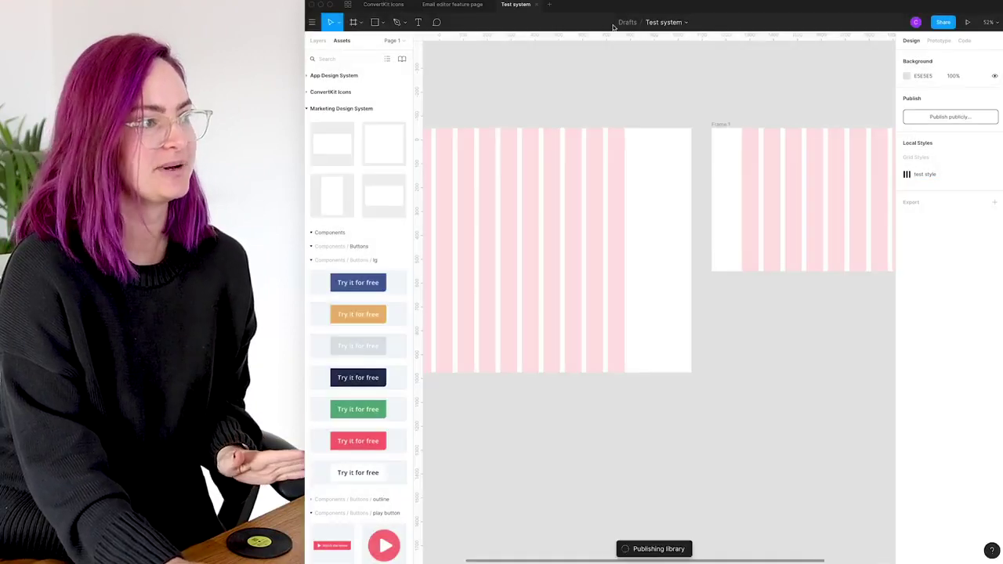
In a new draft, check the Test system library is enabled and add a Desktop frame
left_click(548, 6)
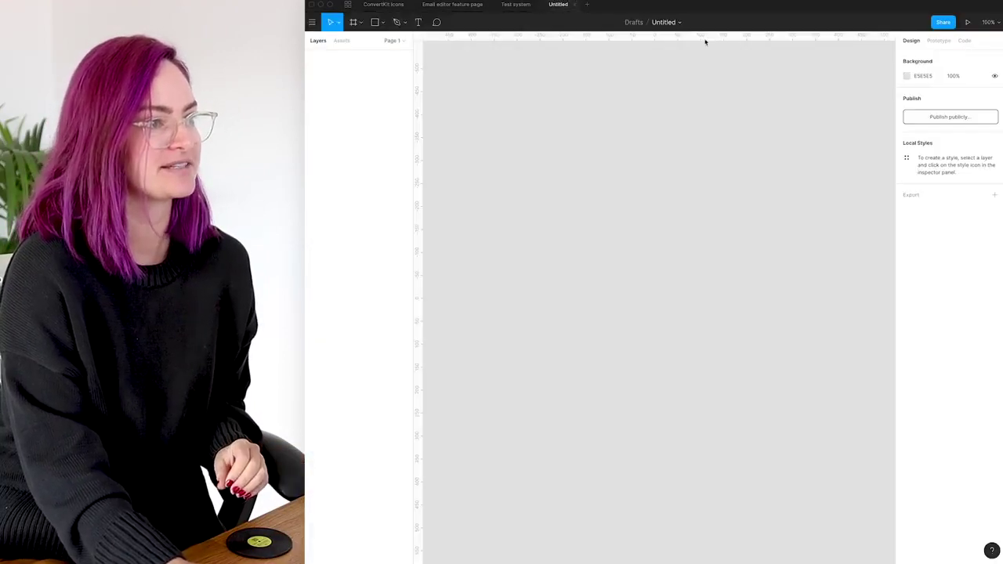
left_click(342, 40)
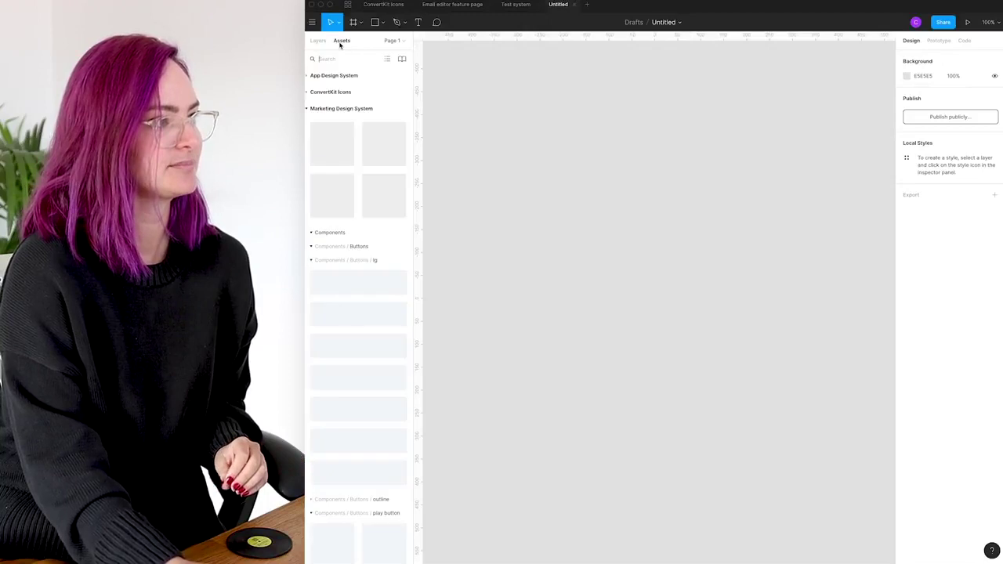
left_click(402, 59)
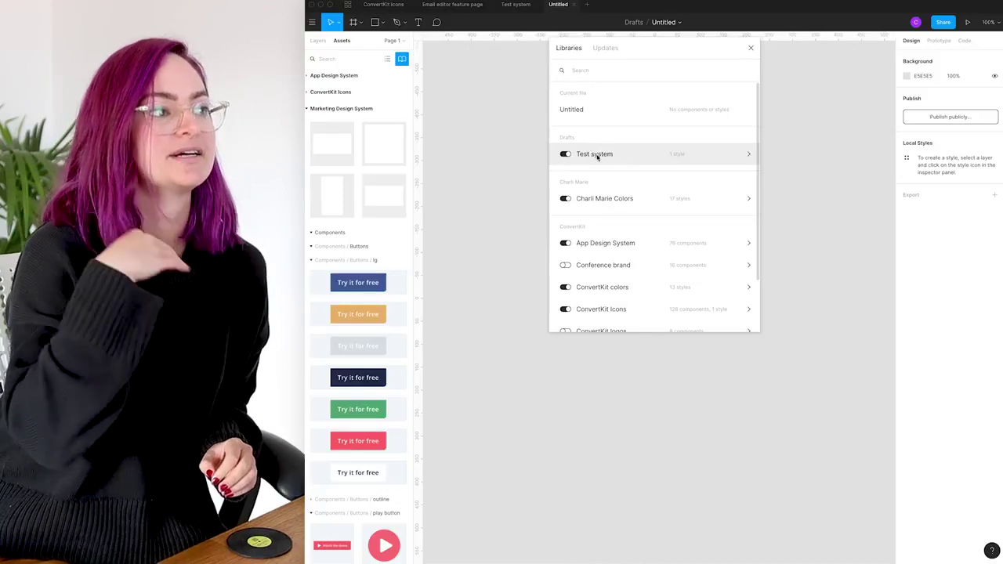
left_click(354, 22)
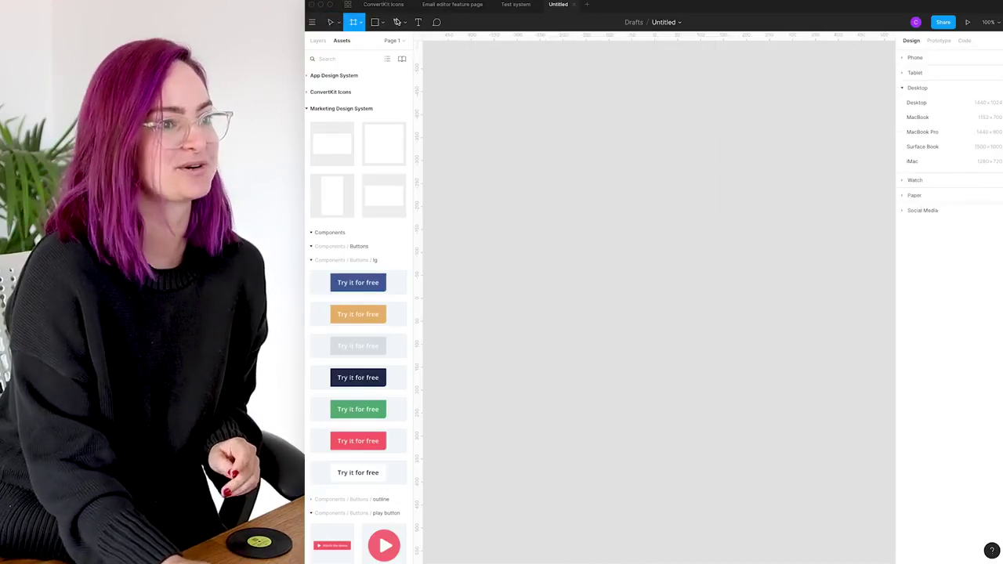
left_click(936, 100)
Select Desktop - 1 and try the test style grid on it
left_click(739, 107)
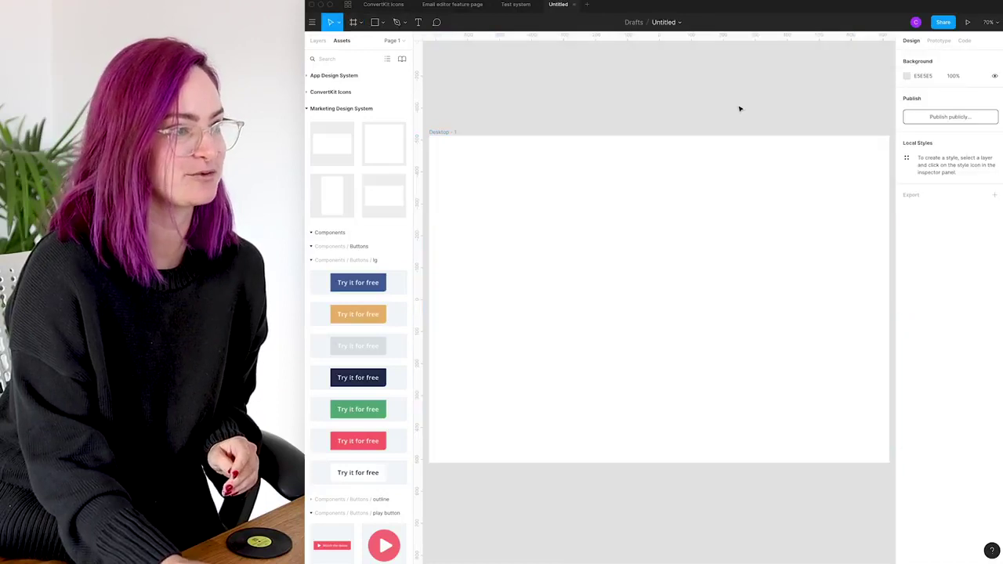
scroll(739, 108, "down", 3)
left_click(318, 40)
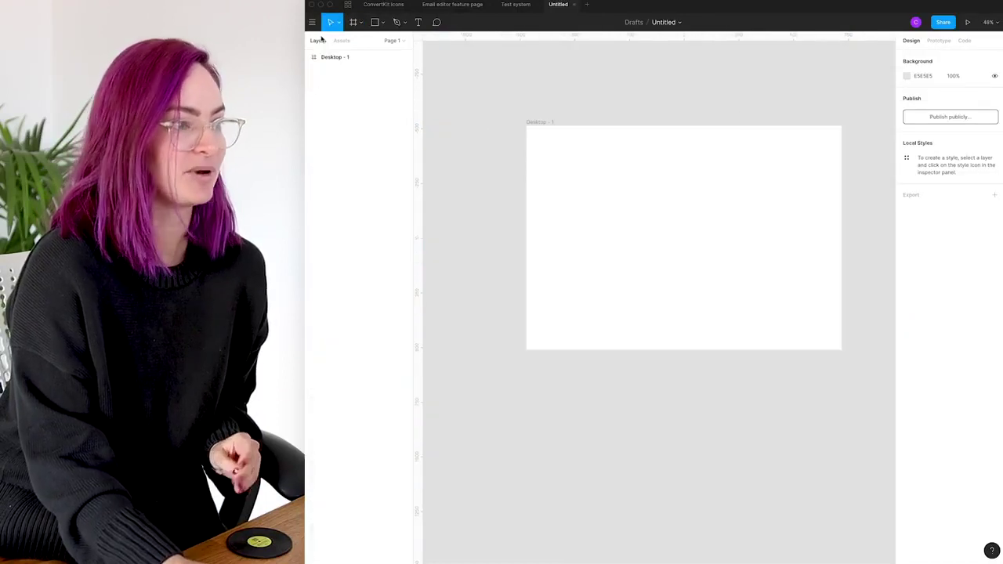
left_click(609, 148)
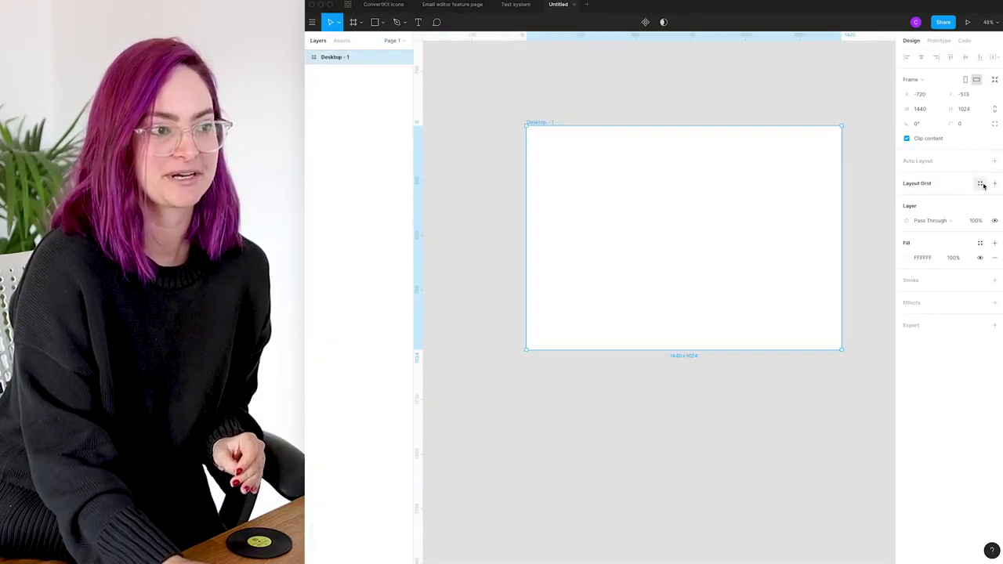
left_click(979, 185)
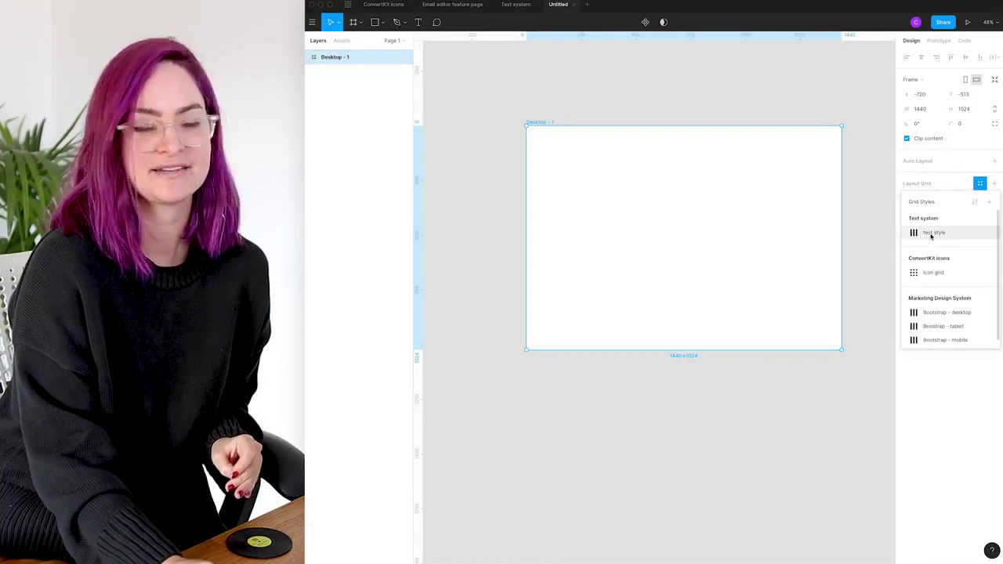
left_click(931, 234)
left_click(748, 96)
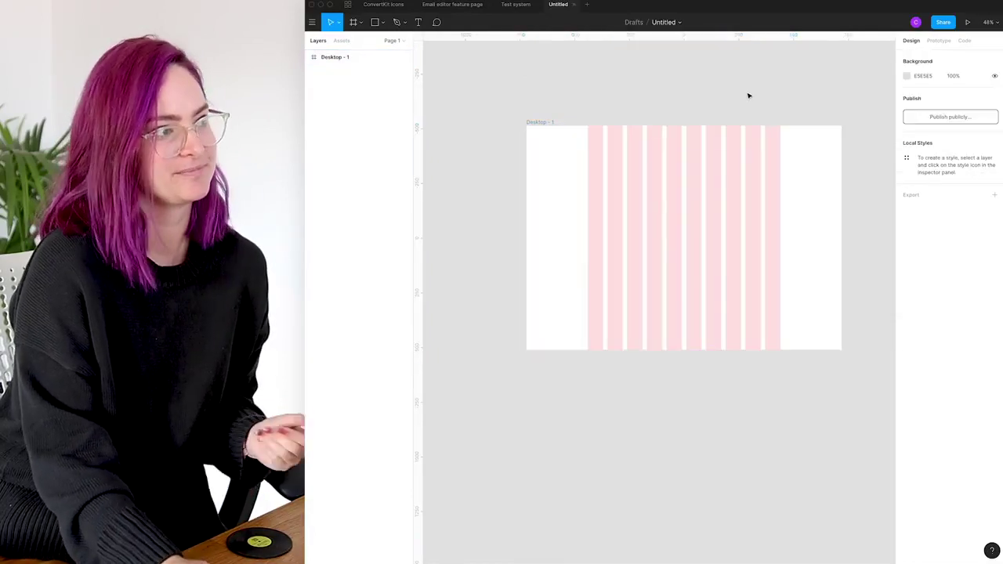
left_click(540, 122)
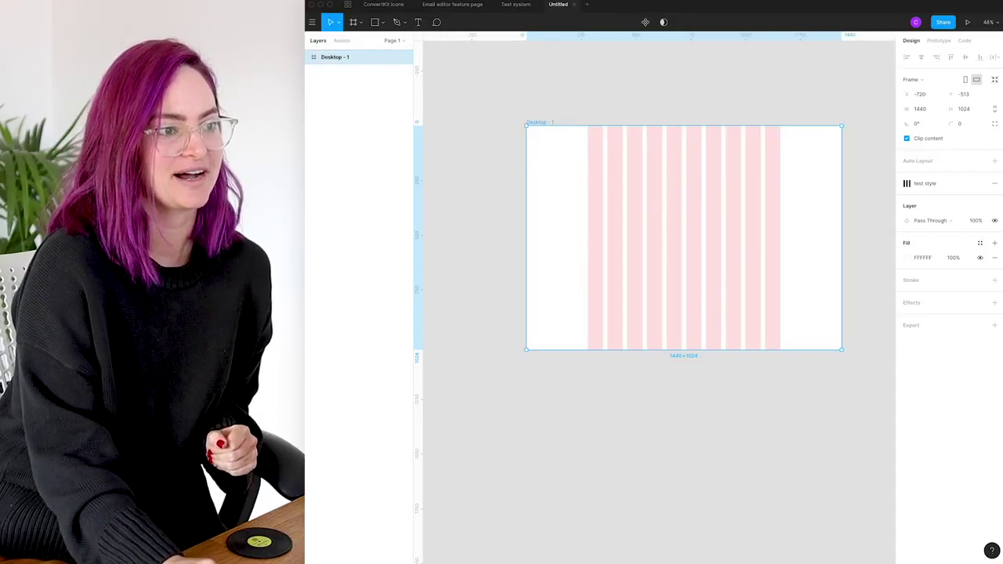
Swap to the Bootstrap - desktop grid style and detach it into an editable 12-column 70px grid
left_click(995, 183)
left_click(980, 183)
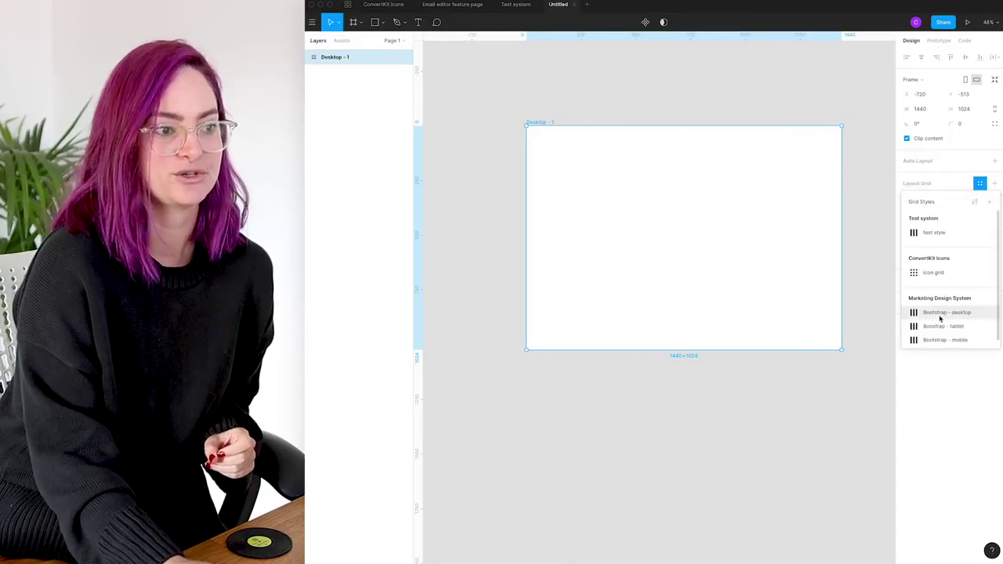
left_click(942, 313)
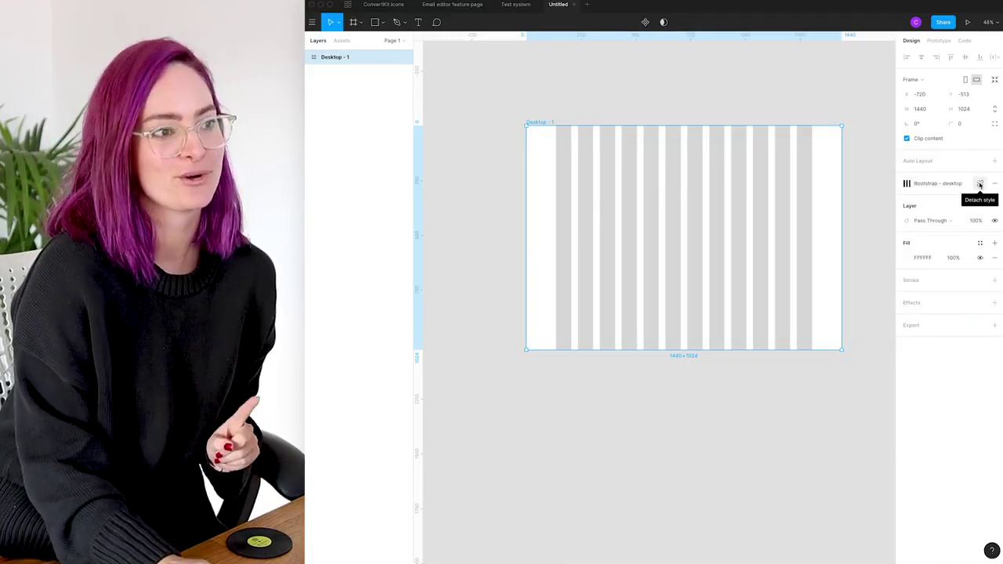
left_click(980, 184)
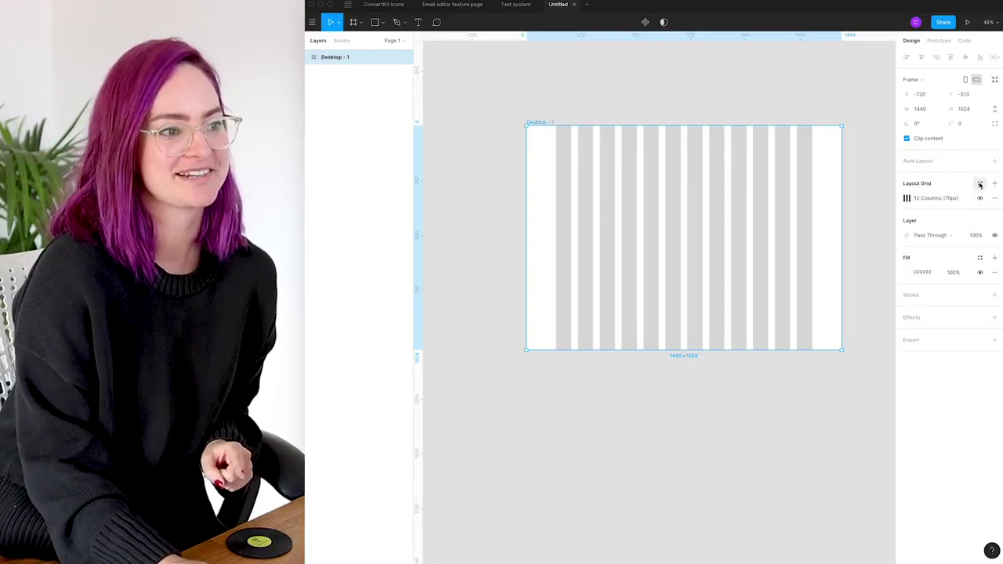
left_click(906, 198)
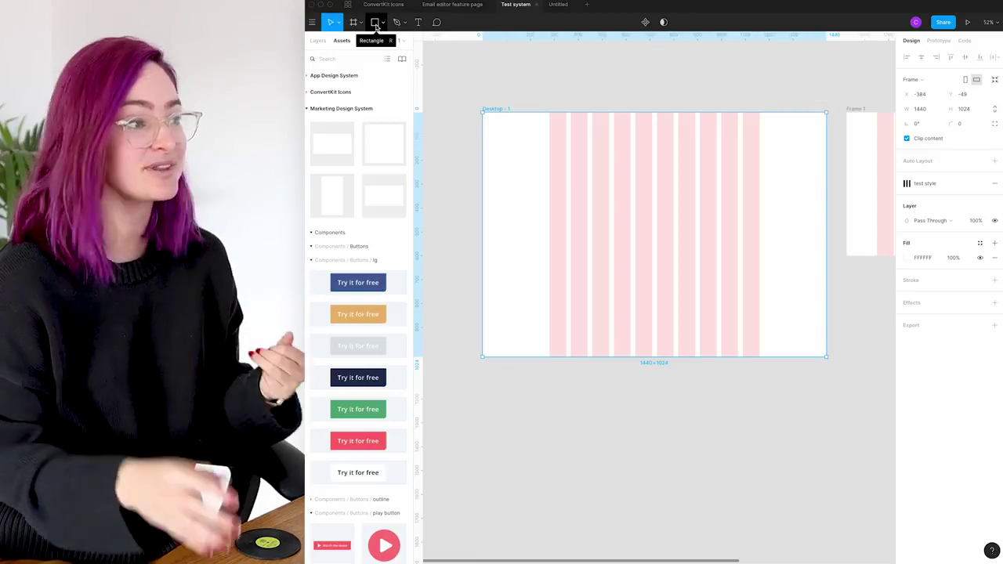
Browse the shape and pen tool options, then draw a 100×100 rectangle on Desktop - 1
left_click(376, 24)
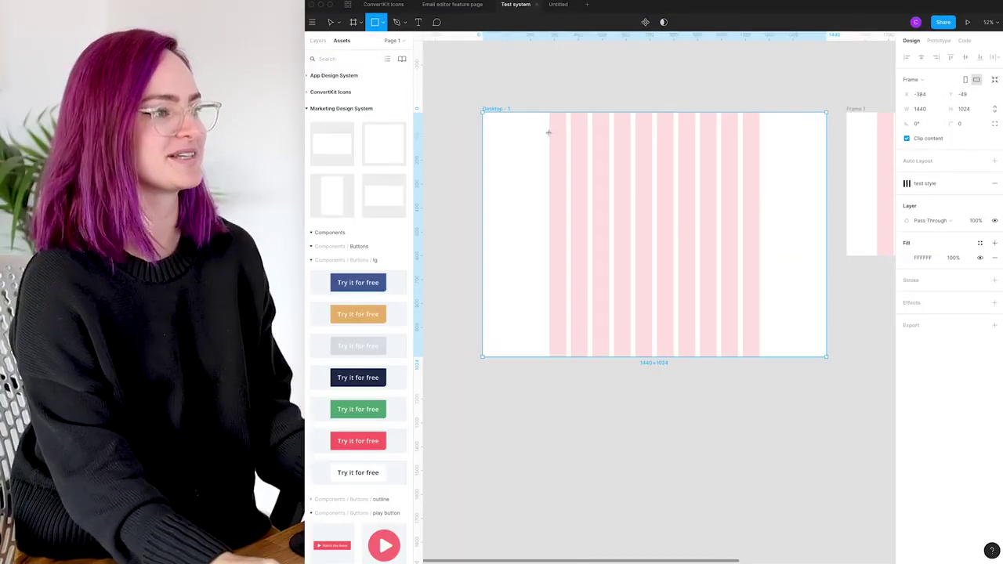
left_click(384, 23)
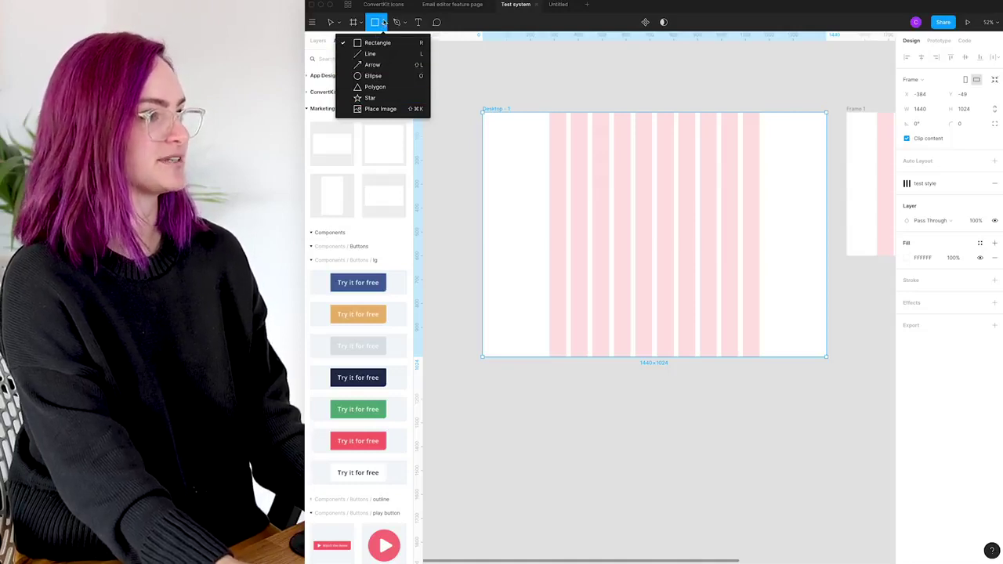
left_click(404, 23)
left_click(404, 23)
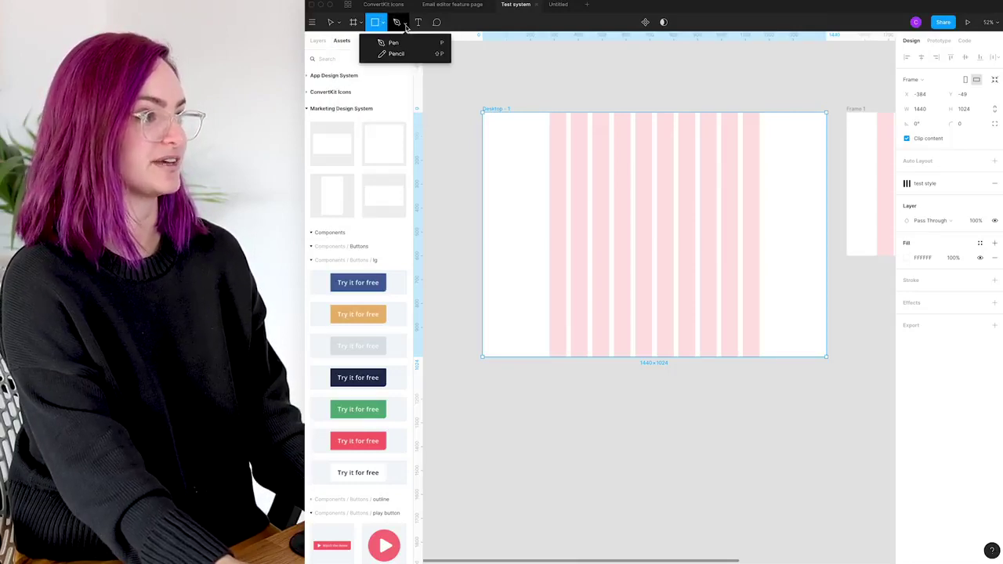
left_click(377, 24)
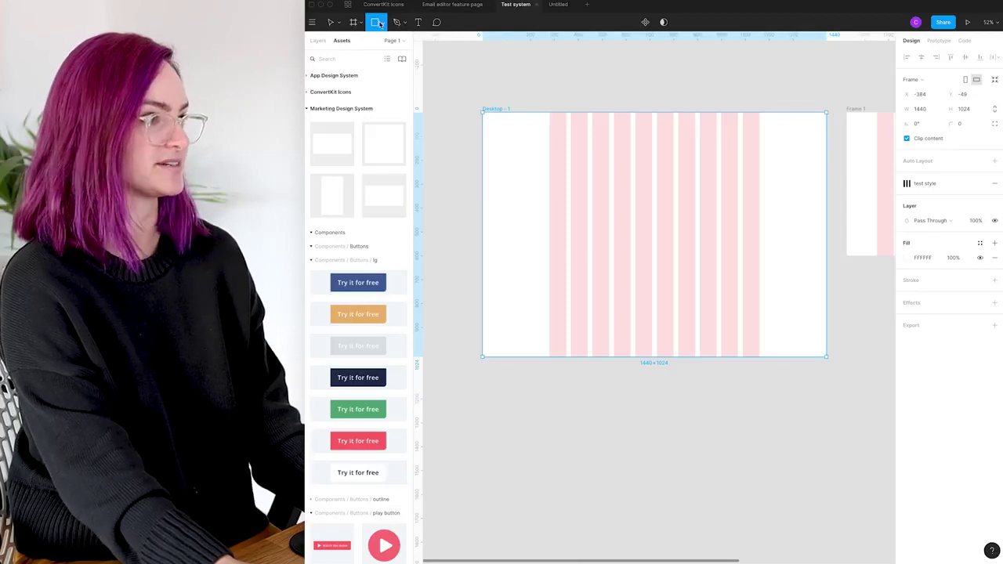
left_click(546, 136)
Snap the grey rectangle to the first pink column and stretch it to 430×206
left_click_drag(538, 150, 573, 152)
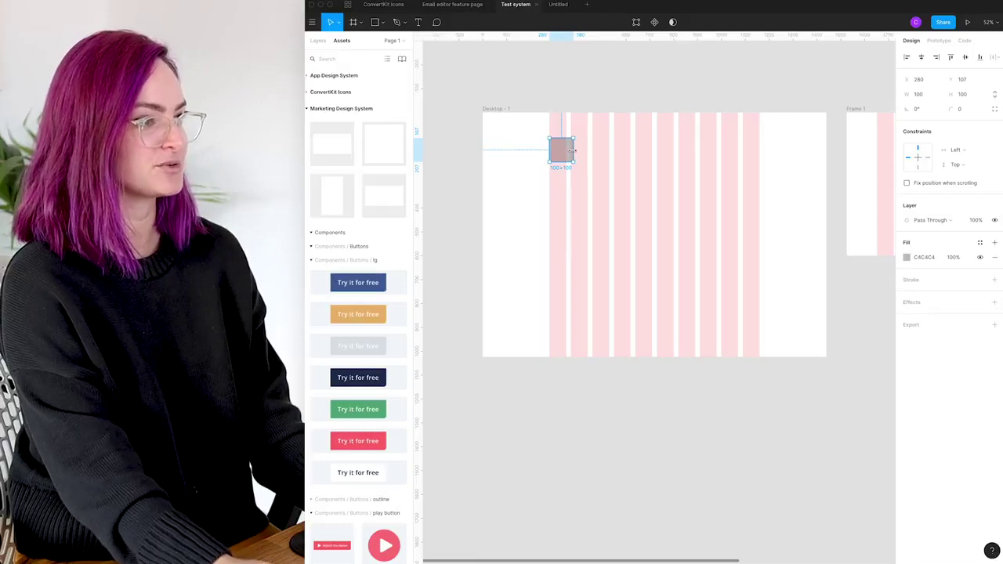
scroll(573, 151, "up", 5)
left_click_drag(575, 143, 862, 126)
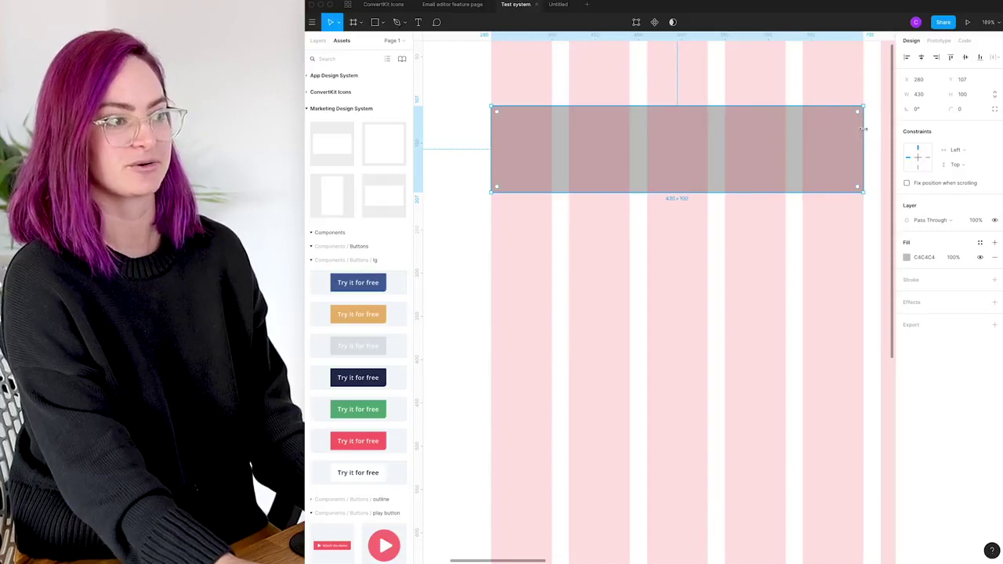
left_click_drag(726, 193, 733, 290)
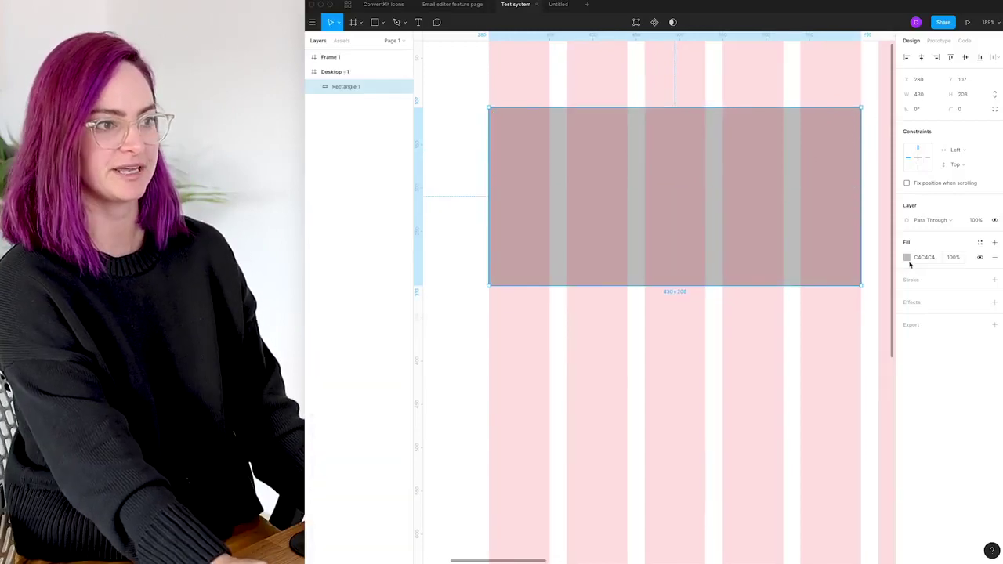
left_click(907, 258)
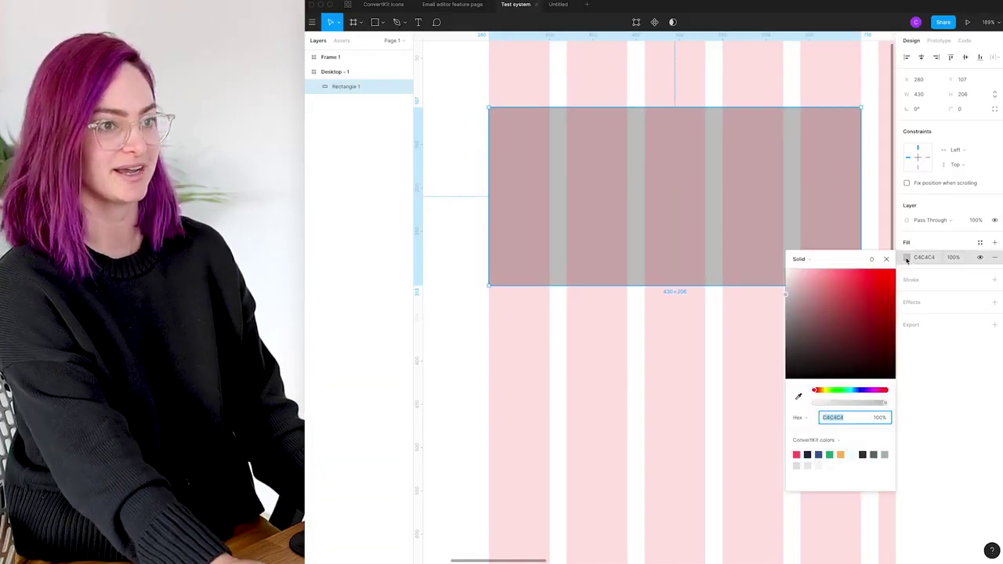
Fill the rectangle with ConvertKit navy 212F4F and stack linear gradient fills on top
left_click(840, 440)
left_click(860, 479)
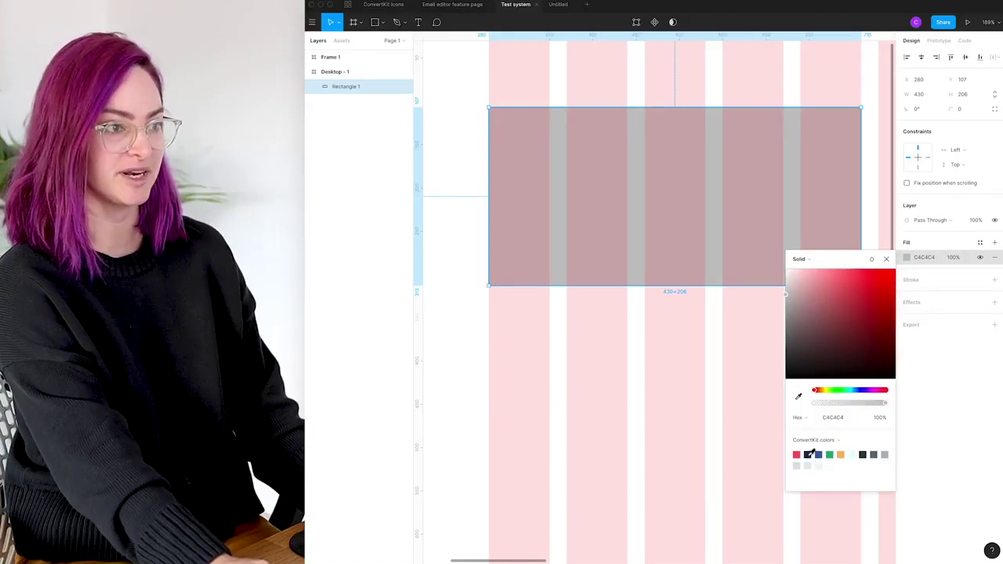
left_click(809, 454)
left_click(948, 244)
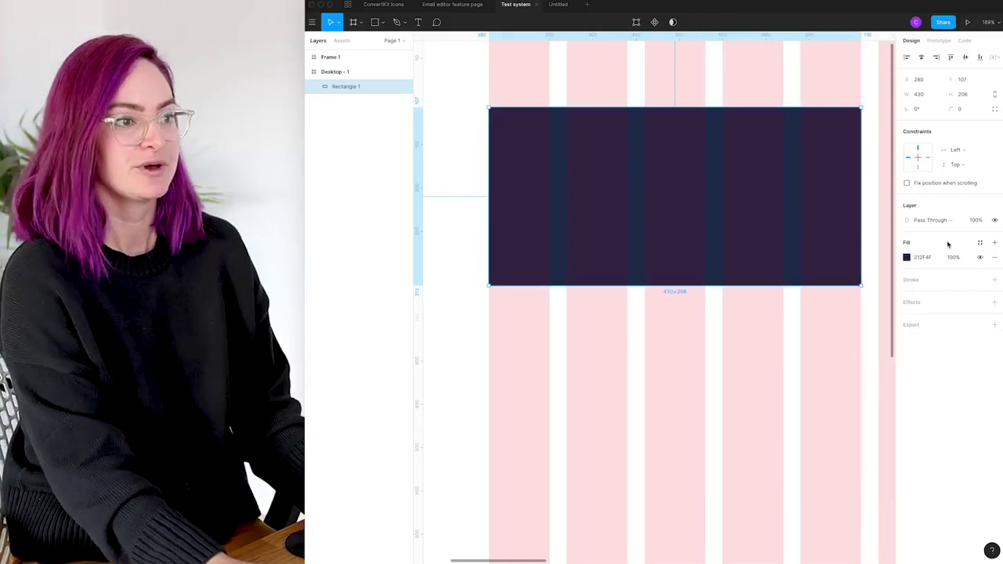
left_click(995, 243)
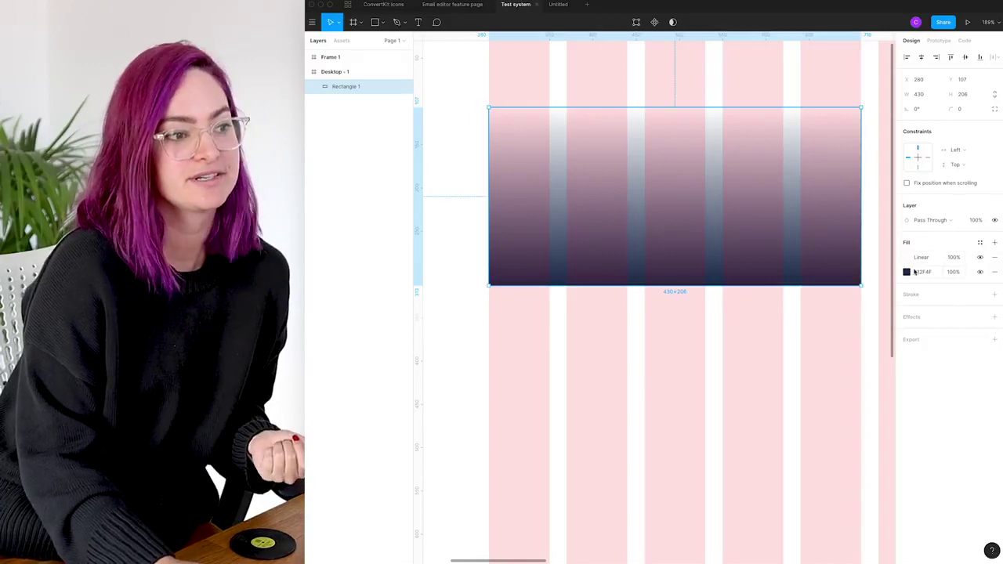
left_click(995, 246)
Turn the new fill into an image fill using IMG_0472.jpg
left_click(907, 257)
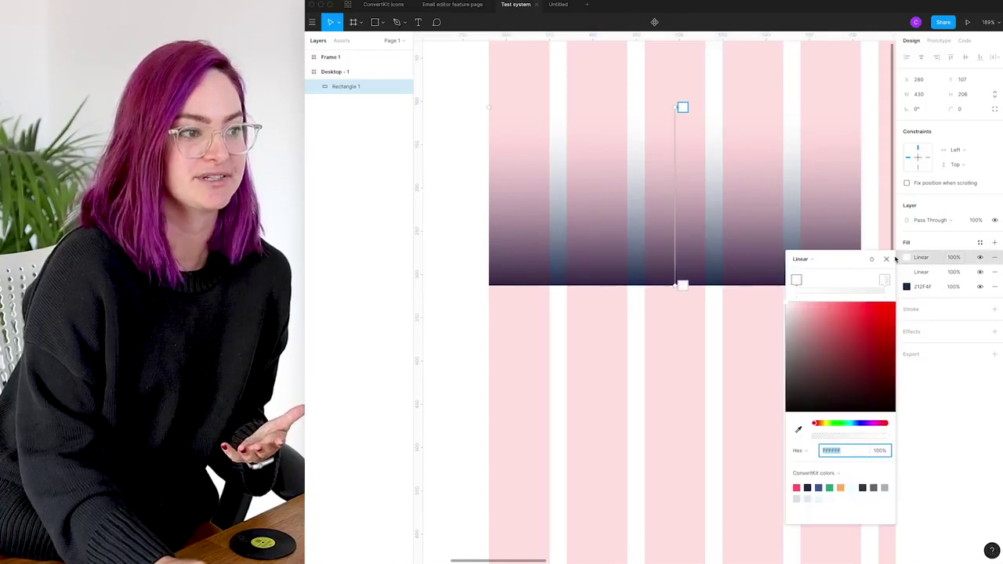
left_click(812, 262)
left_click(820, 301)
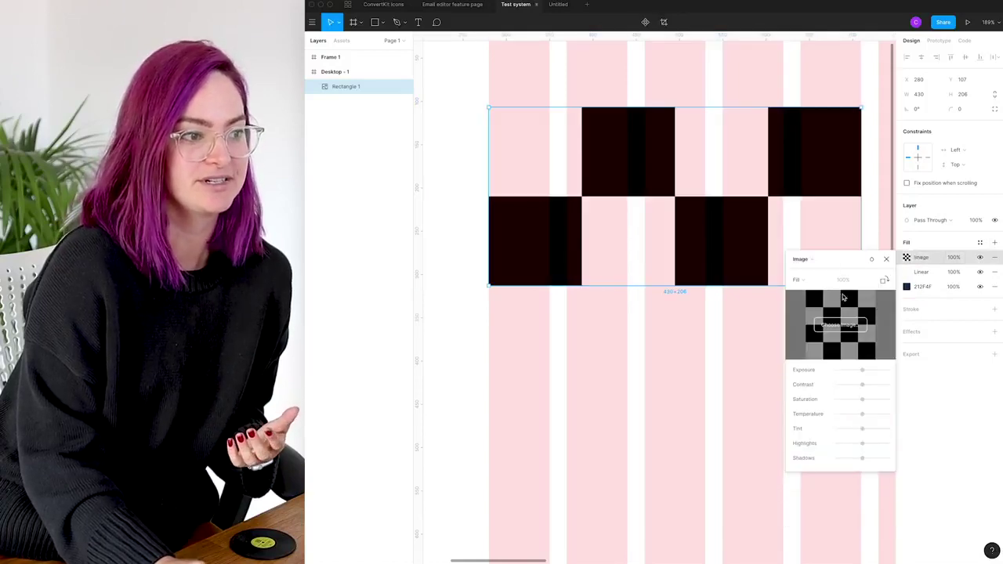
left_click(849, 329)
left_click(395, 144)
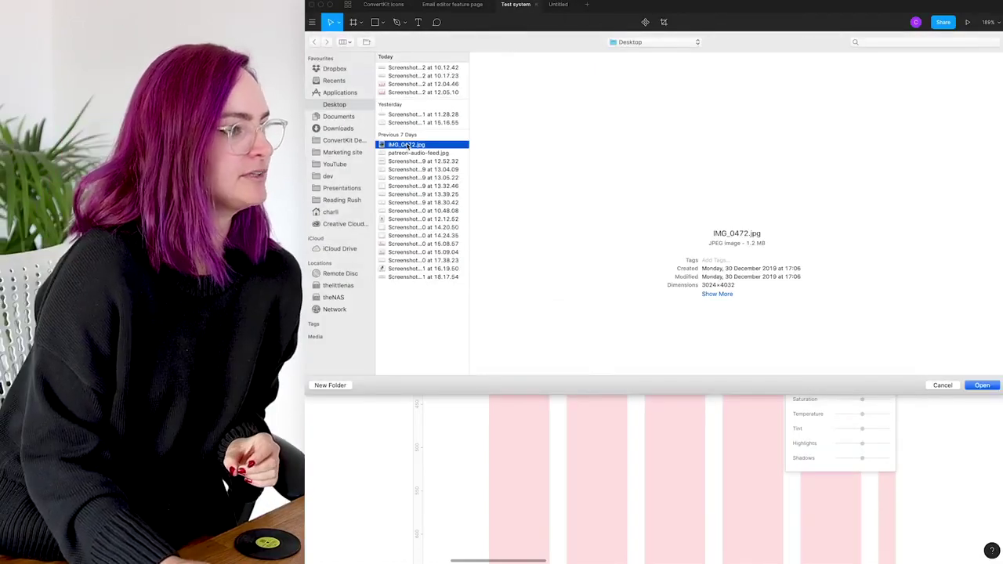
left_click(983, 385)
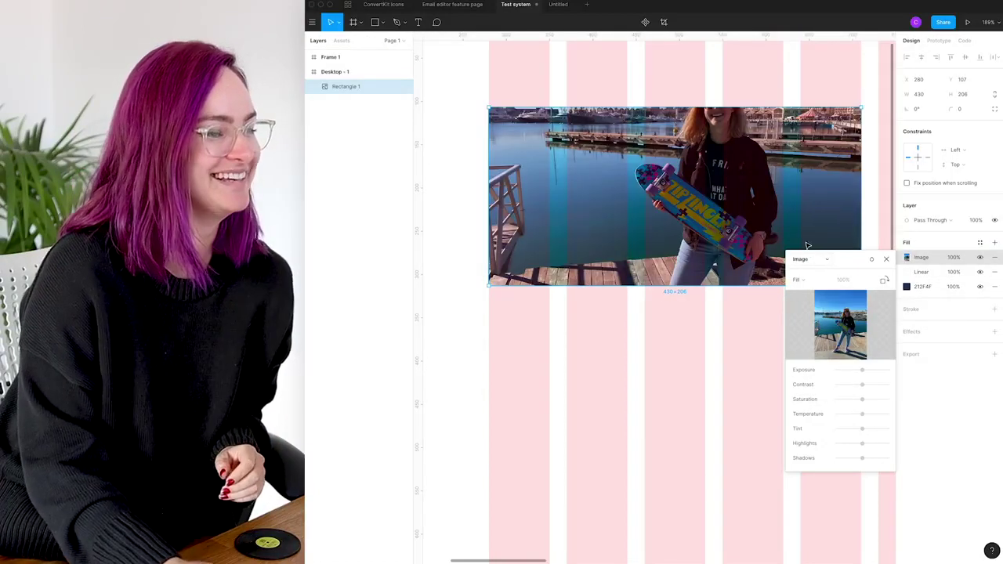
Stretch the rectangle down to 430×489 so the whole photo shows
left_click_drag(686, 283, 704, 531)
mouse_move(850, 314)
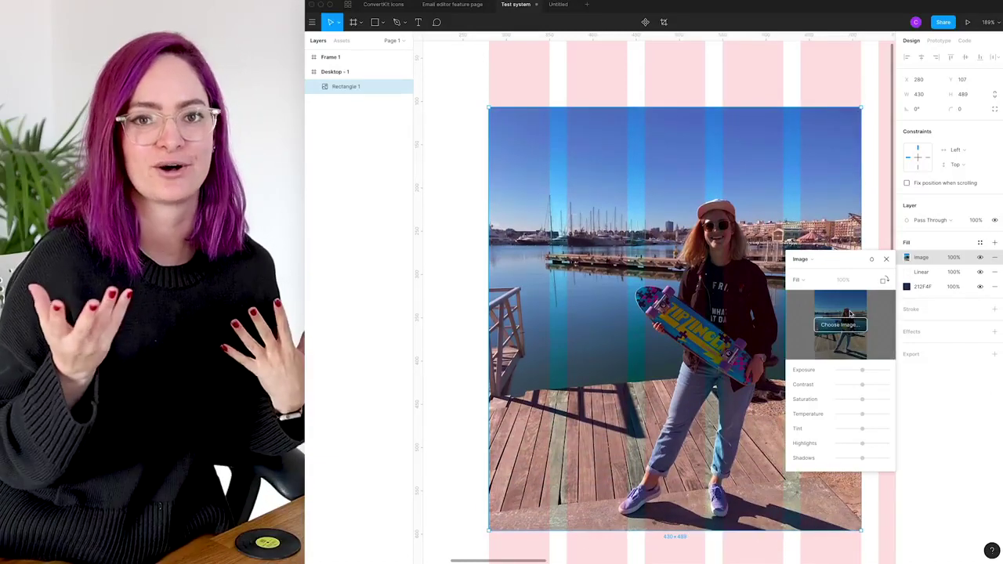
scroll(601, 366, "down", 5)
scroll(601, 366, "up", 3)
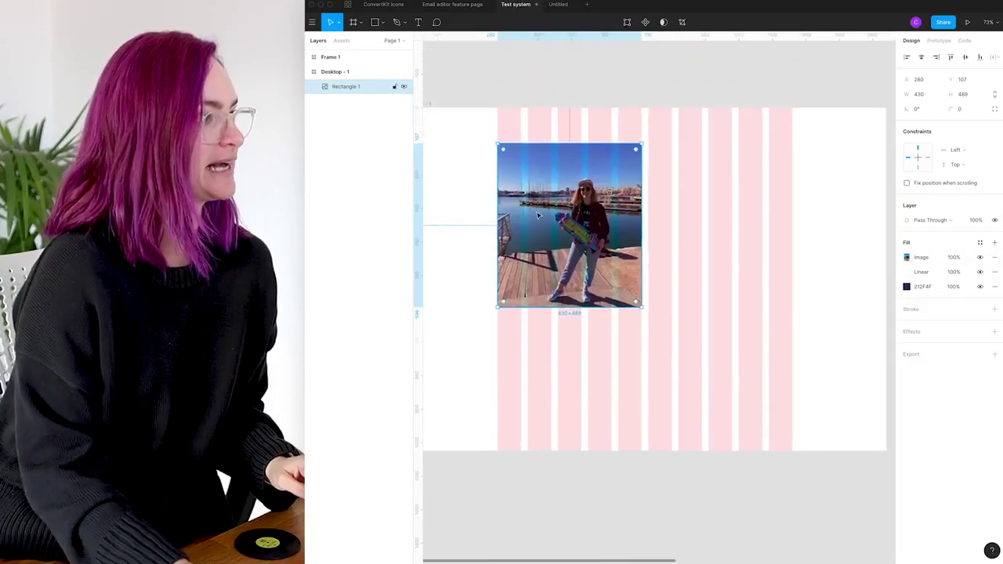
left_click(379, 22)
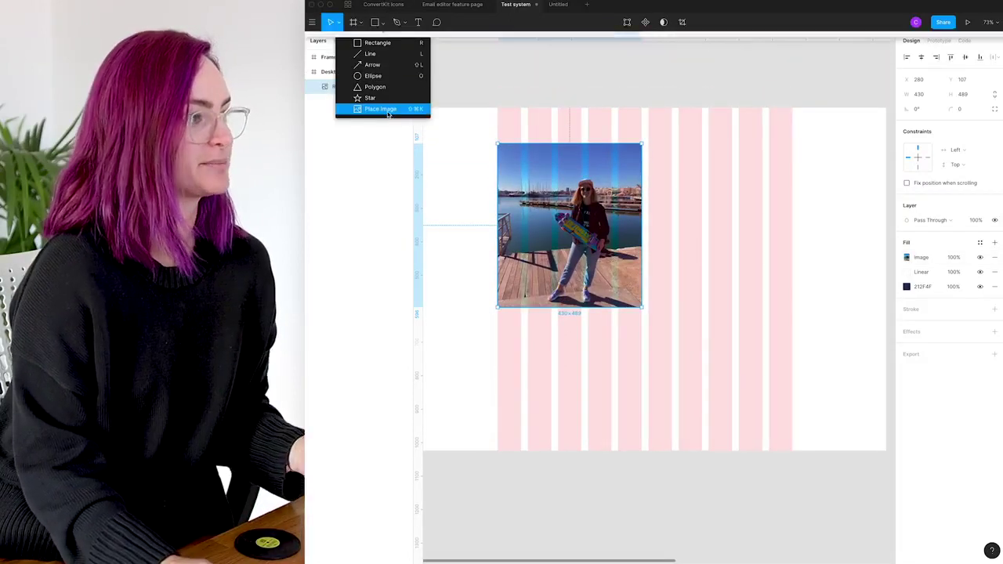
left_click(388, 108)
left_click(406, 144)
key("Return")
left_click_drag(664, 105, 778, 235)
left_click(907, 258)
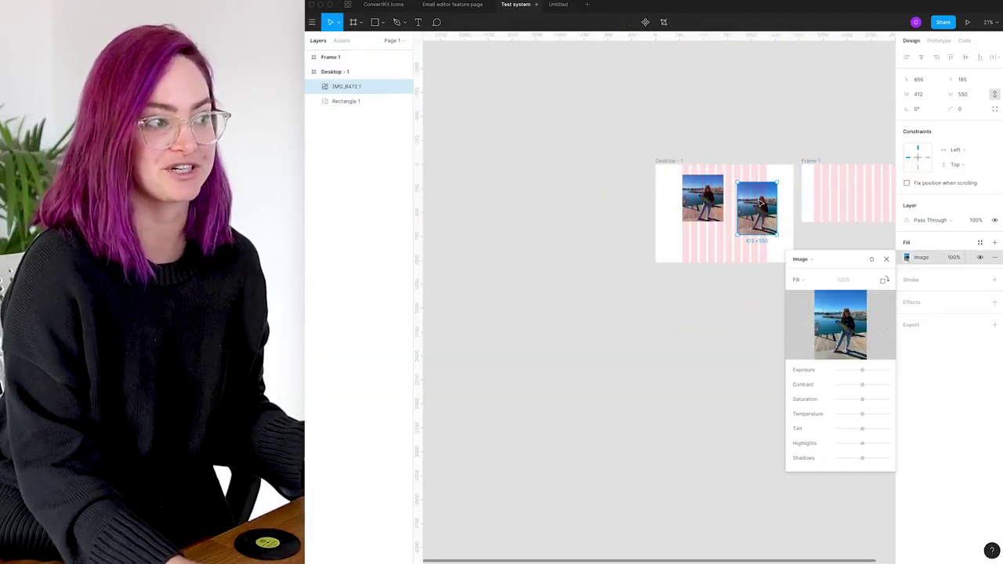
left_click(708, 175)
left_click(708, 175)
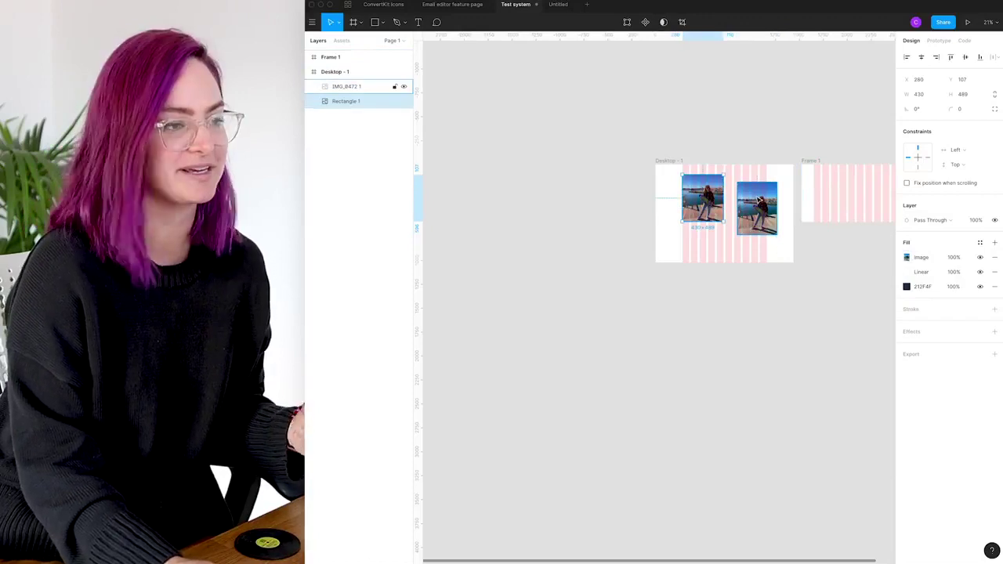
left_click(360, 87)
key("Delete")
left_click(360, 86)
key("shift+2")
left_click(907, 257)
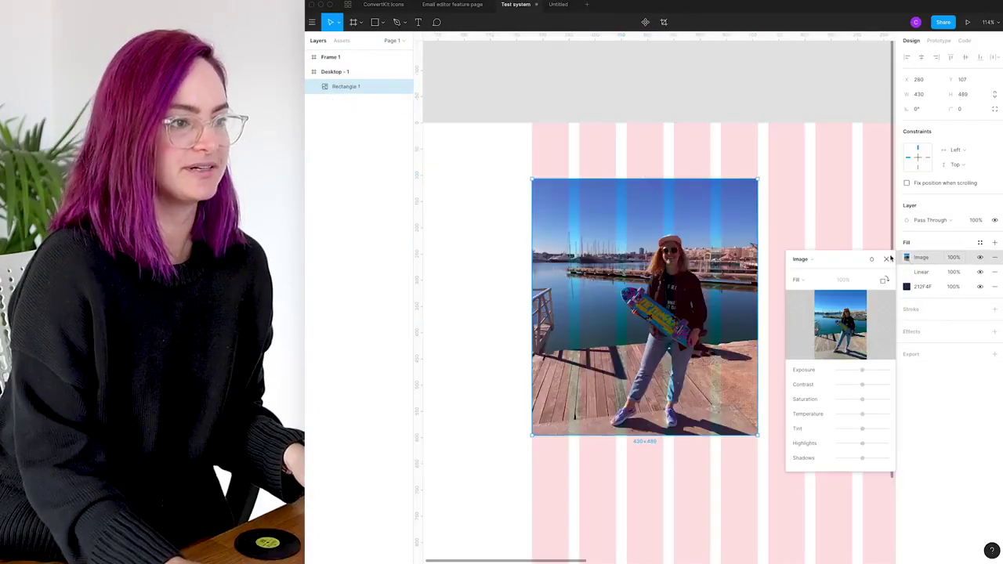
Try the photo fill in Fit, then Crop mode, repositioning and enlarging it in the crop
left_click(810, 281)
left_click(812, 292)
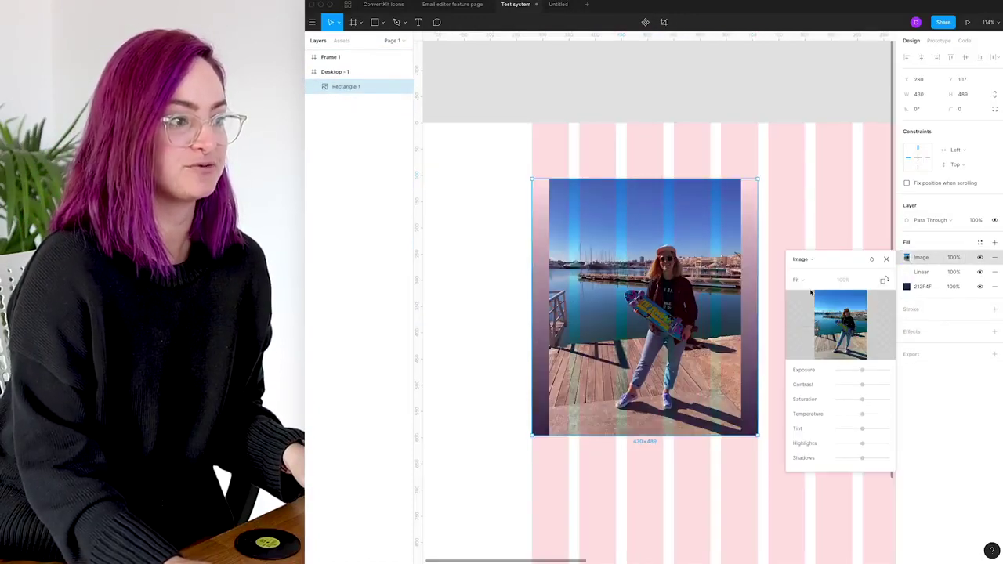
left_click(816, 281)
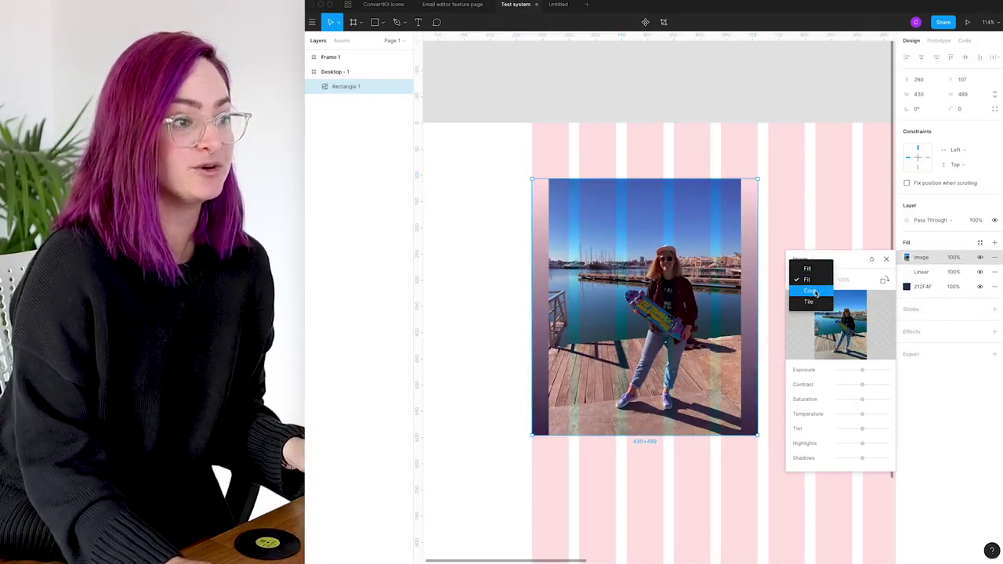
left_click(811, 292)
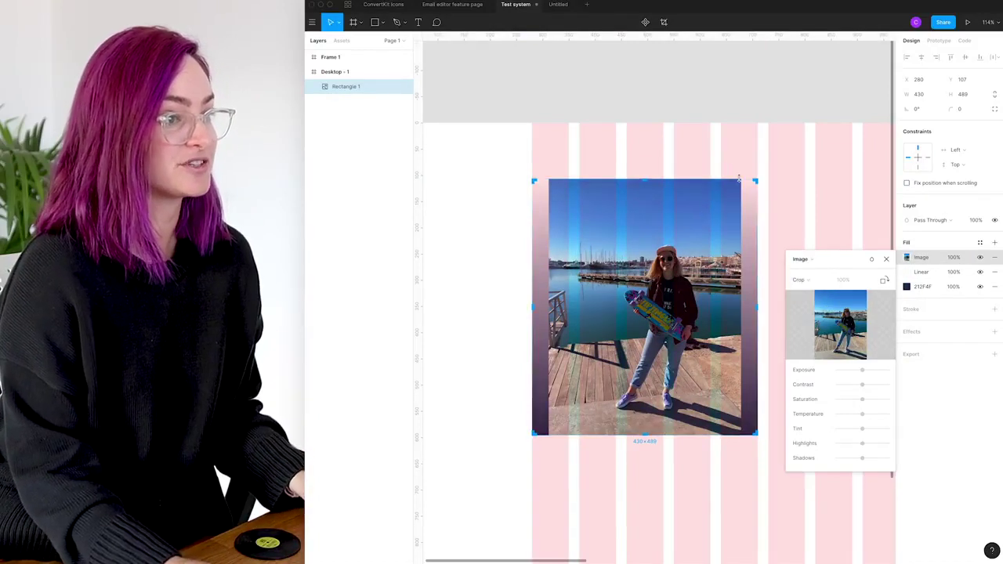
left_click_drag(714, 209, 716, 194)
left_click_drag(740, 162, 605, 450)
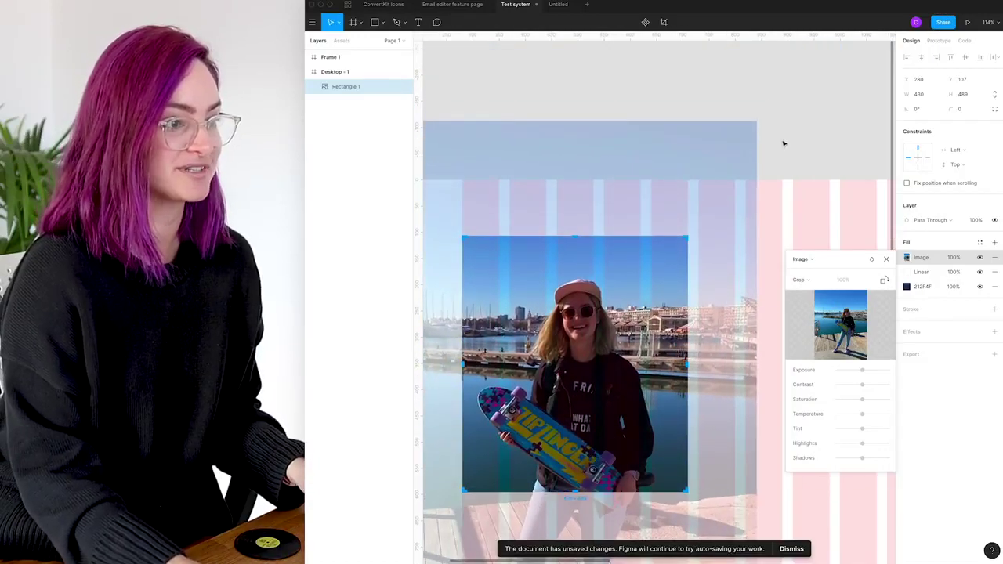
Switch the photo fill to Tile at 10% scale and test the contrast adjustment
left_click(810, 282)
left_click(814, 294)
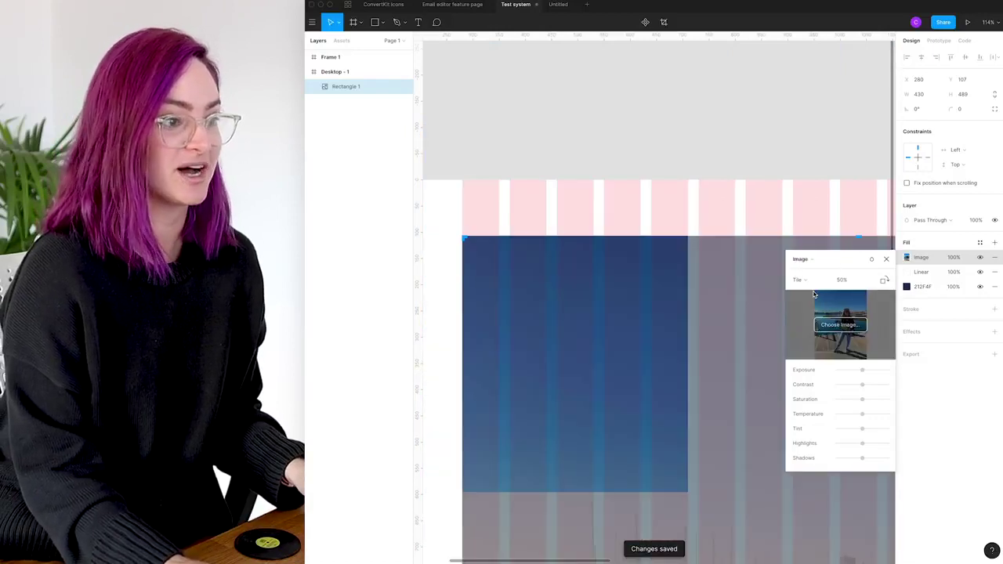
left_click(866, 283)
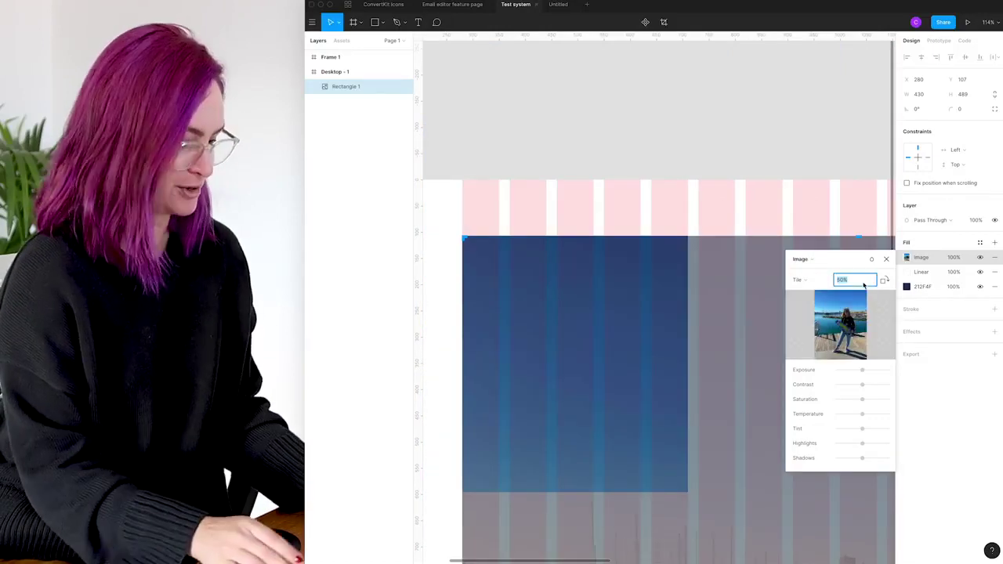
type("10")
key("Return")
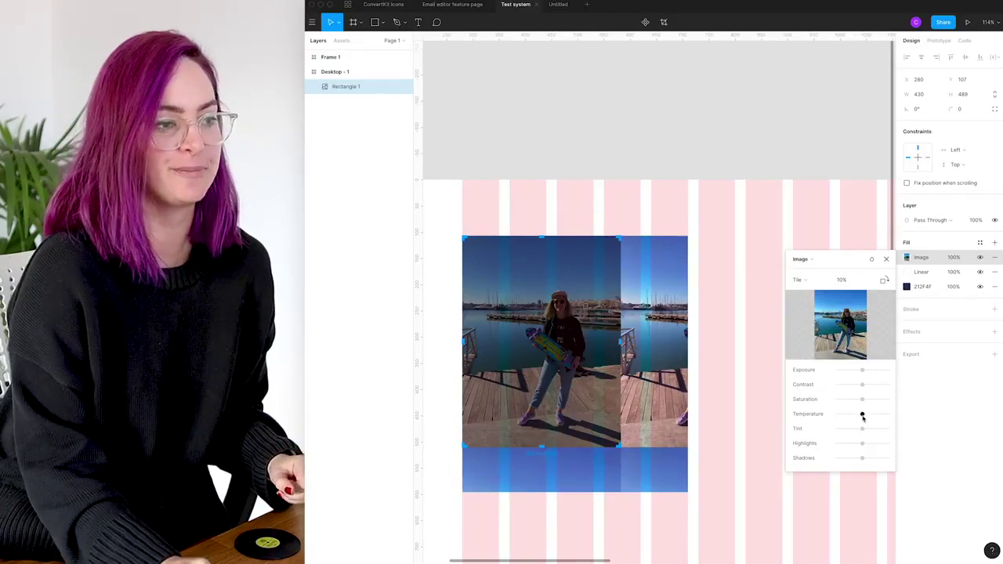
mouse_move(863, 386)
left_mouse_down()
mouse_move(853, 385)
mouse_move(865, 385)
mouse_move(853, 368)
mouse_move(863, 372)
left_mouse_up()
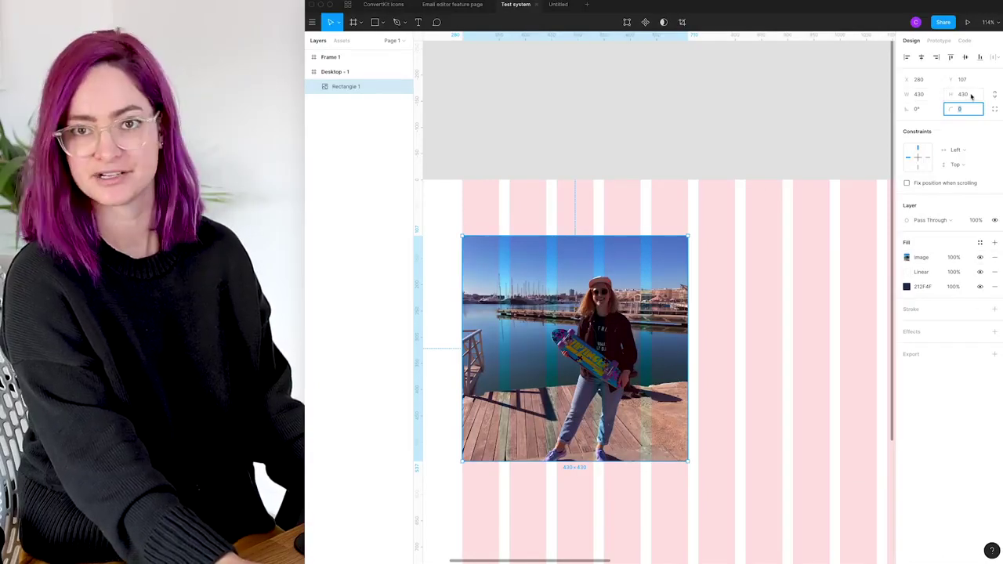
Raise the corner radius until the photo is a circle and move it higher
type("30")
key("Return")
key("shift+Up")
key("shift+Up")
key("shift+Up")
key("shift+Up")
key("shift+Up")
key("shift+Up")
key("shift+Up")
key("shift+Up")
key("shift+Up")
key("shift+Up")
key("shift+Up")
key("shift+Up")
key("shift+Up")
key("shift+Up")
key("shift+Up")
key("shift+Up")
key("shift+Up")
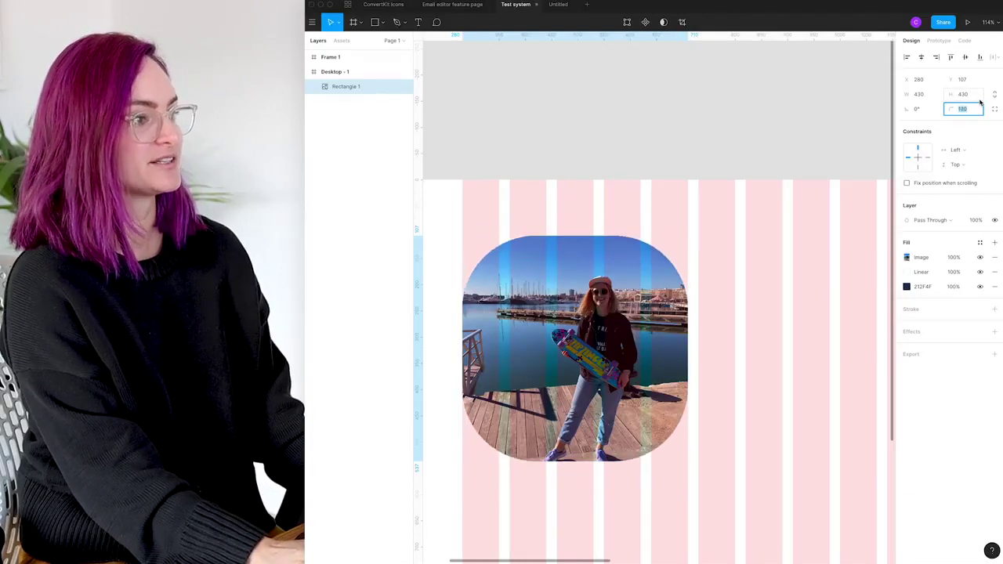
key("shift+Up")
key("shift+Up")
key("shift+Up")
key("shift+Up")
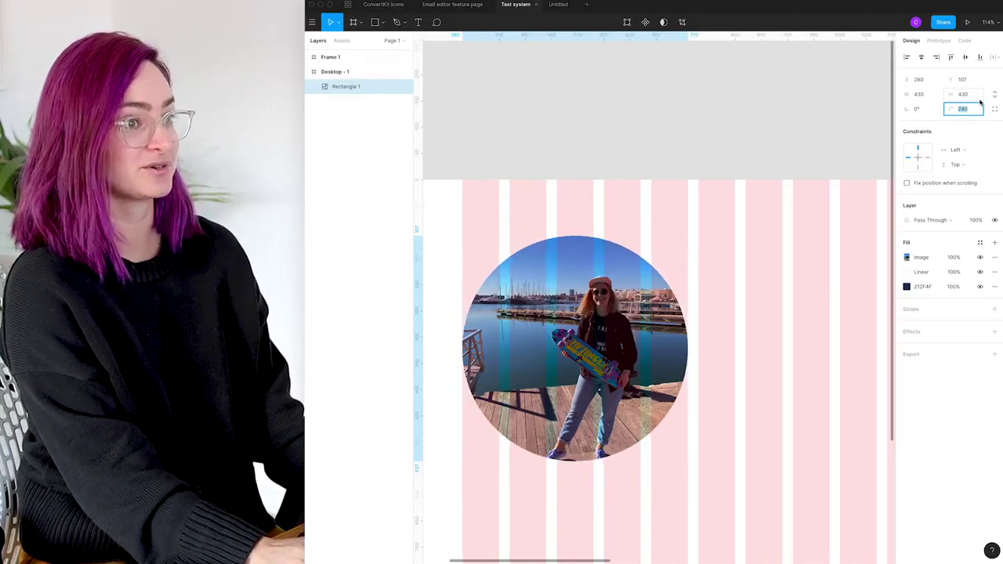
left_click(755, 268)
left_click_drag(639, 338, 637, 300)
scroll(788, 276, "down", 2)
scroll(789, 276, "left", 2)
Add a dashed outline with a 5, 3 dash pattern to the circle
left_click(997, 311)
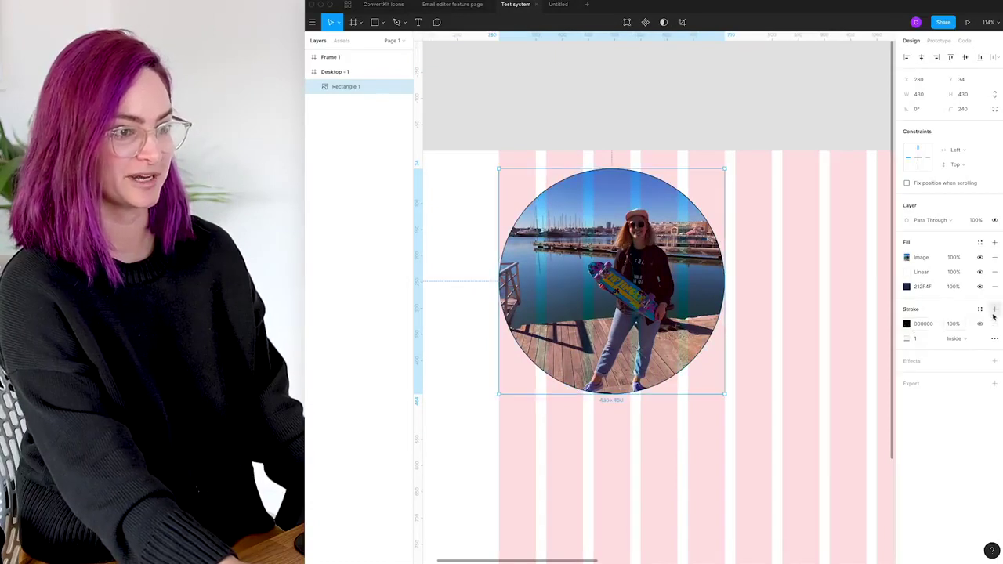
left_click(994, 340)
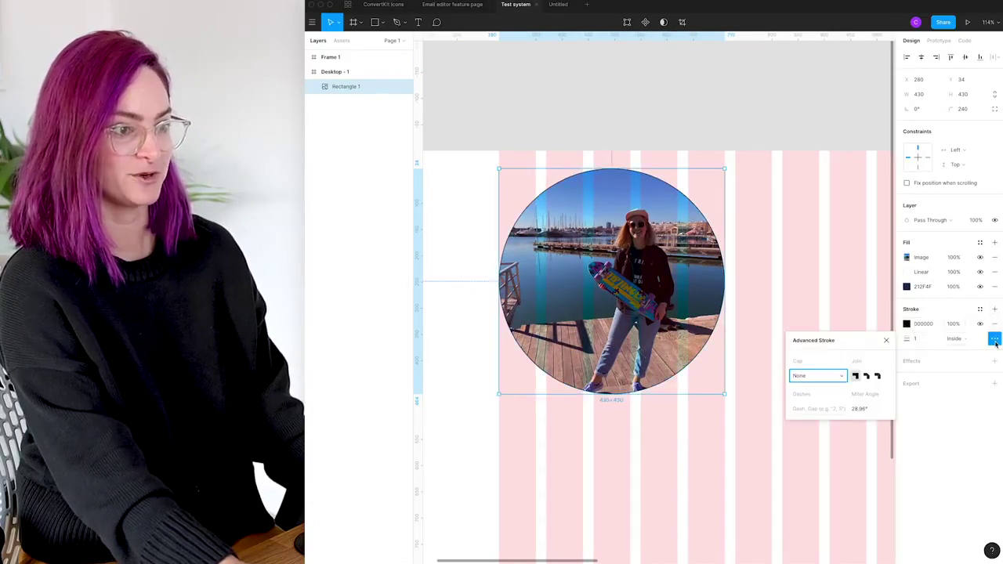
left_click(817, 410)
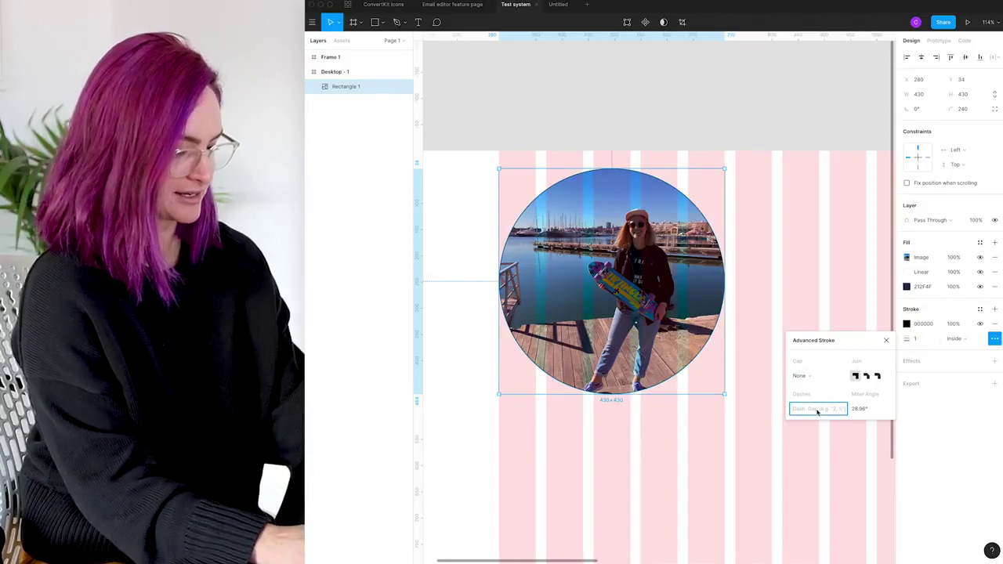
type("5")
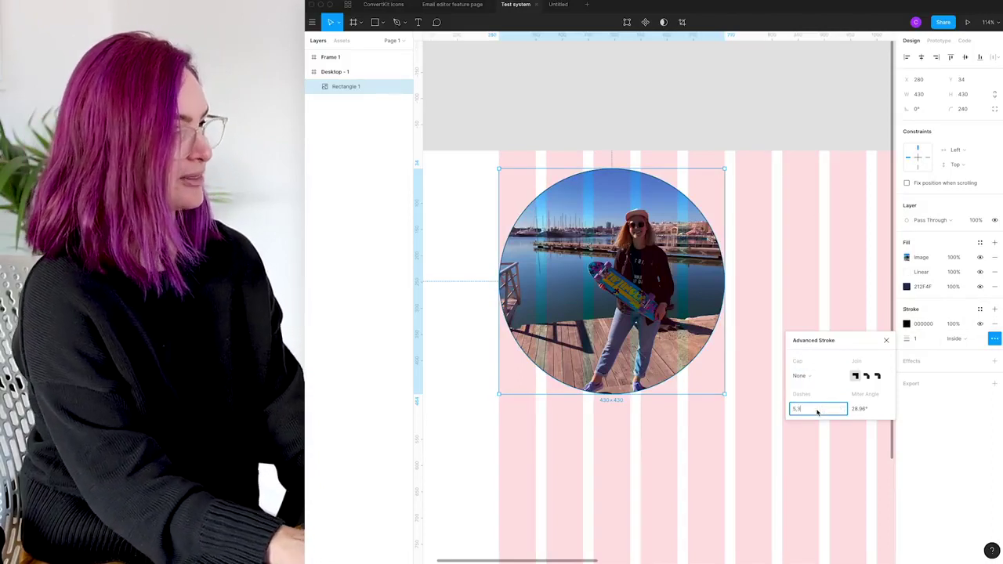
type(", 3")
key("Return")
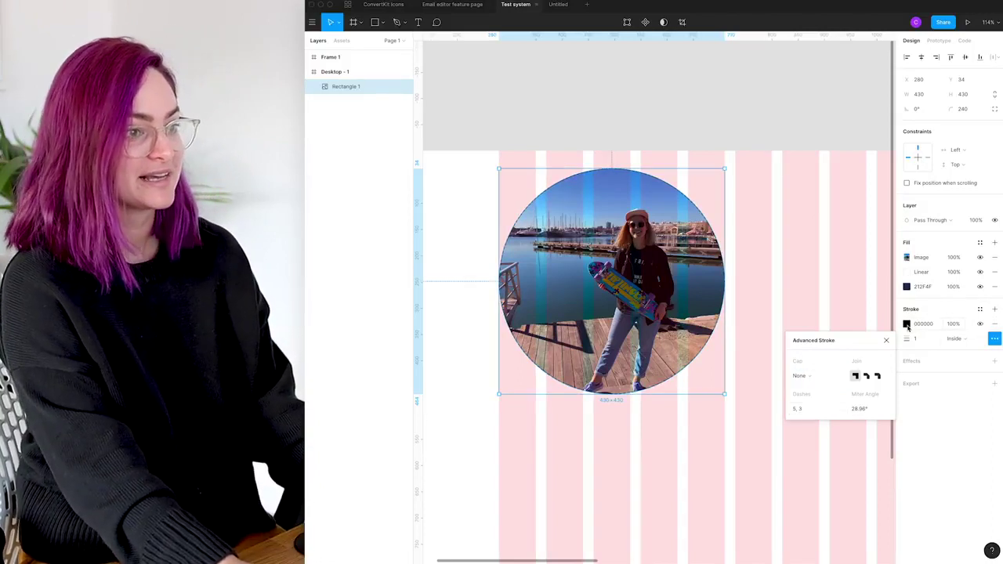
Make the outline light grey B0B0B0 and add a drop shadow
left_click(907, 324)
left_click(885, 520)
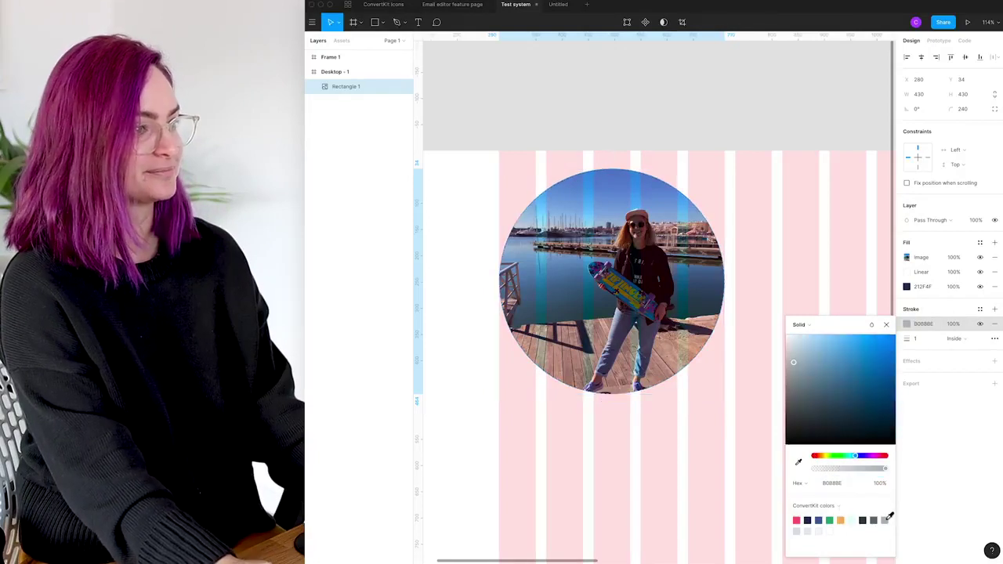
key("Escape")
left_click(995, 361)
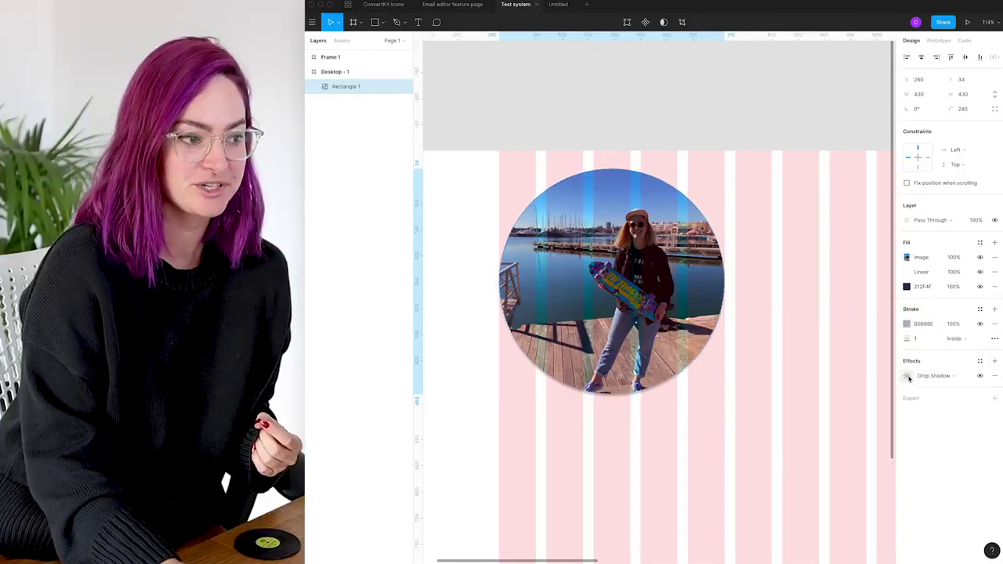
Keep the effect as a drop shadow with a blur of 7
left_click(907, 375)
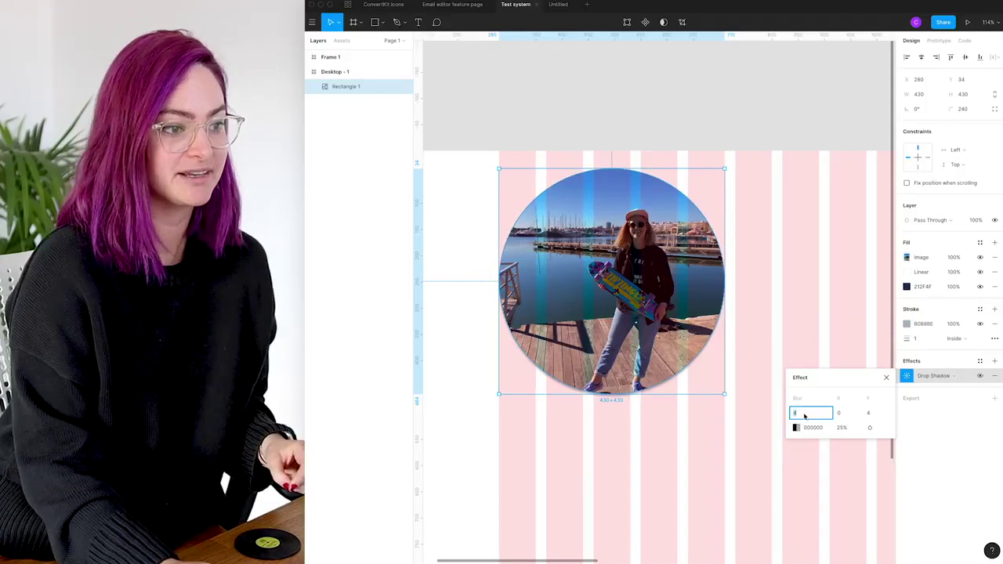
left_click(953, 376)
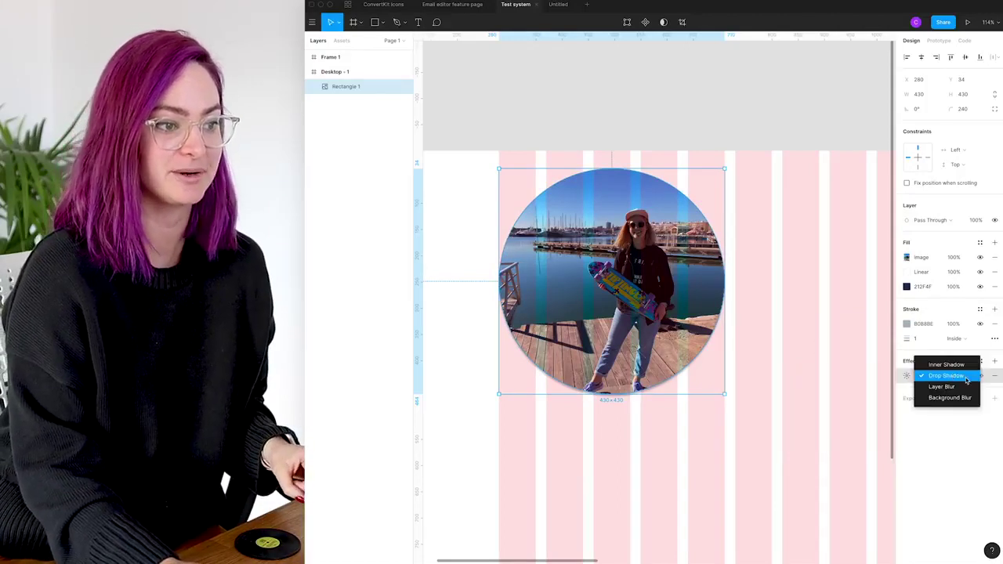
left_click(908, 377)
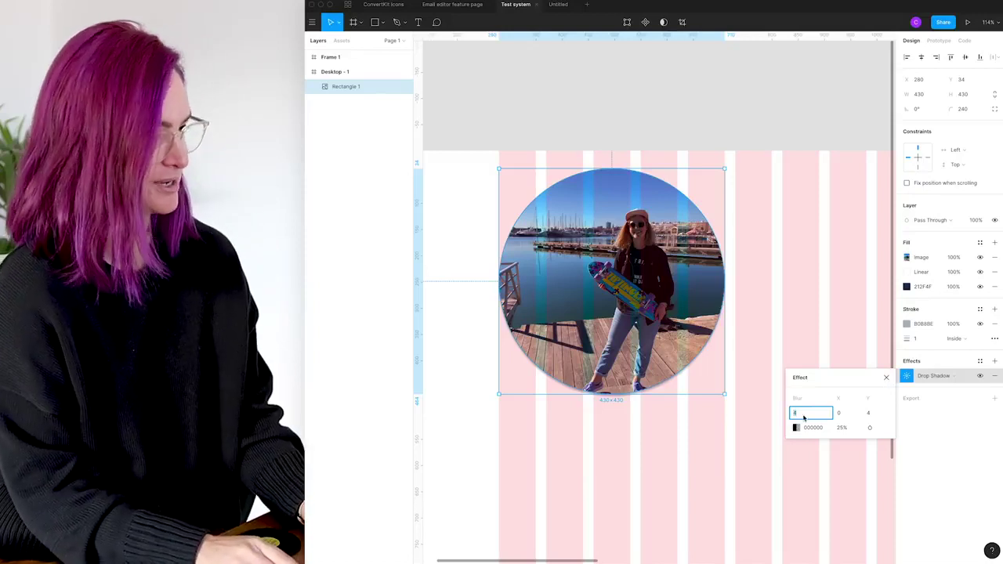
key("Tab")
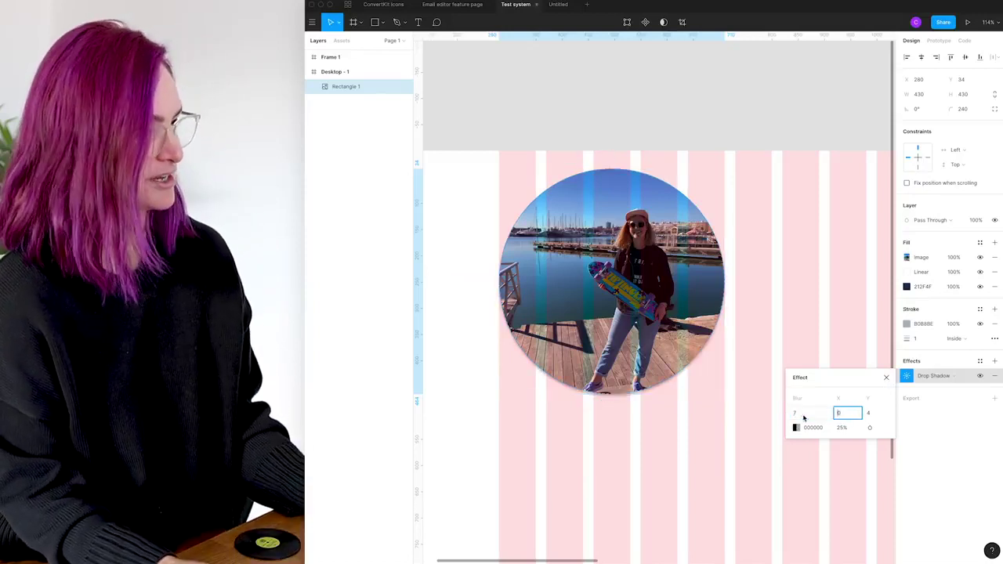
left_click(805, 416)
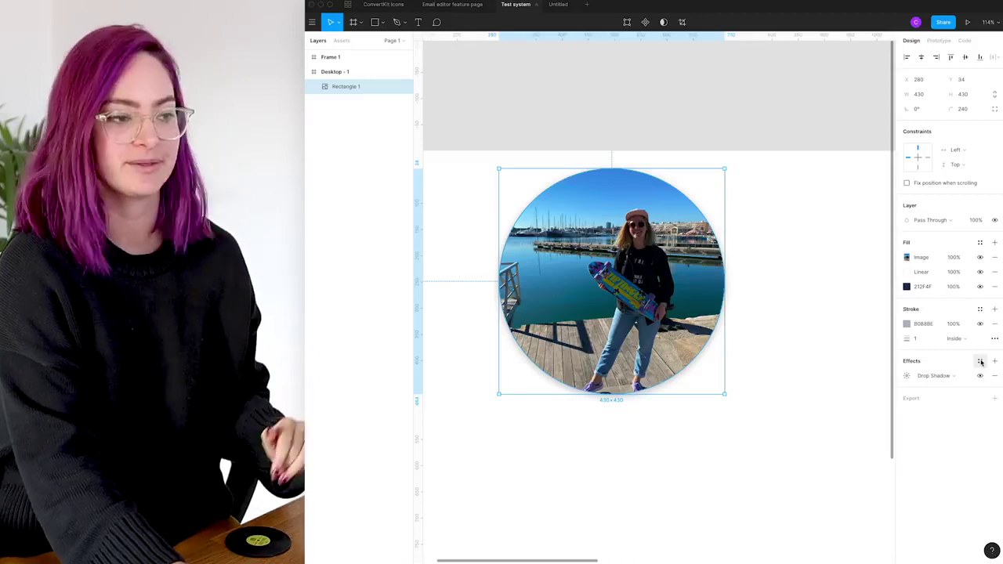
Save the shadow as a new effect style named 'shadow example'
left_click(981, 361)
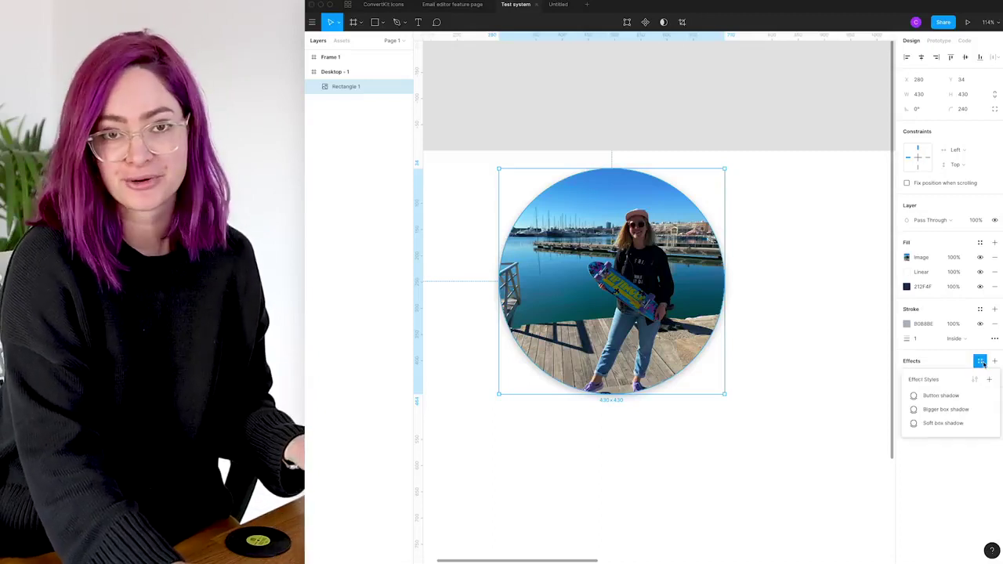
left_click(990, 380)
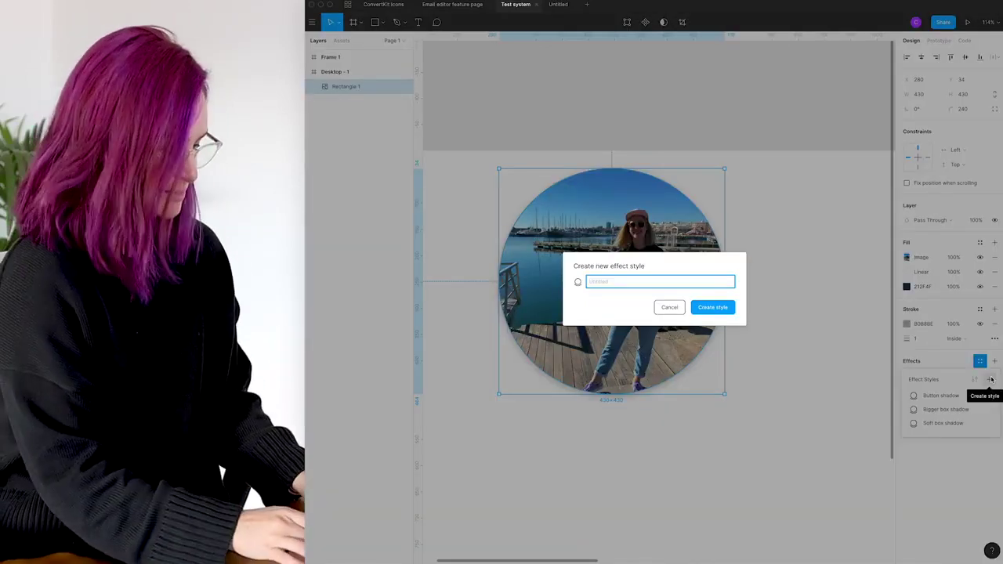
type("shadow example")
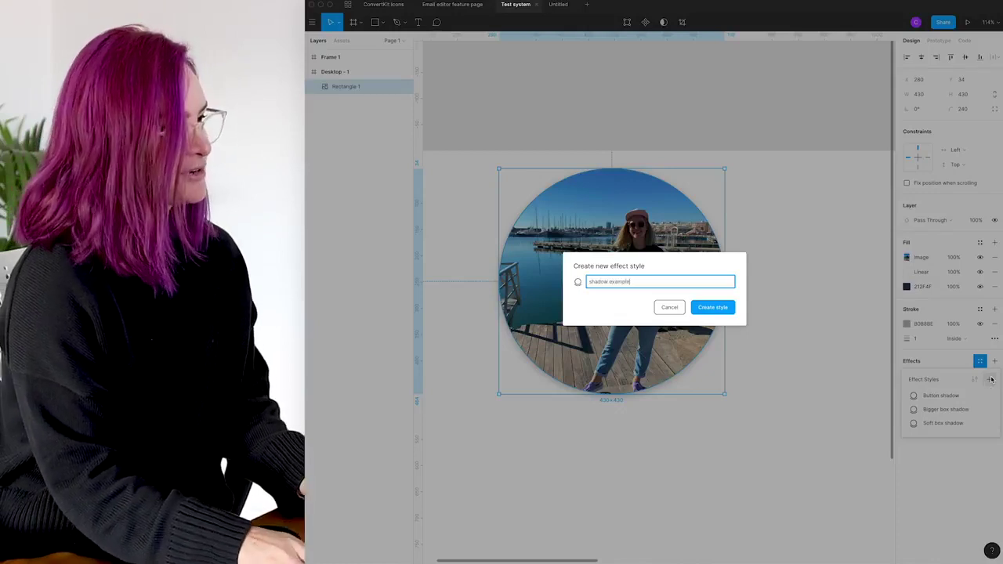
key("Return")
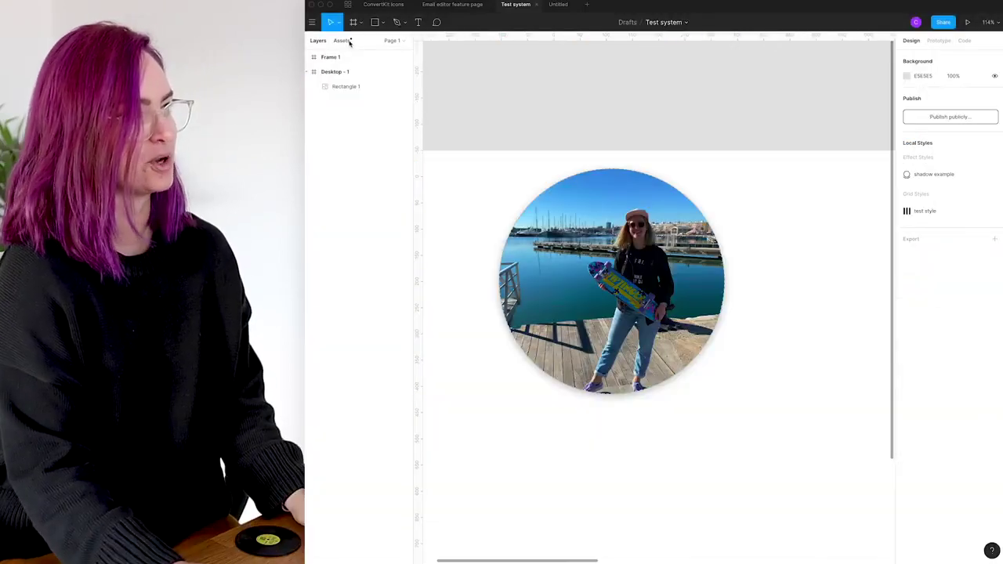
left_click(350, 43)
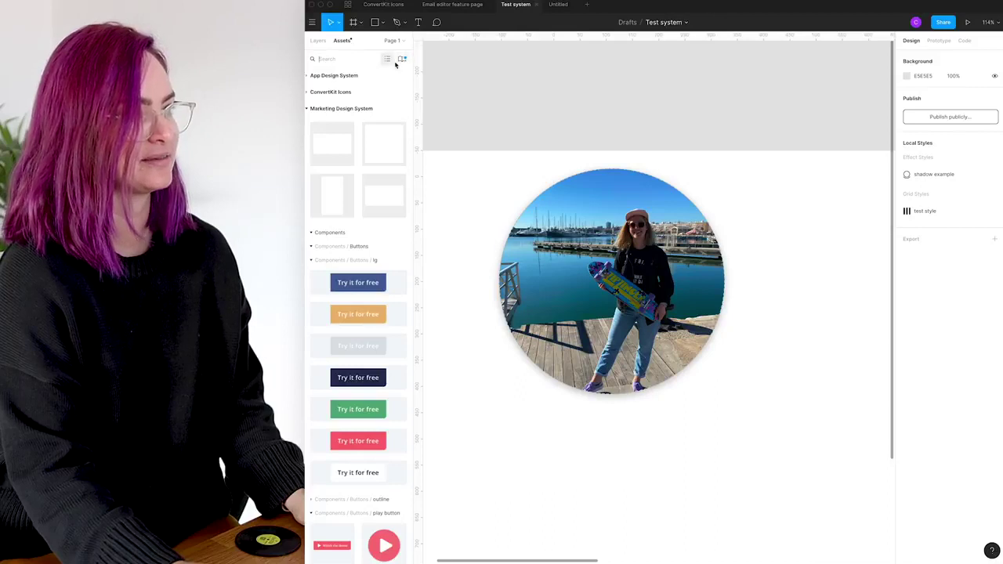
Publish the Test system library update containing the new style
left_click(402, 60)
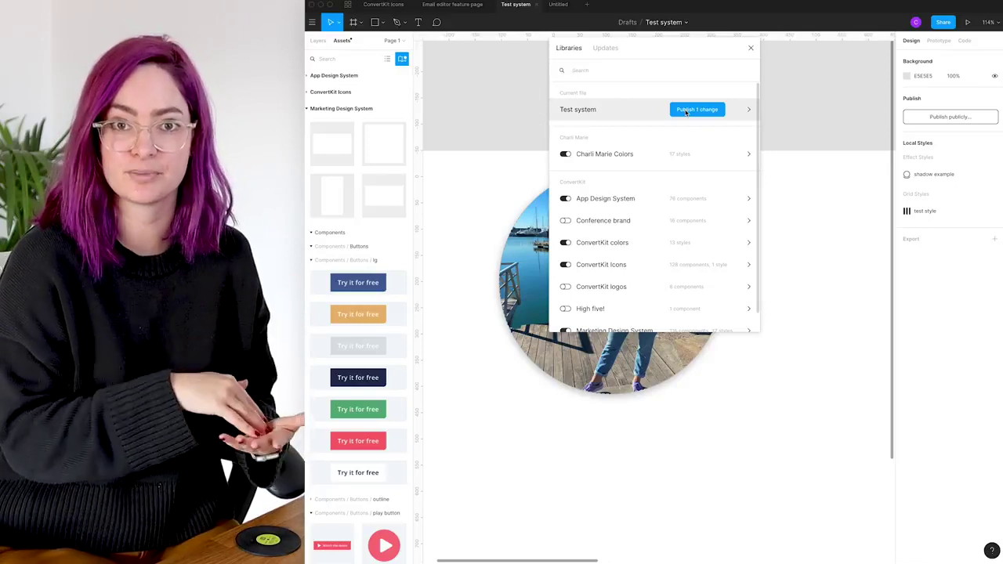
left_click(704, 111)
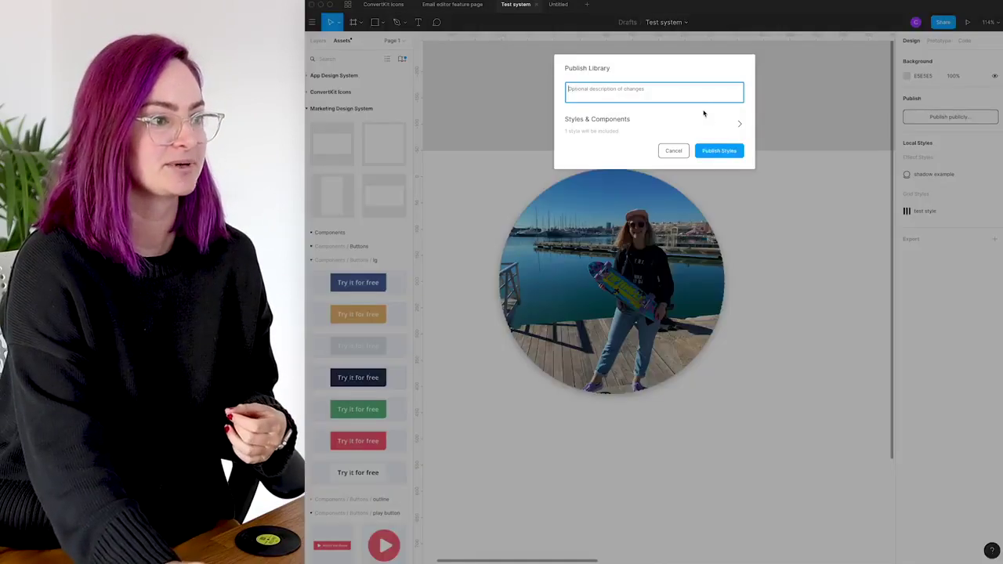
left_click(719, 151)
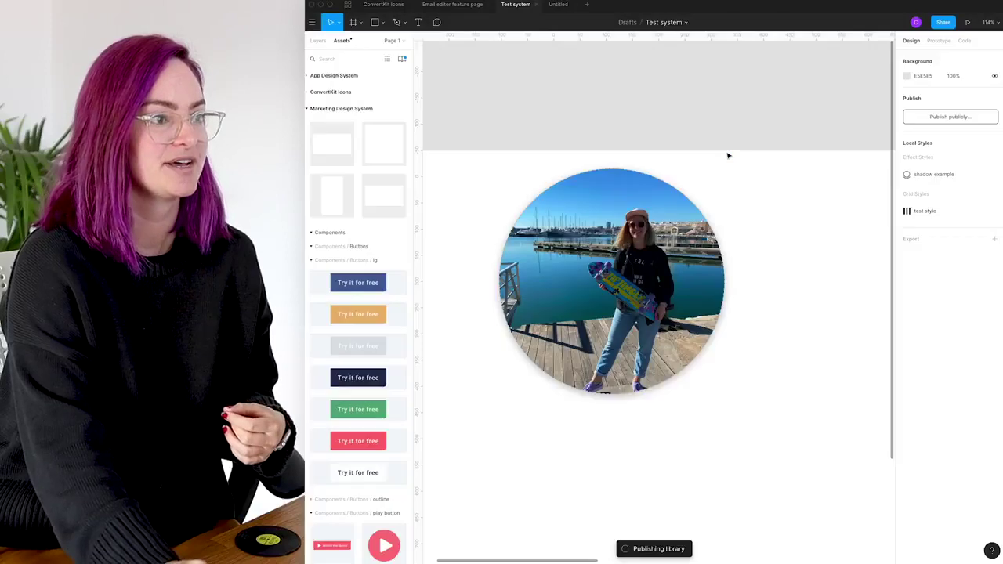
In the Untitled file, draw a rectangle on the Desktop frame and check effect styles
left_click(559, 5)
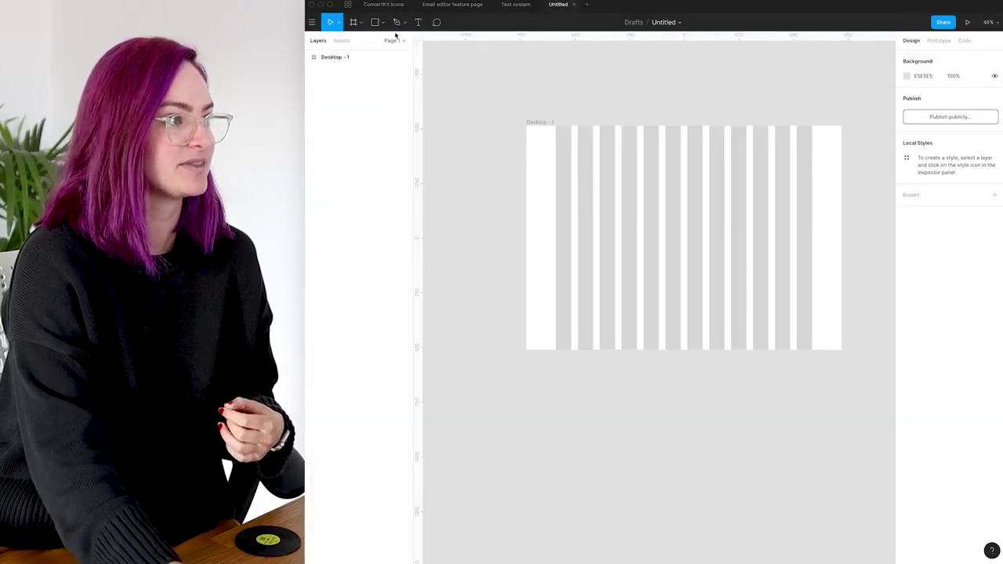
key("r")
left_click_drag(639, 225, 706, 264)
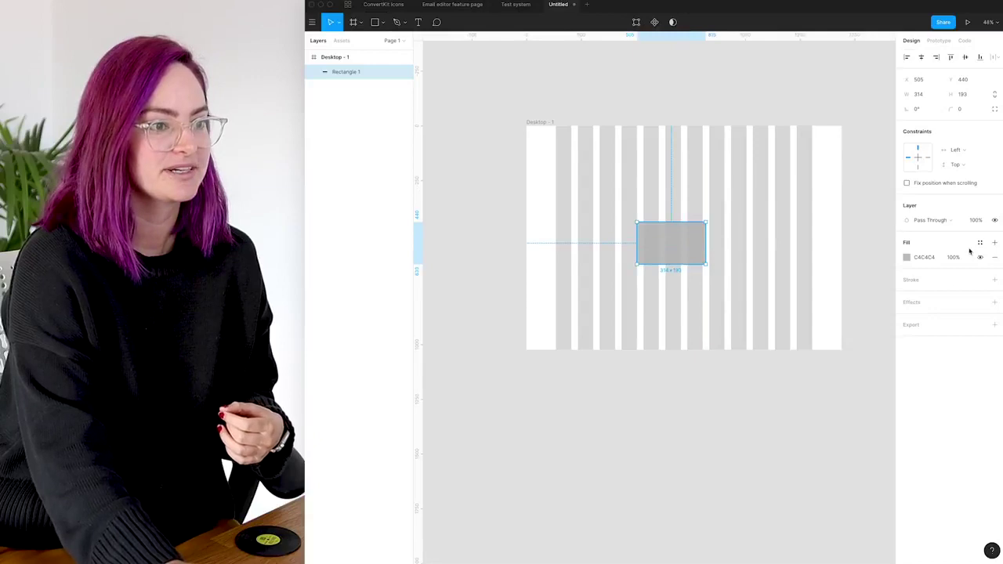
left_click(980, 303)
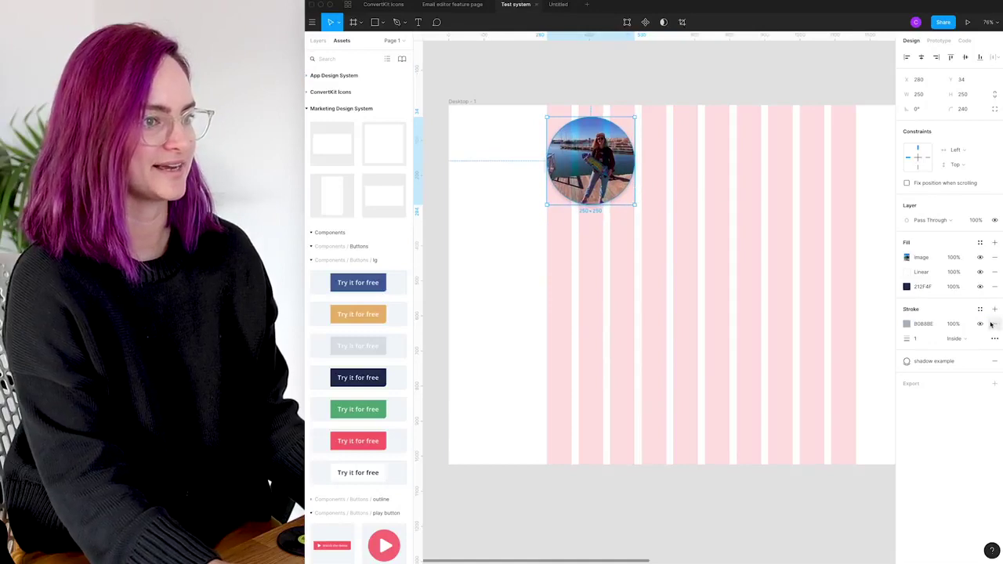
Remove the circle photo's outline and shrink it to 160×160
left_click(996, 325)
left_click_drag(635, 205, 603, 173)
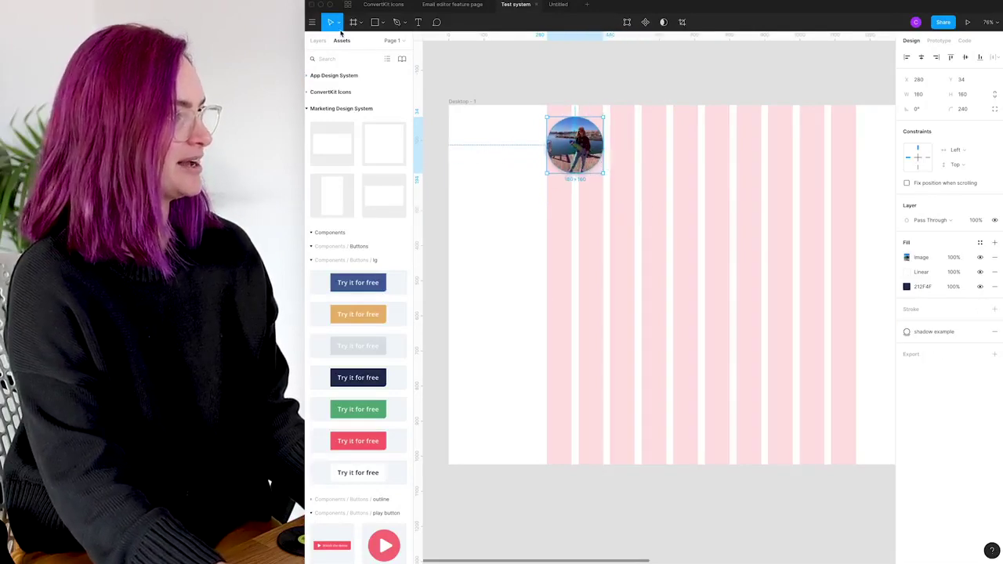
left_click(420, 22)
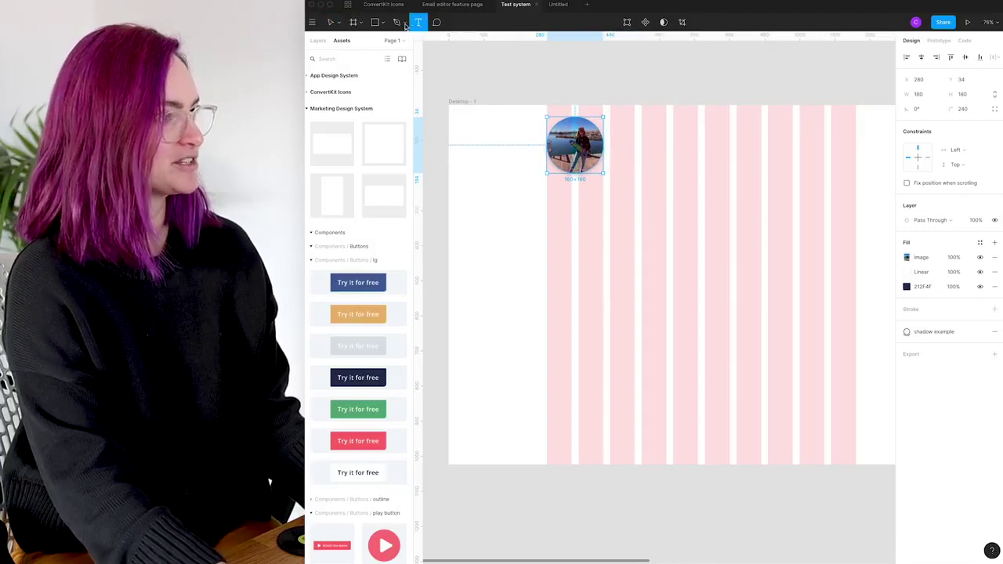
Add a text layer with the person's name beside the avatar and browse fonts
left_click(645, 146)
type("Name")
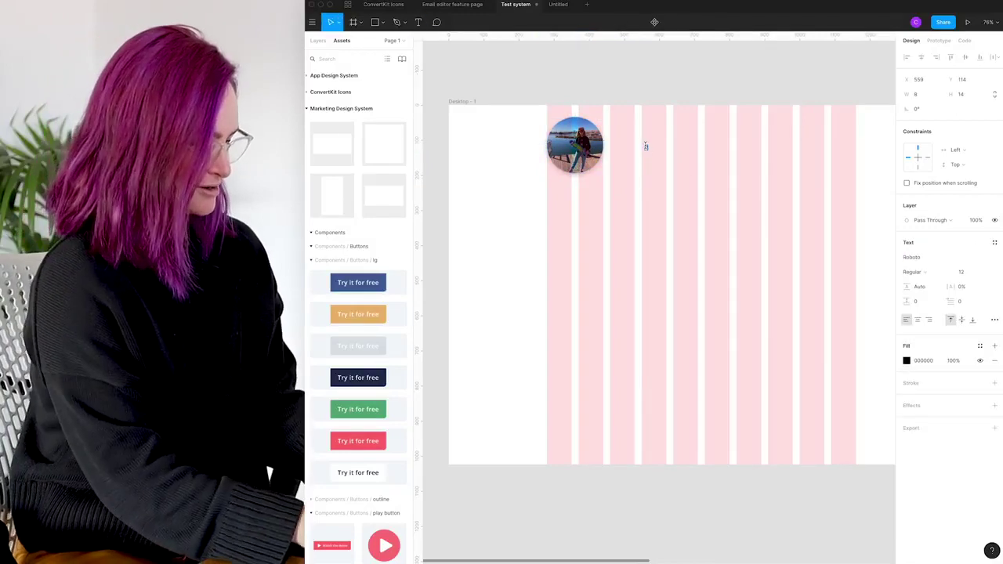
key("Escape")
key("Return")
key("Escape")
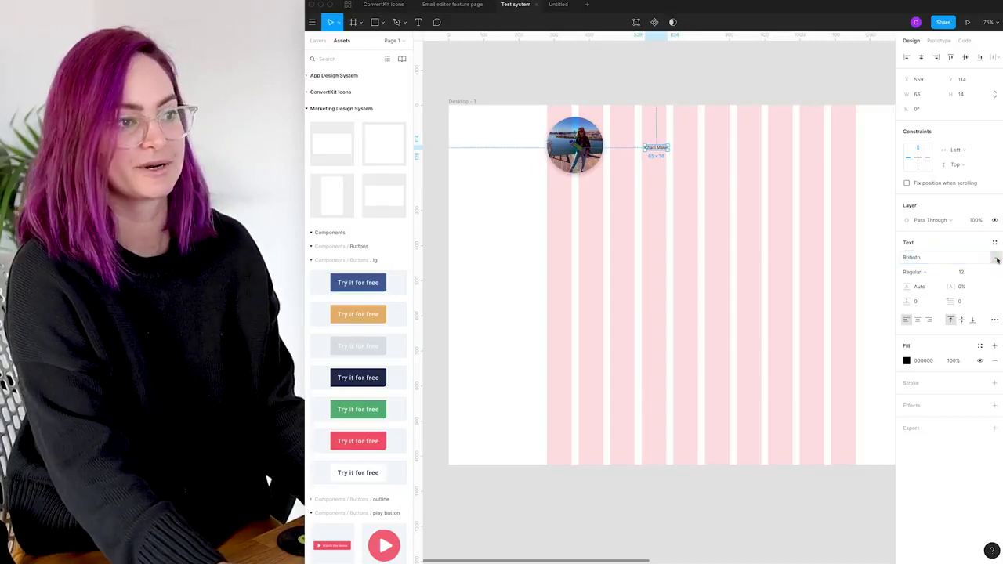
left_click(996, 258)
scroll(947, 248, "down", 20)
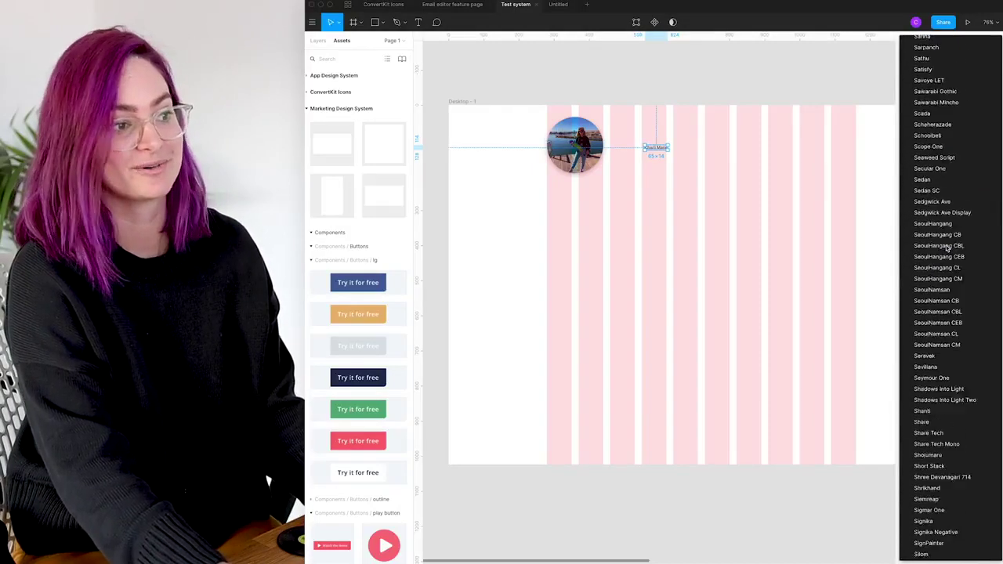
scroll(947, 247, "down", 2)
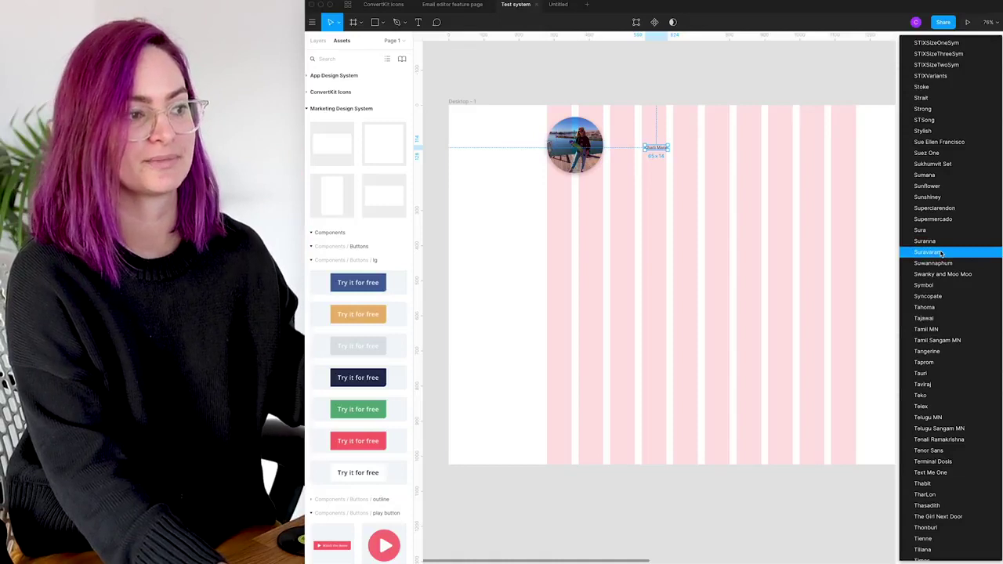
left_click(772, 265)
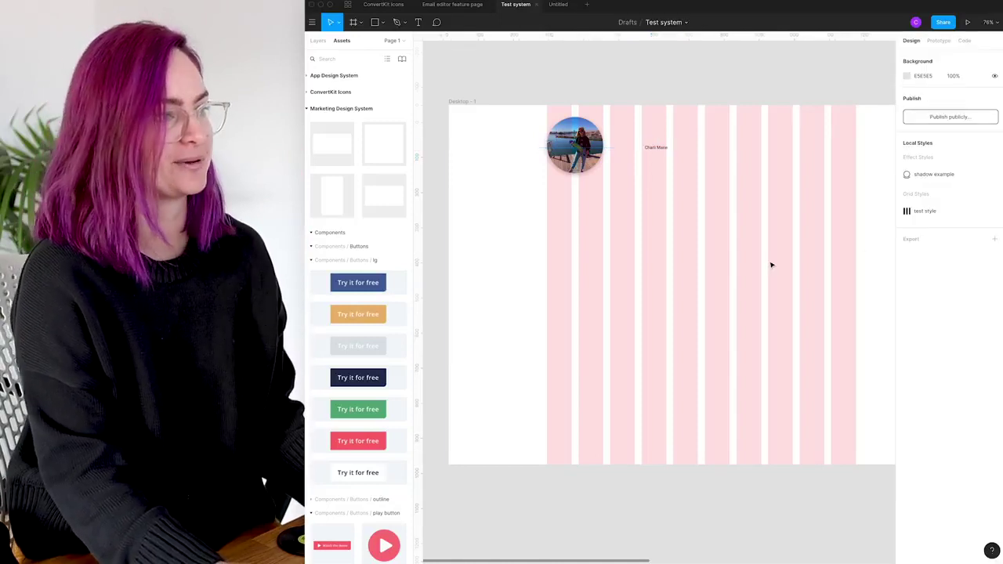
Duplicate the name text below it, replace it with the person's social handle, and review text styles
left_click(650, 135)
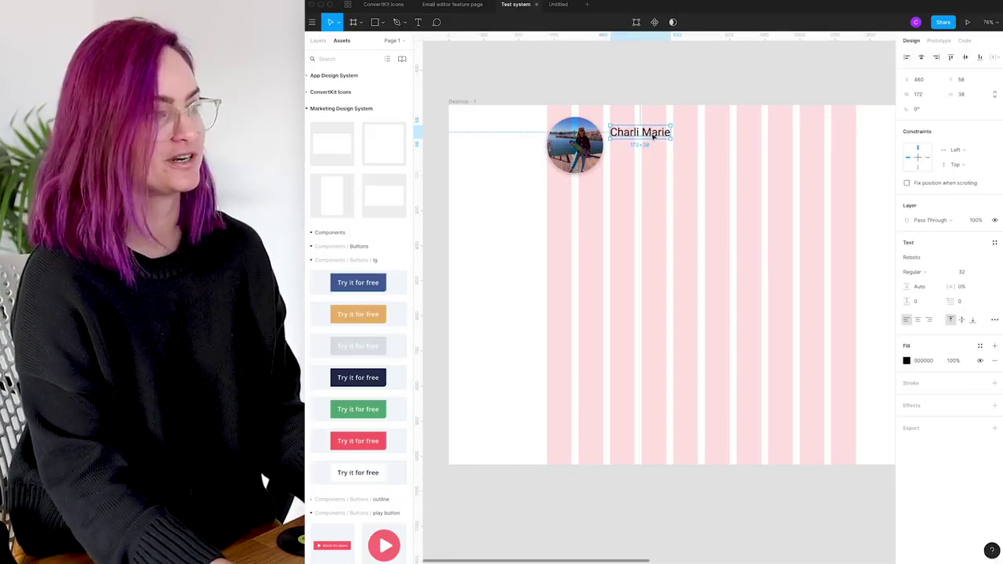
left_click_drag(652, 134, 653, 154)
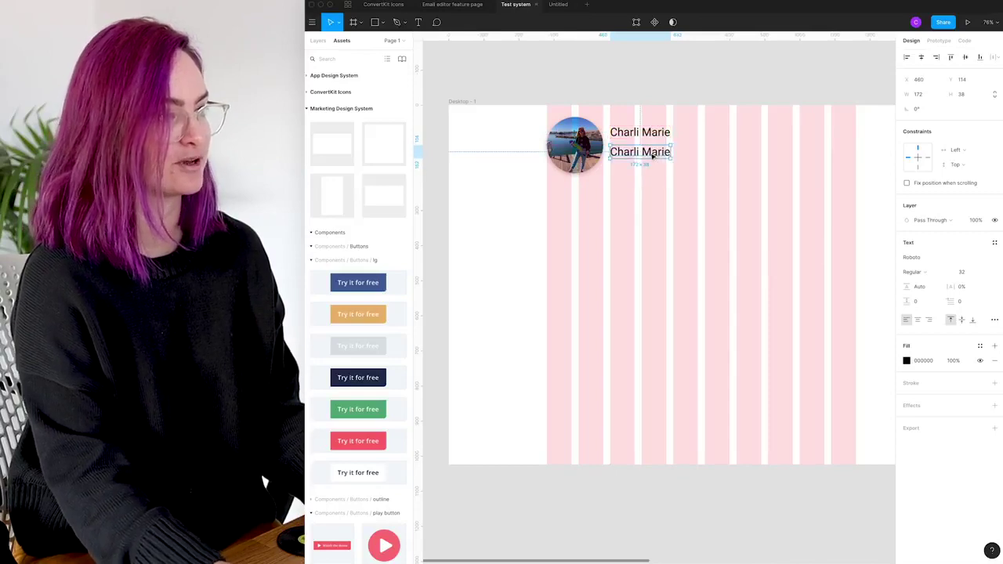
double_click(653, 155)
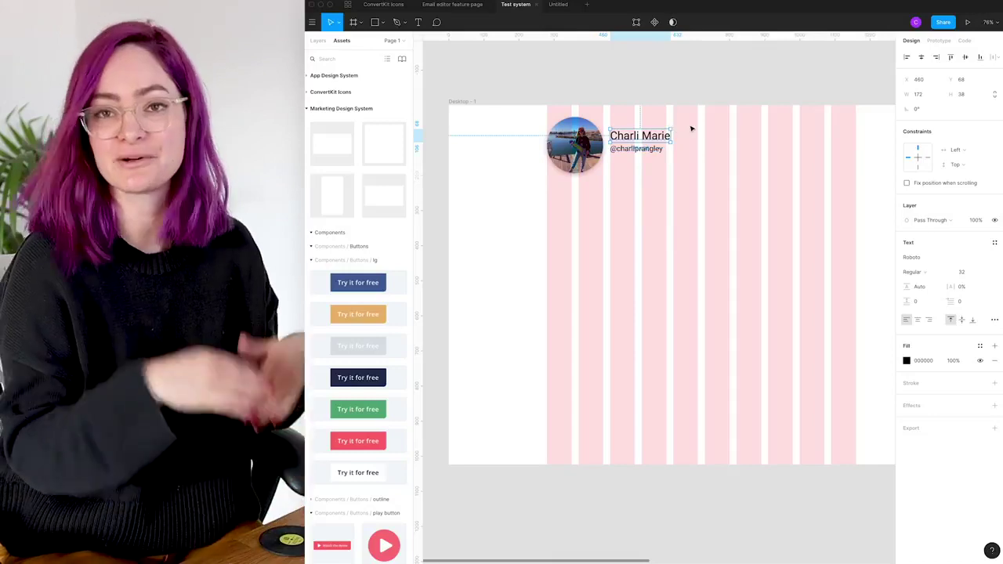
left_click(994, 242)
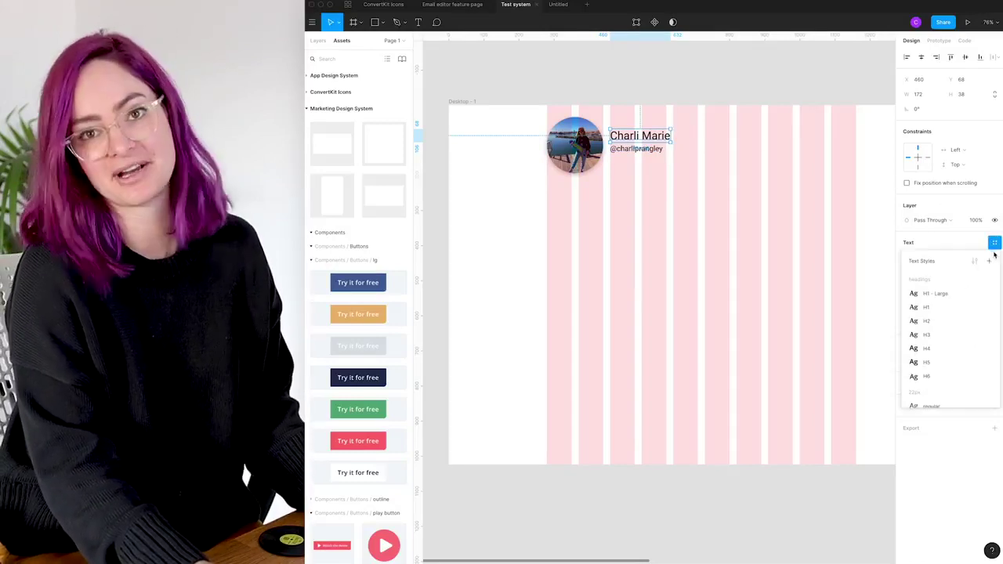
scroll(947, 347, "down", 5)
scroll(945, 347, "down", 5)
scroll(945, 347, "up", 10)
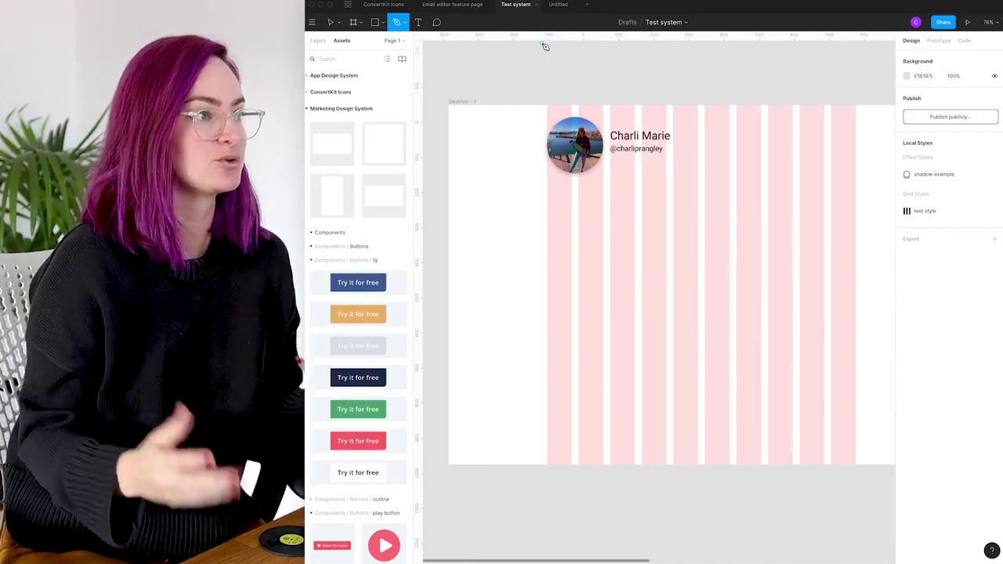
Draw a two-triangle vector path below the avatar with the Pen tool
left_click(547, 232)
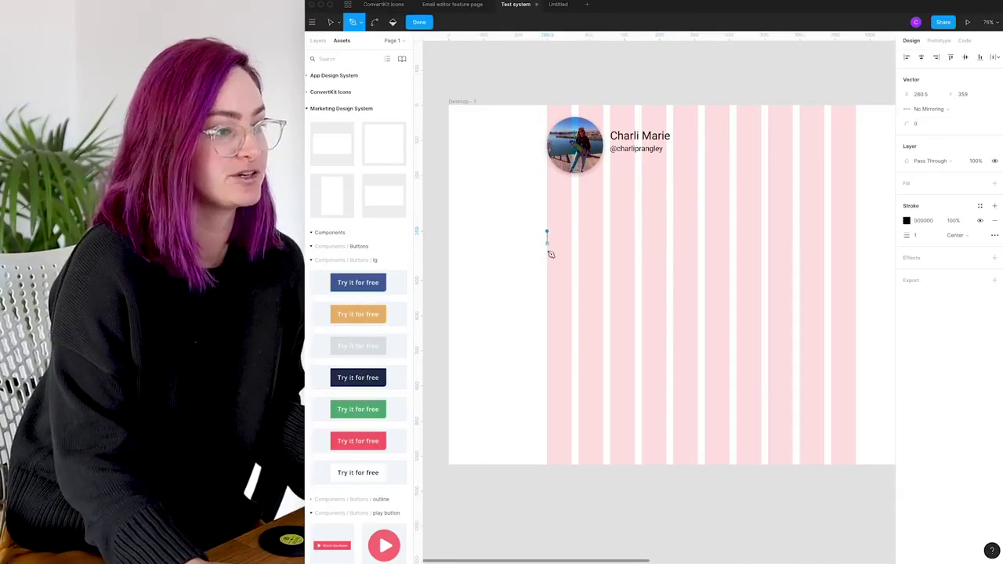
left_click(547, 265)
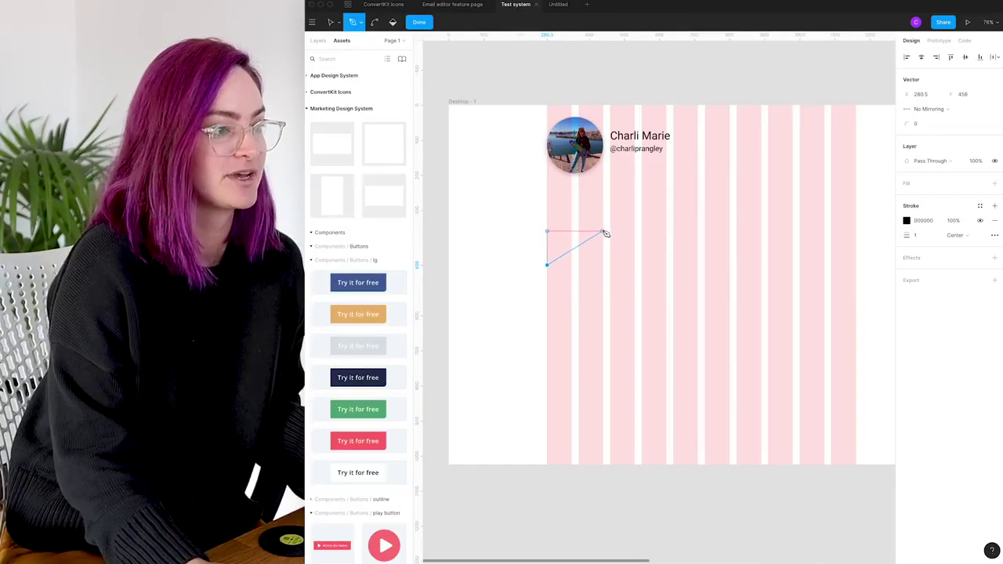
left_click(604, 232)
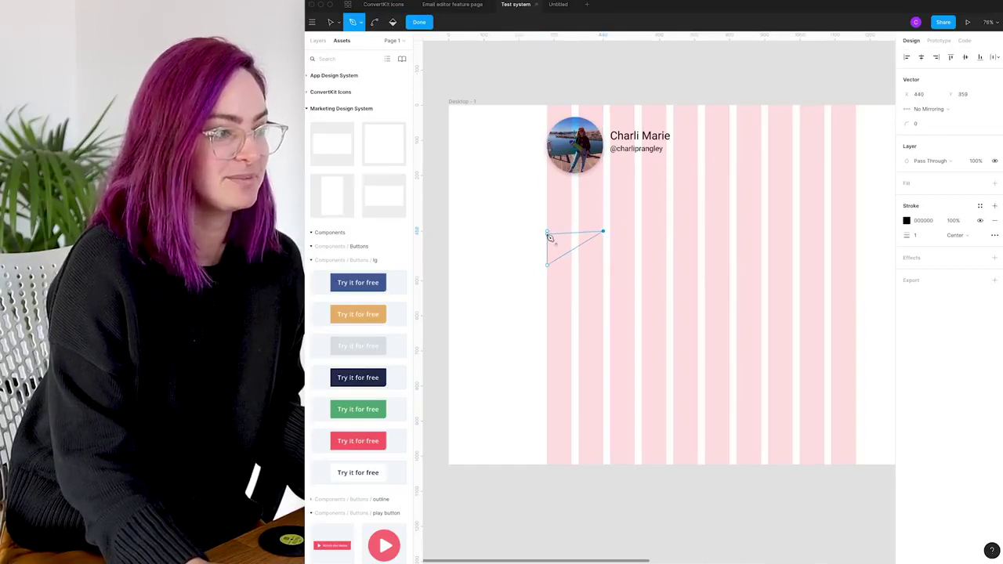
left_click(548, 232)
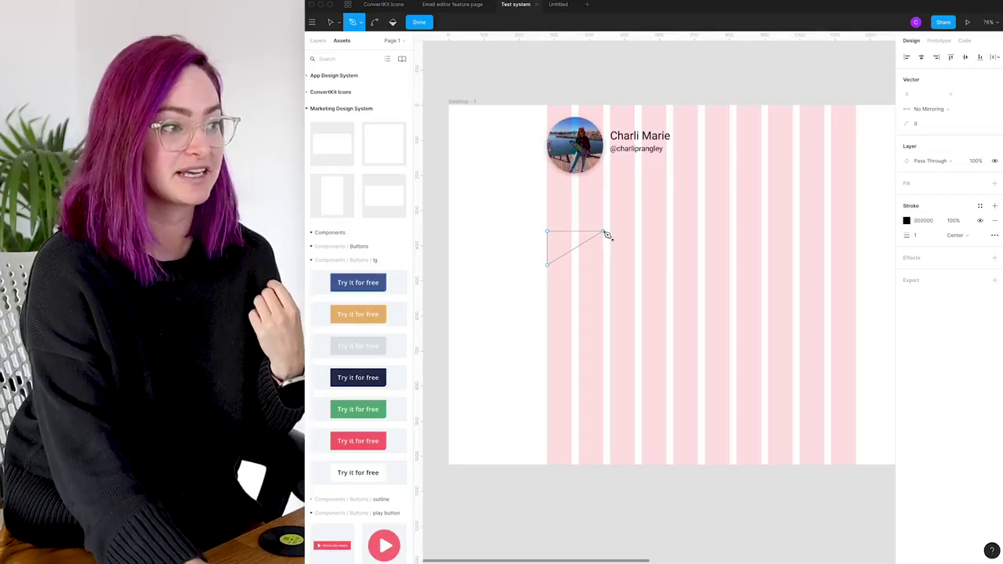
left_click(605, 233)
left_click(603, 209)
left_click(635, 209)
key("Escape")
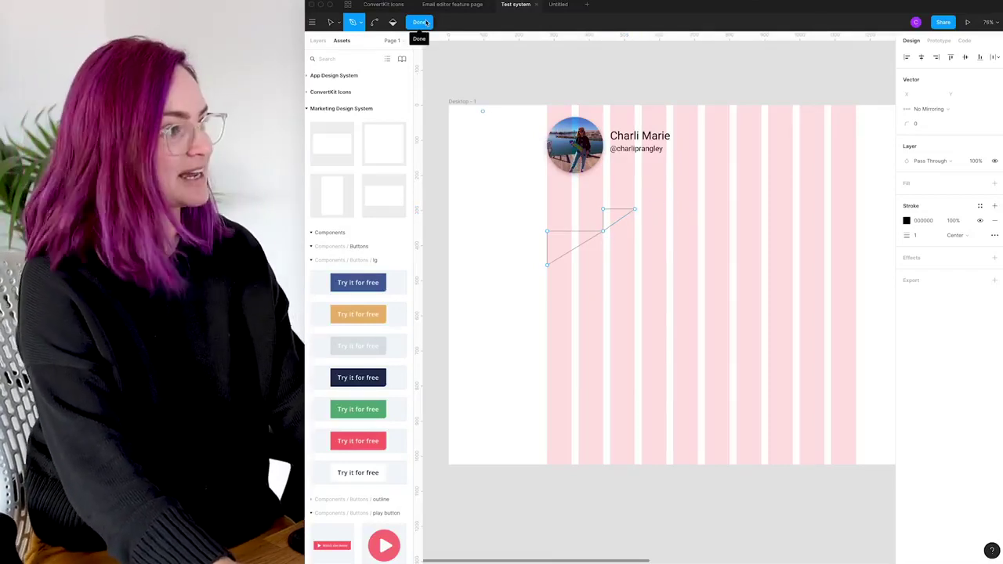
left_click(421, 22)
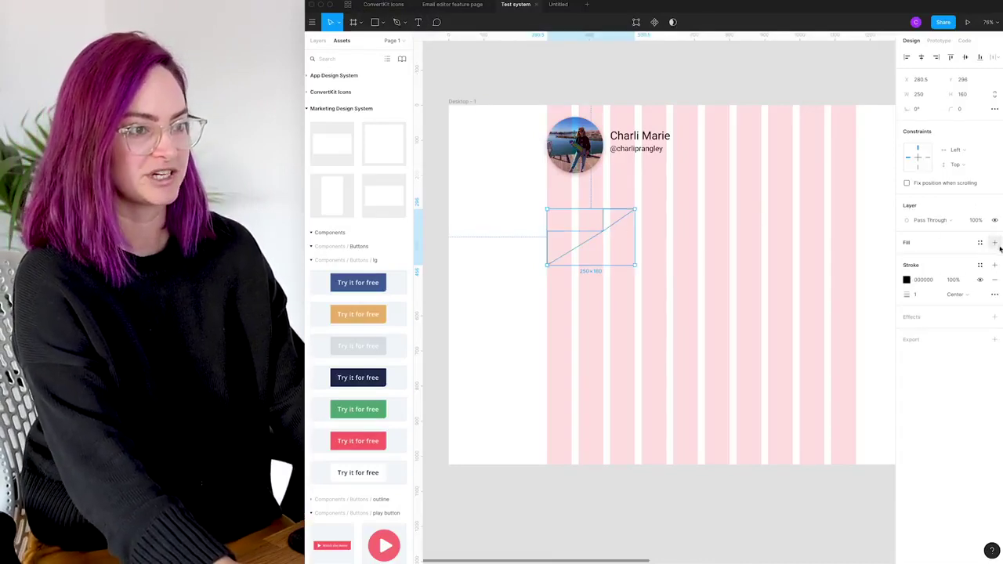
Fill the shape dark navy 212F4F and remove its outline
left_click(995, 243)
left_click(908, 257)
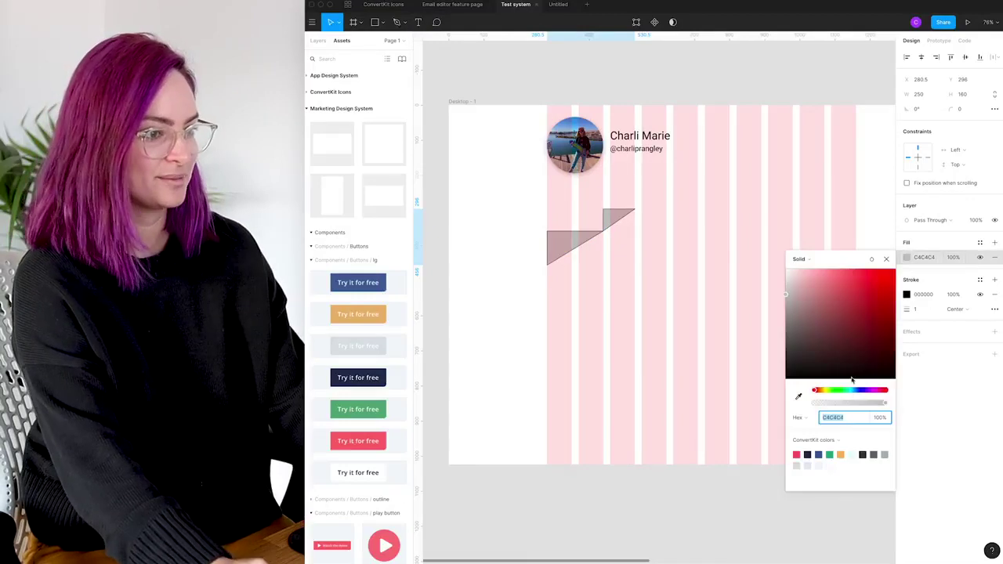
left_click(810, 454)
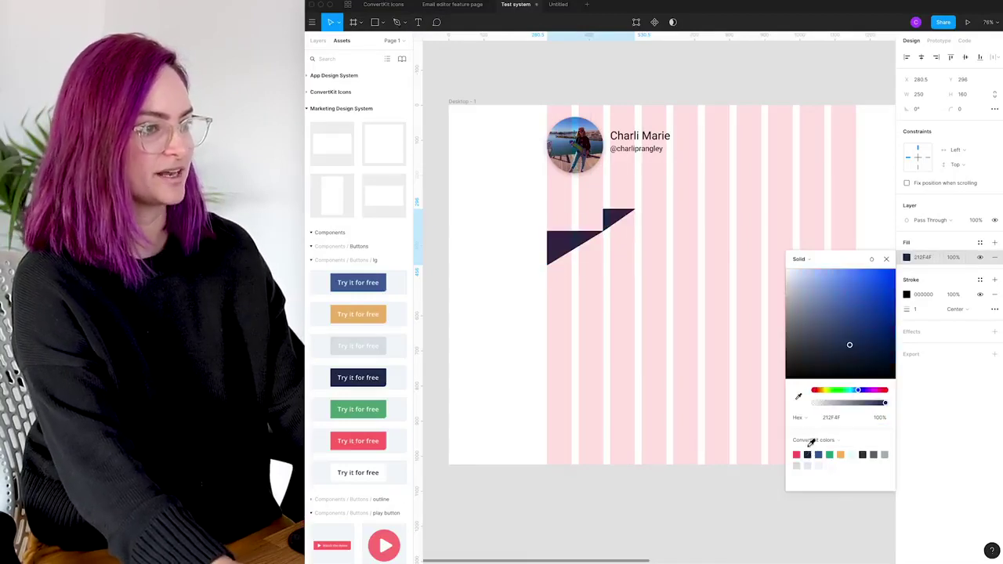
left_click(995, 294)
Nudge the logo's top-right corner point to refine its shape
double_click(615, 220)
scroll(616, 220, "up", 3)
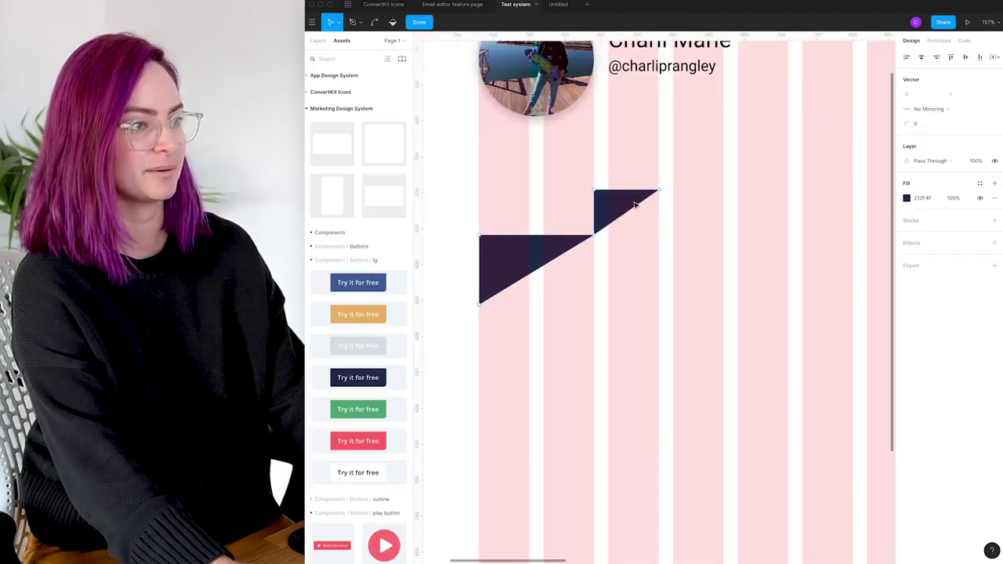
left_click(660, 193)
key("Left")
key("Left")
key("Left")
key("Left")
key("Left")
key("Left")
key("Left")
key("Left")
key("Left")
key("Left")
key("Left")
key("Left")
key("Left")
key("Left")
key("Left")
key("Left")
key("shift+Right")
key("shift+Right")
key("shift+Right")
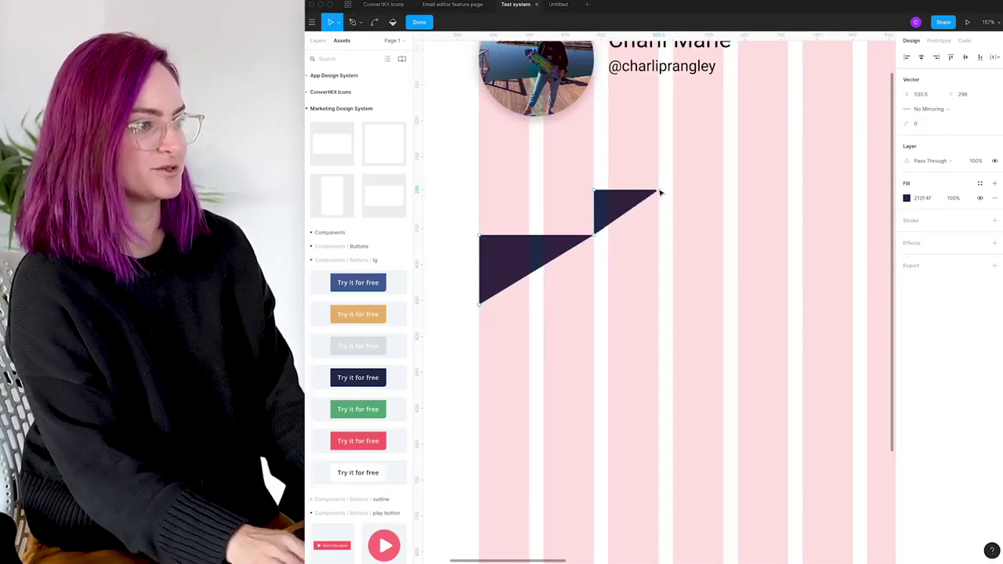
key("Escape")
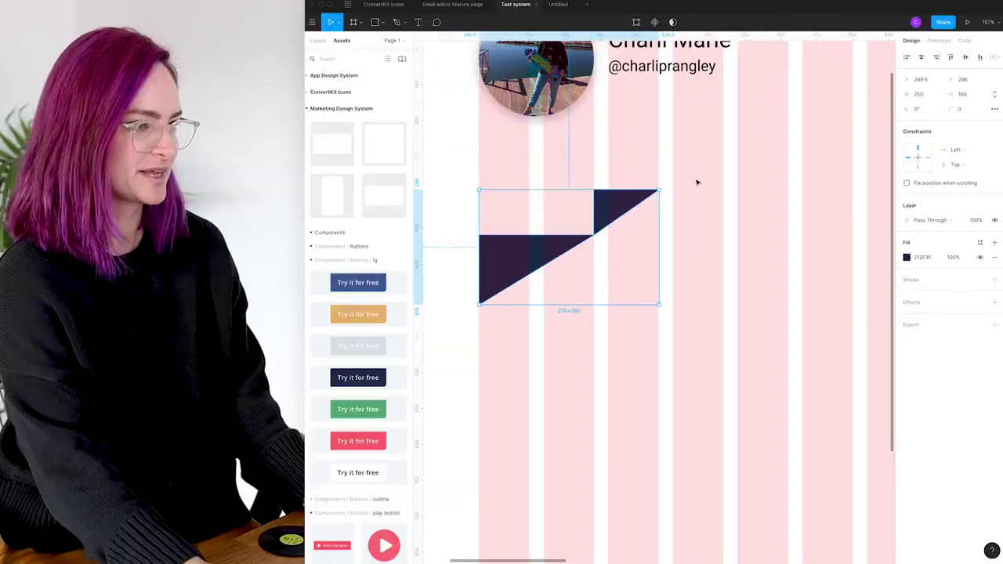
key("Escape")
left_click(620, 201)
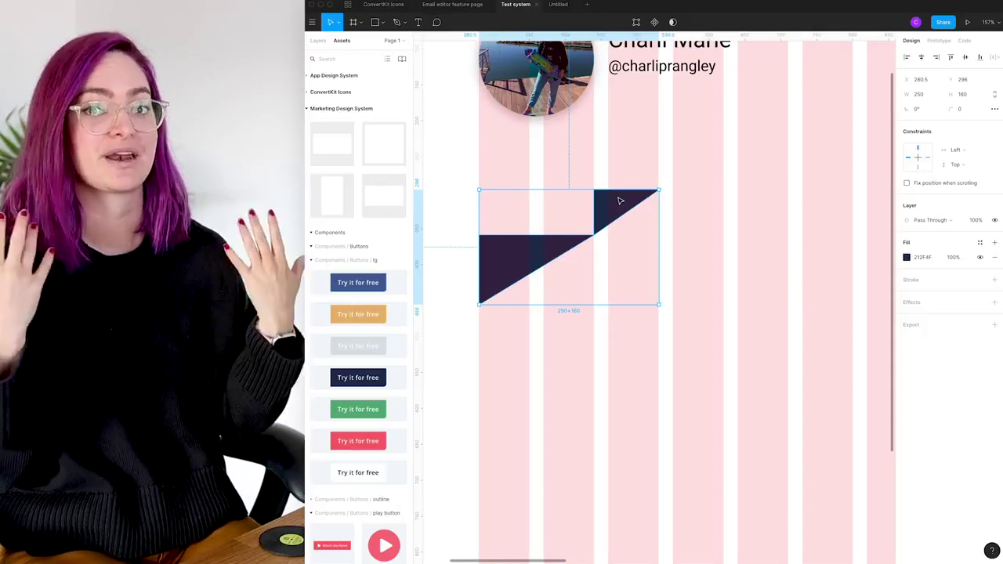
left_click(316, 41)
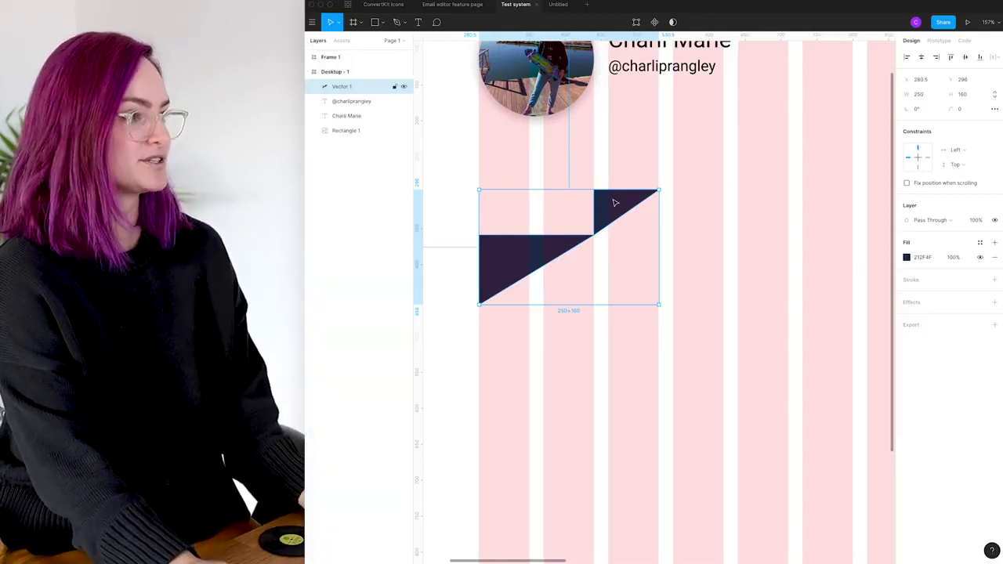
Rename the navy vector layer to 'logo' and turn it into a component
double_click(338, 87)
type("logo")
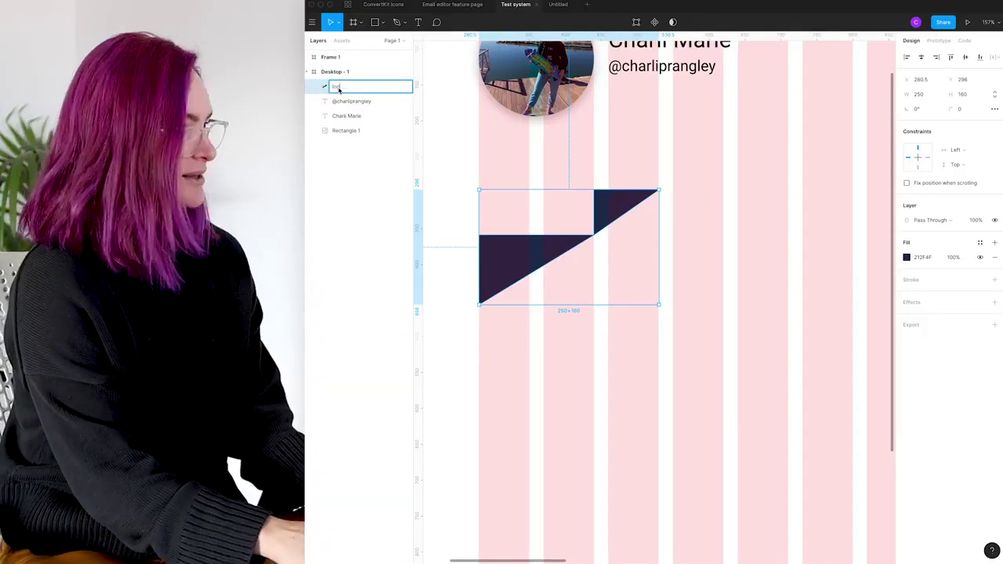
key("Return")
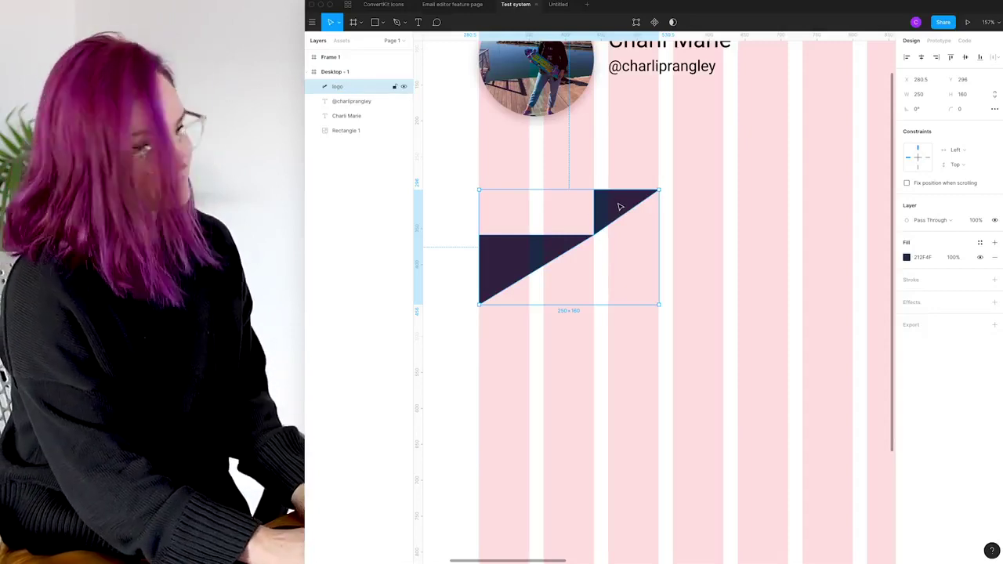
right_click(618, 206)
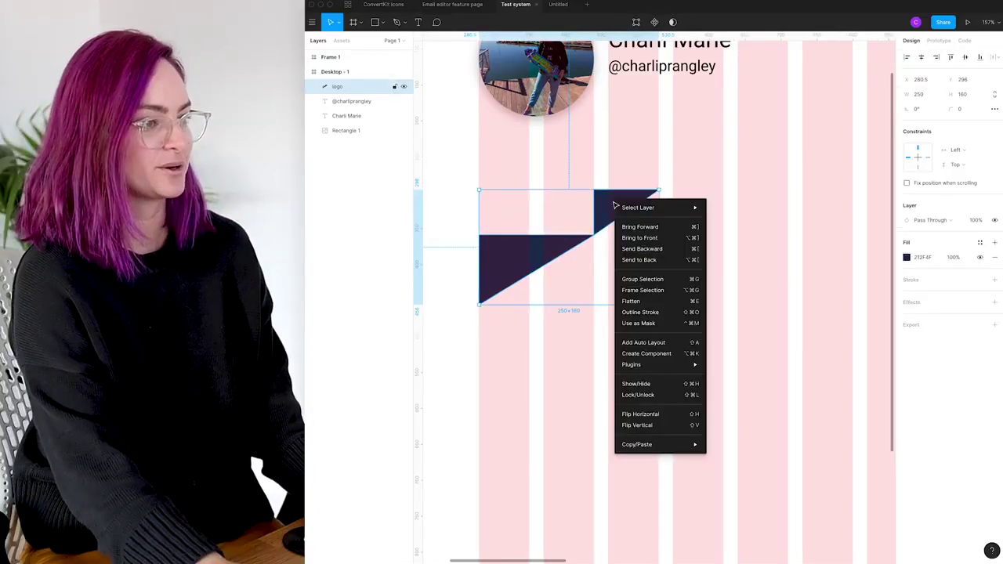
left_click(647, 353)
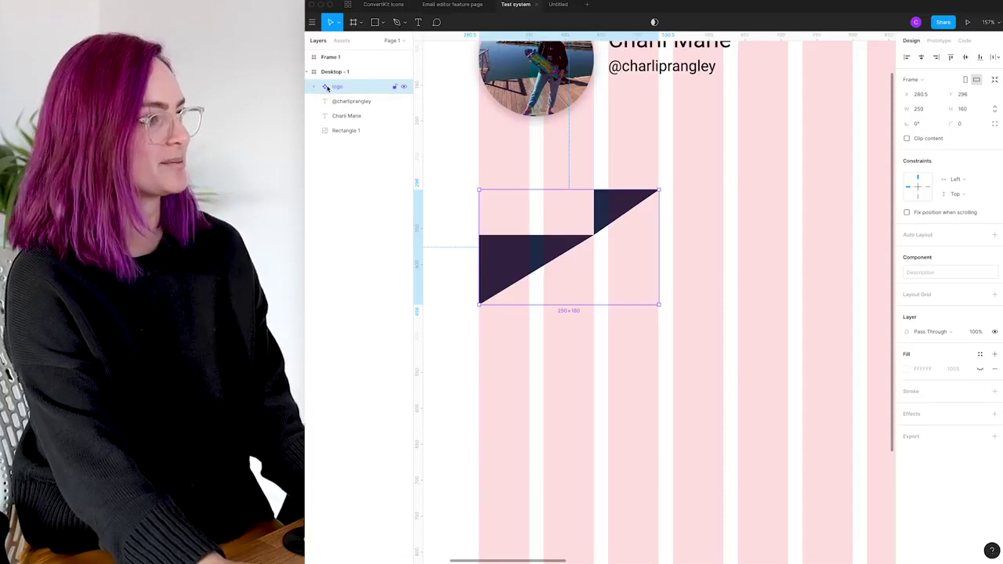
Place a copy of the logo component to the right of the original
left_click(686, 159)
left_click_drag(510, 256, 704, 241, "alt")
left_click(737, 204)
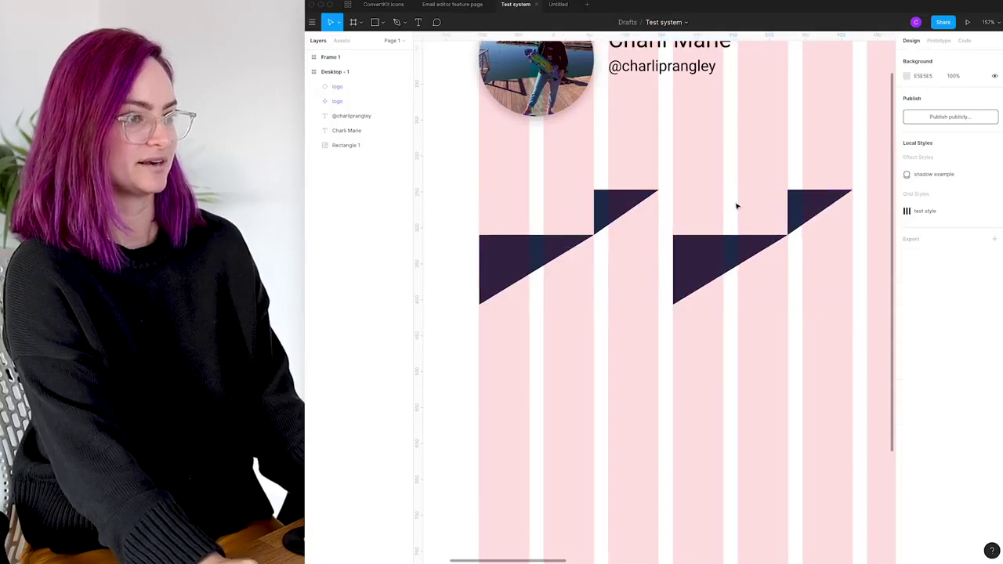
Pull the lower triangle's two left points inward to narrow the logo shape
double_click(591, 218)
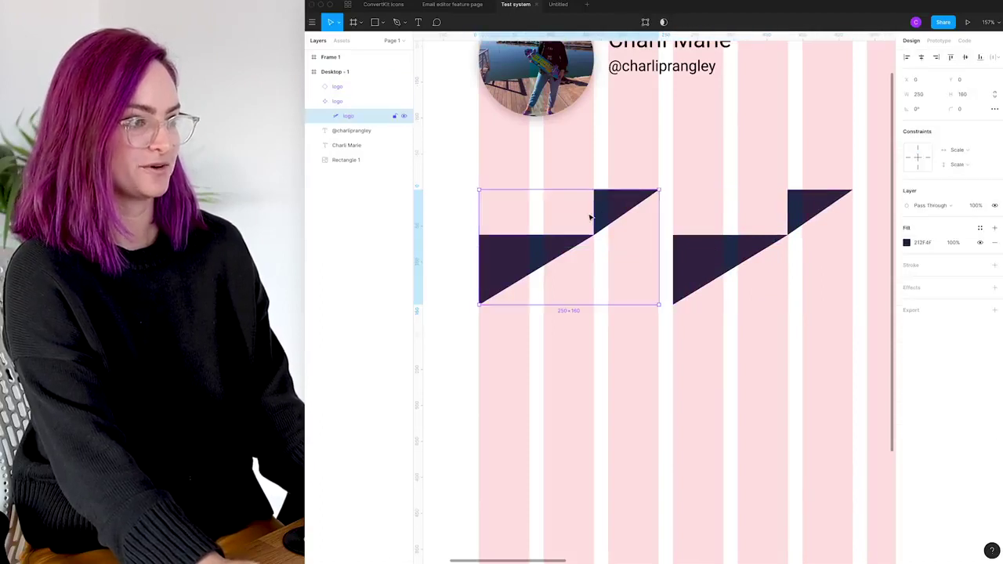
double_click(506, 261)
left_click(480, 236)
left_click(480, 305, "shift")
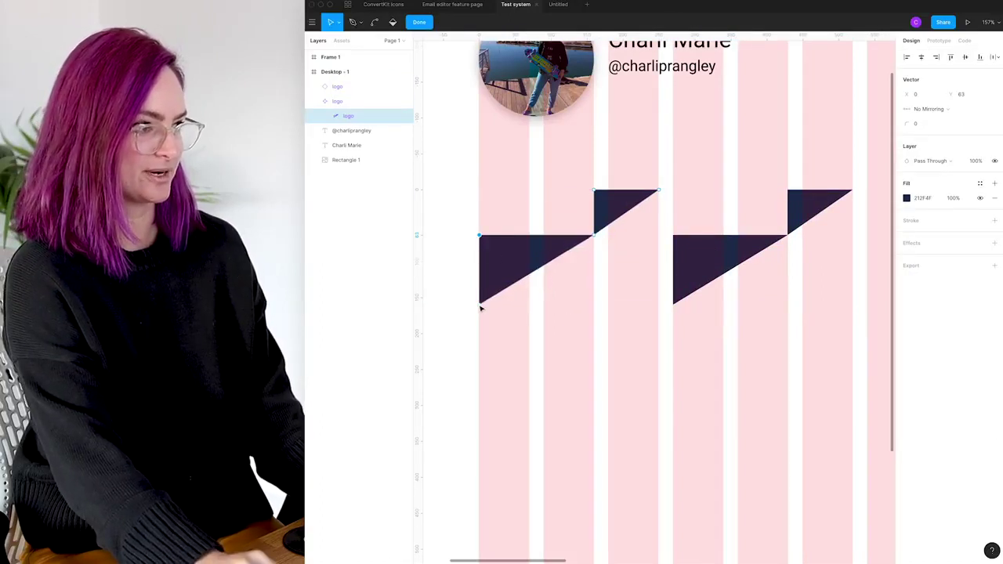
key("shift+Right")
key("shift+Right")
key("shift+Right")
key("shift+Right")
key("shift+Right")
key("shift+Right")
key("shift+Right")
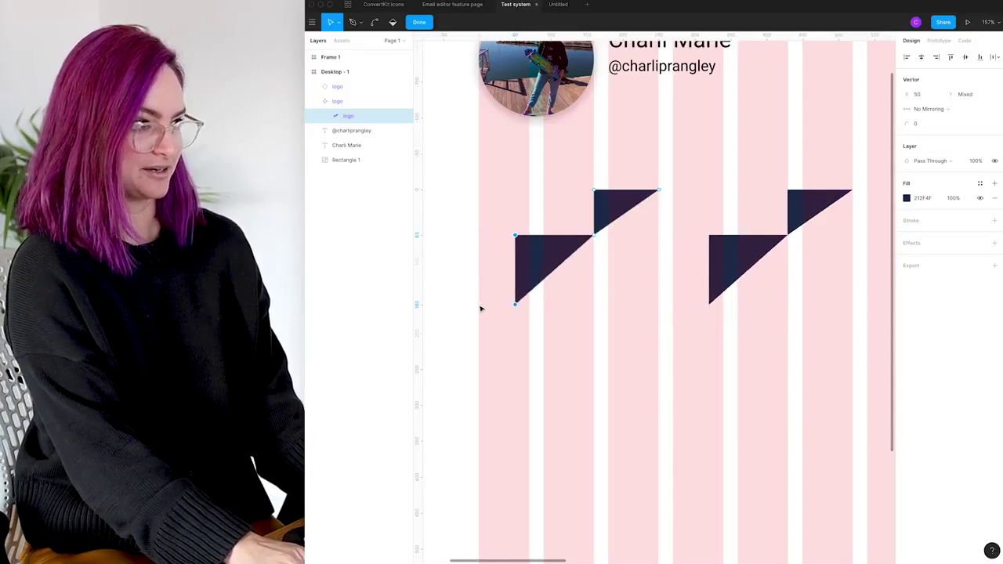
key("shift+Left")
key("shift+Left")
key("shift+Left")
key("shift+Left")
key("shift+Left")
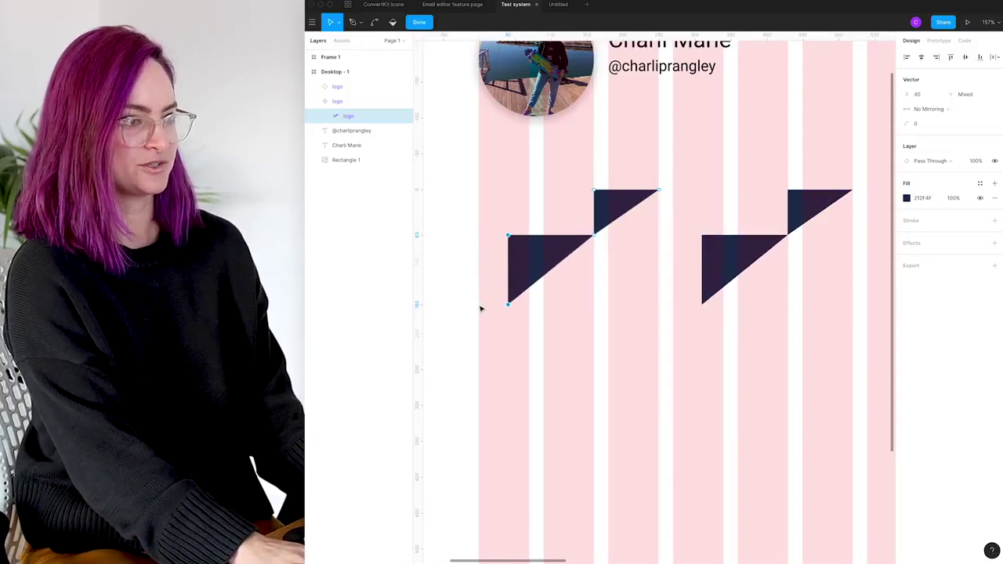
key("shift+Right")
key("shift+Right")
key("shift+Right")
key("shift+Right")
key("shift+Left")
key("shift+Left")
key("shift+Left")
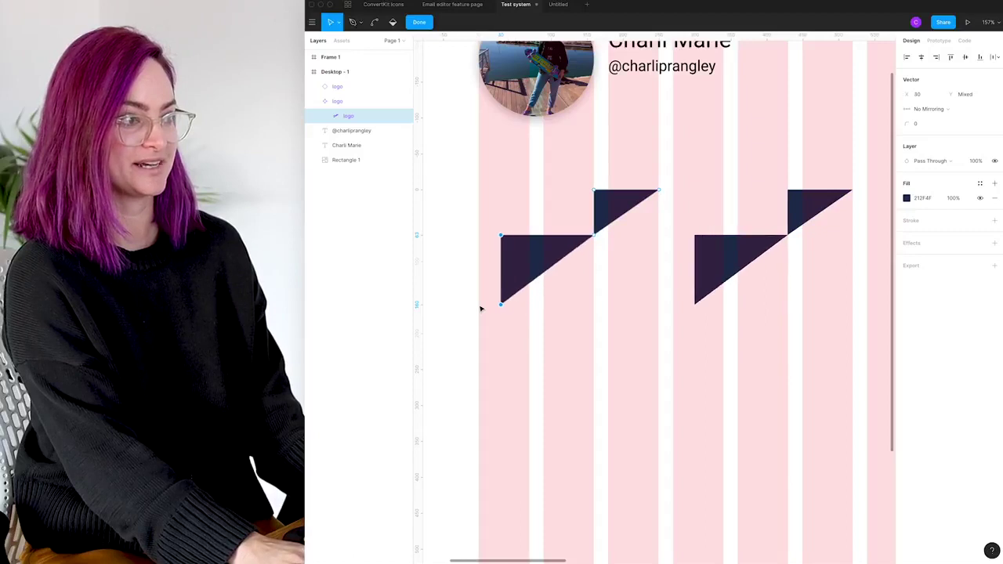
left_click(731, 179)
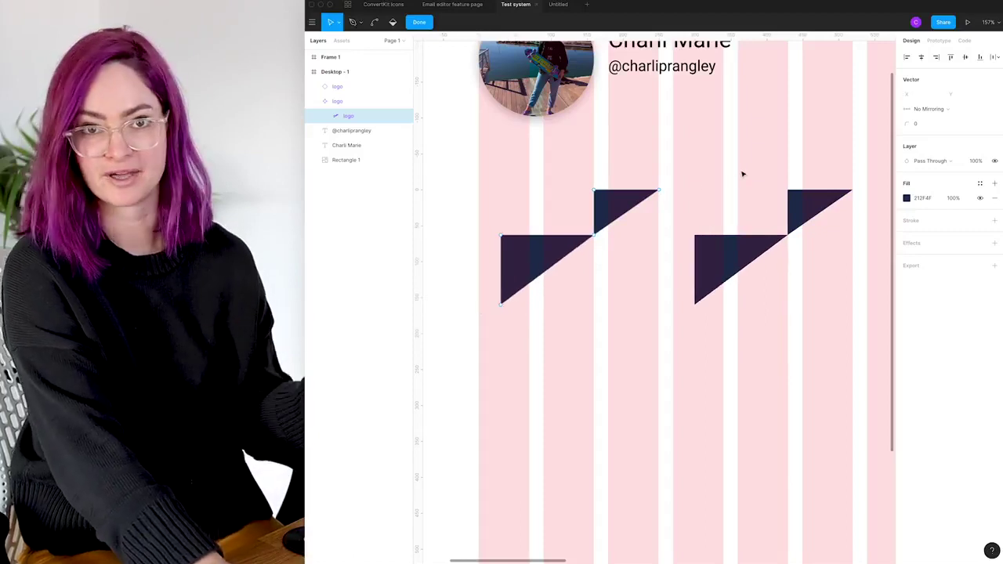
left_click(682, 153)
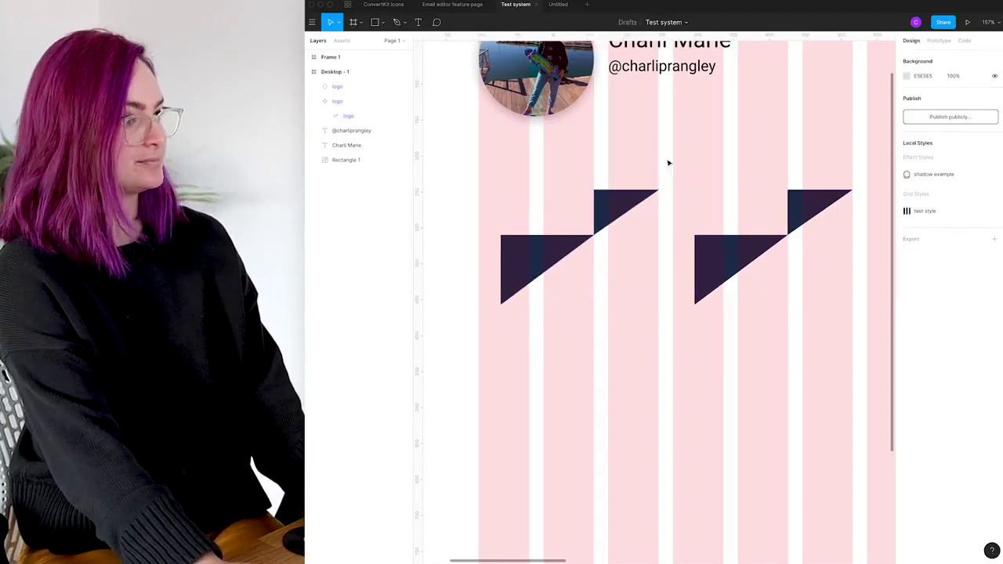
key("alt+2")
scroll(354, 306, "down", 3)
Place the blue lg 'Try it for free' button from Marketing Design System below the logos
scroll(354, 312, "down", 5)
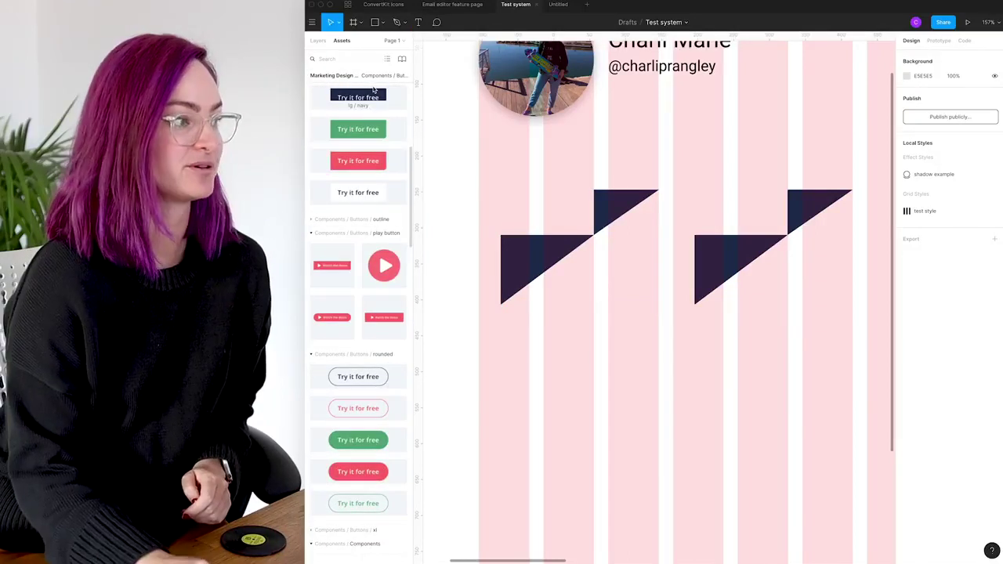
scroll(345, 137, "up", 8)
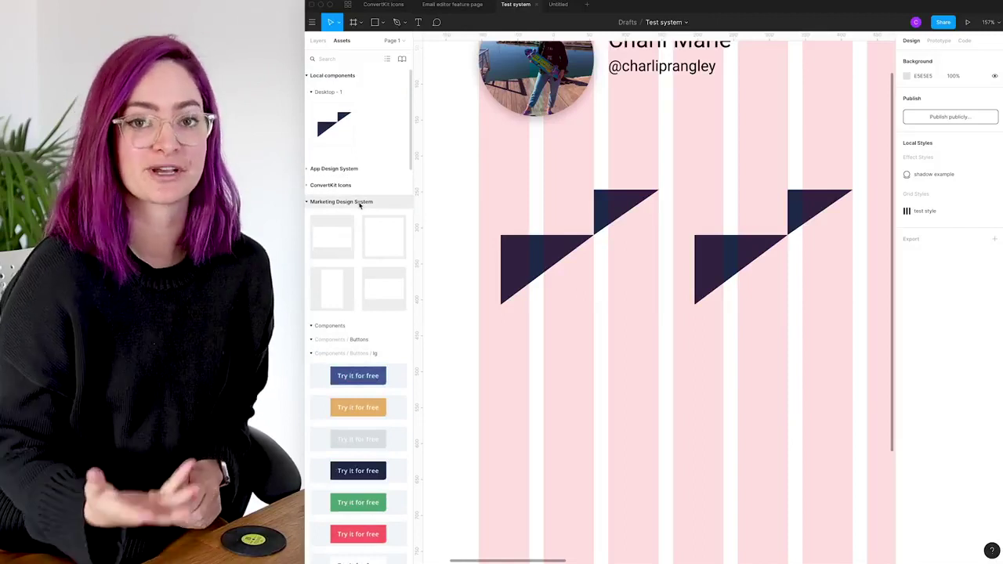
scroll(364, 216, "down", 3)
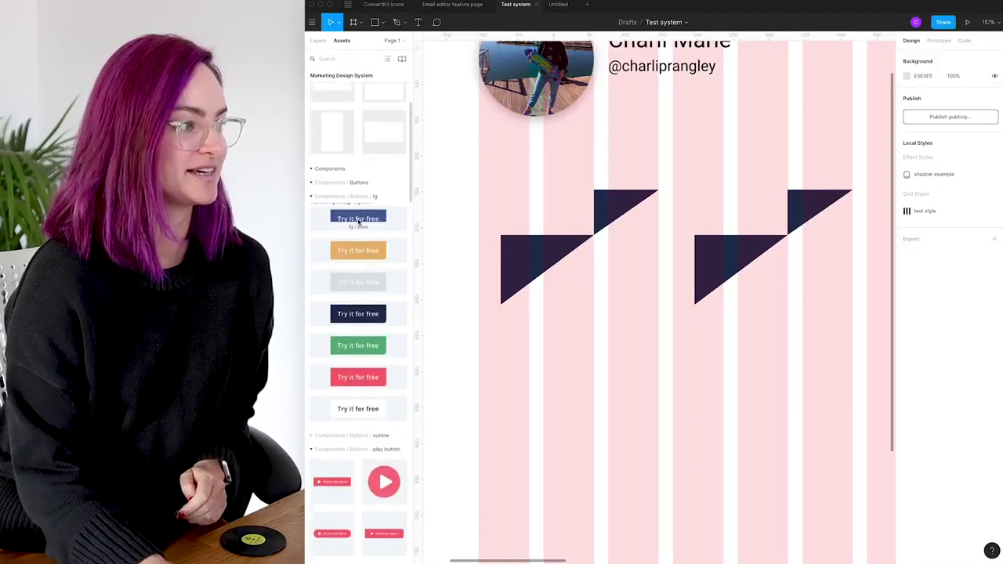
left_click_drag(427, 250, 539, 404)
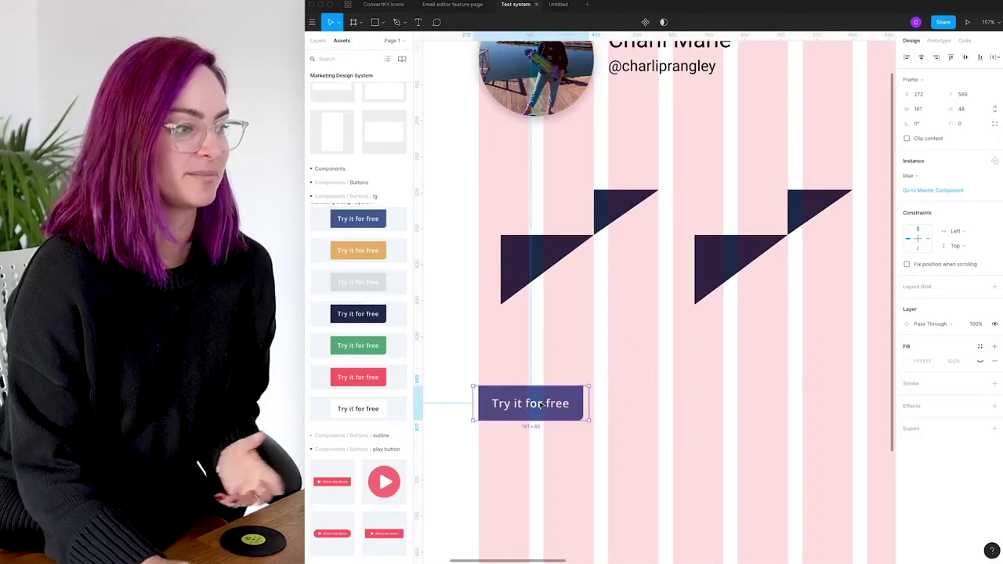
left_click(578, 316)
scroll(361, 329, "down", 1)
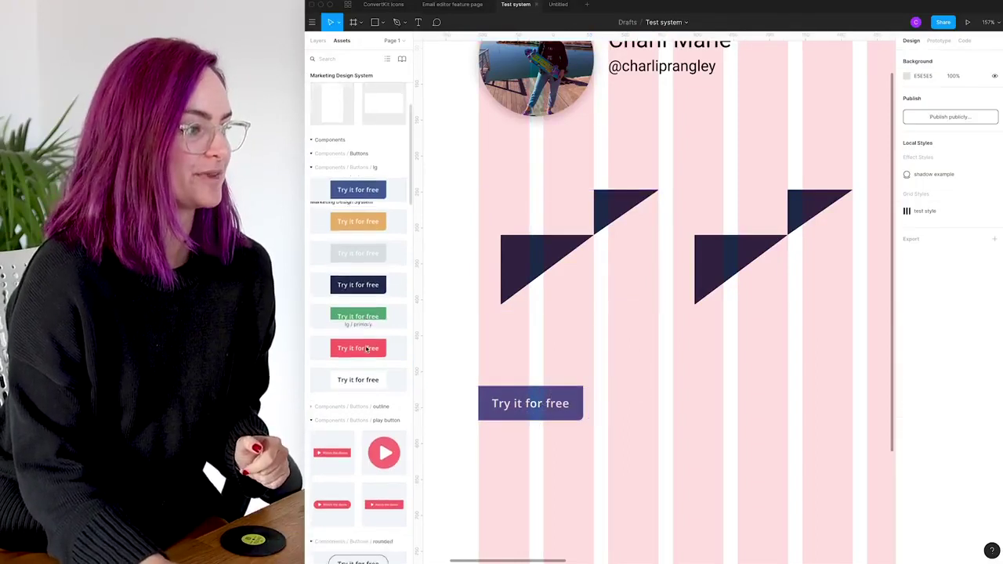
scroll(367, 350, "down", 5)
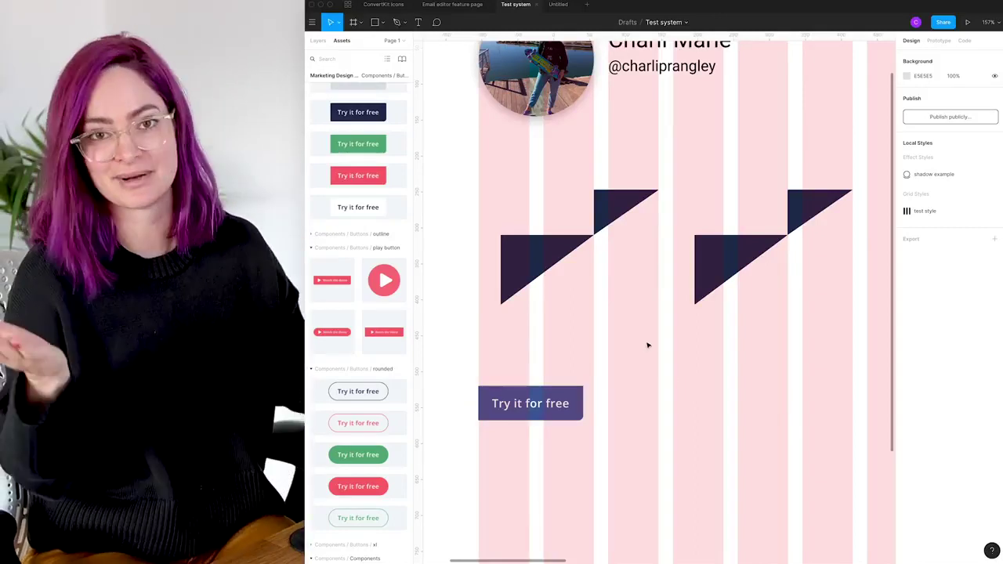
Add an icon point - h5 instance under the button at X 280, Y 730
left_click(607, 291)
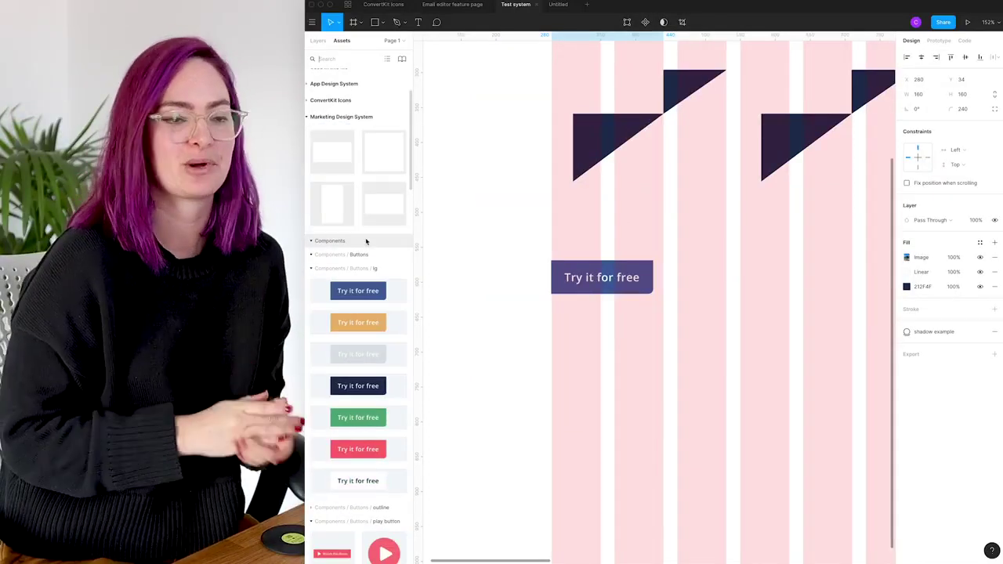
scroll(366, 329, "down", 5)
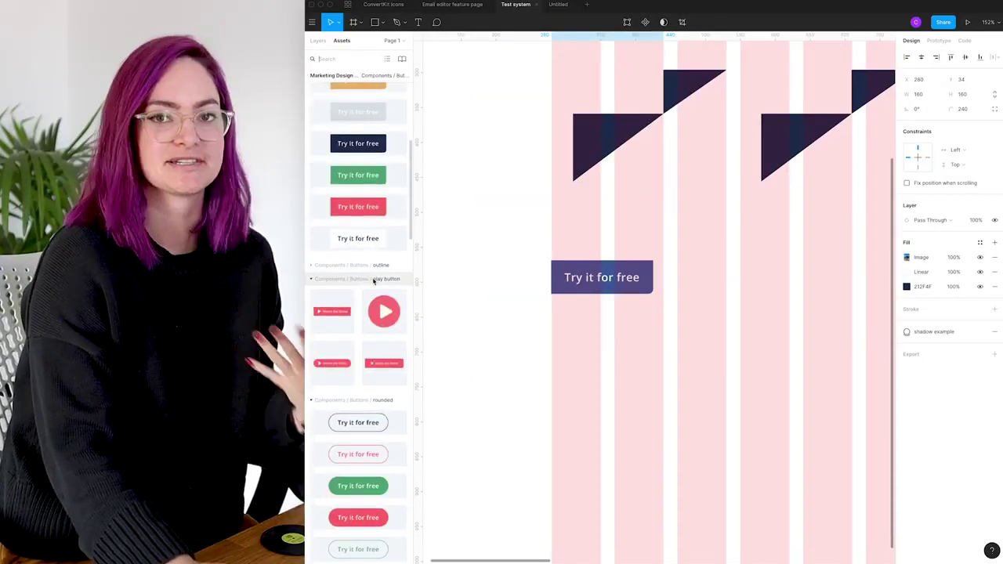
scroll(365, 314, "down", 5)
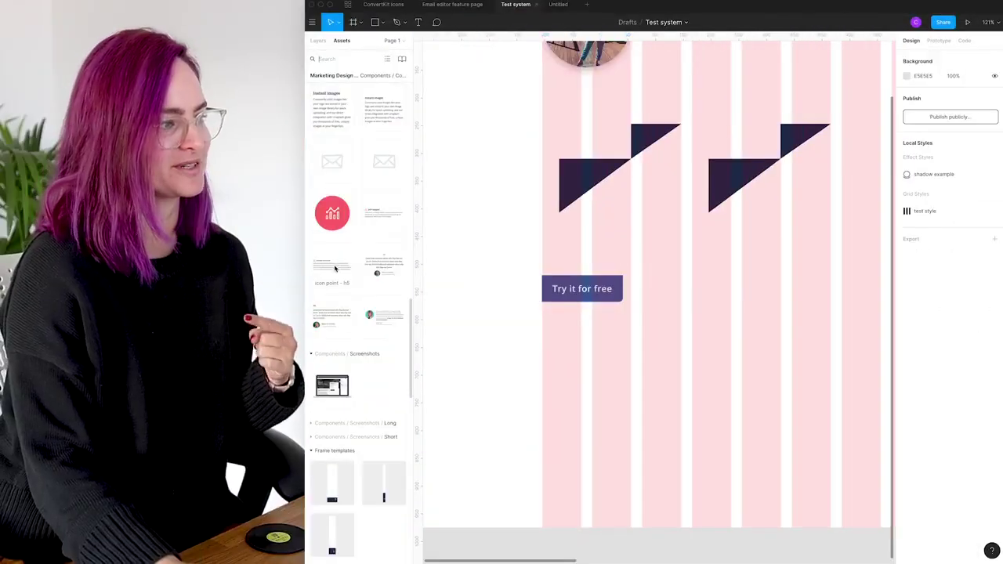
left_click_drag(329, 267, 732, 342)
left_click_drag(692, 374, 627, 411)
Narrow the icon point block to 430 wide so its paragraph rewraps
scroll(627, 411, "down", 5)
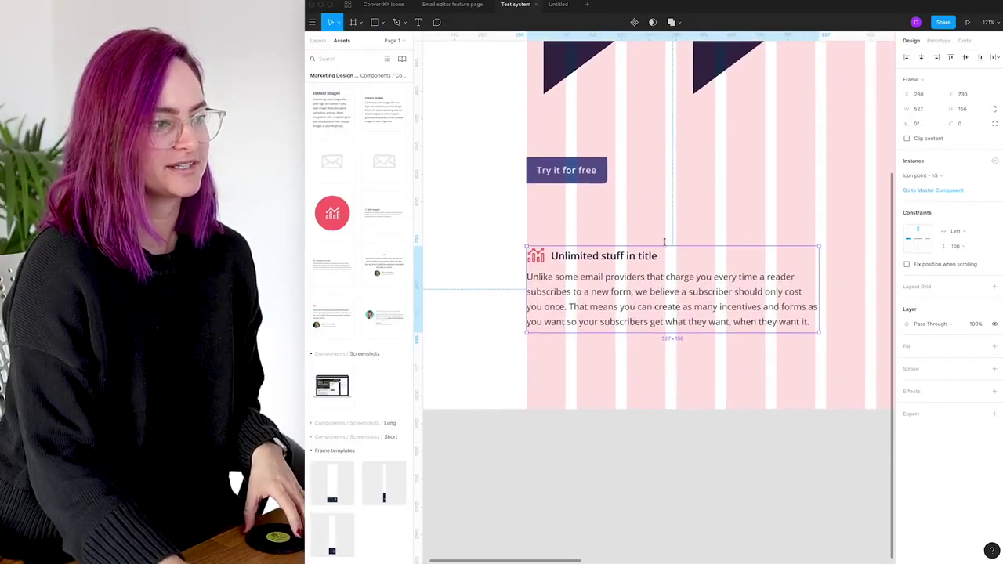
left_click_drag(819, 287, 767, 276)
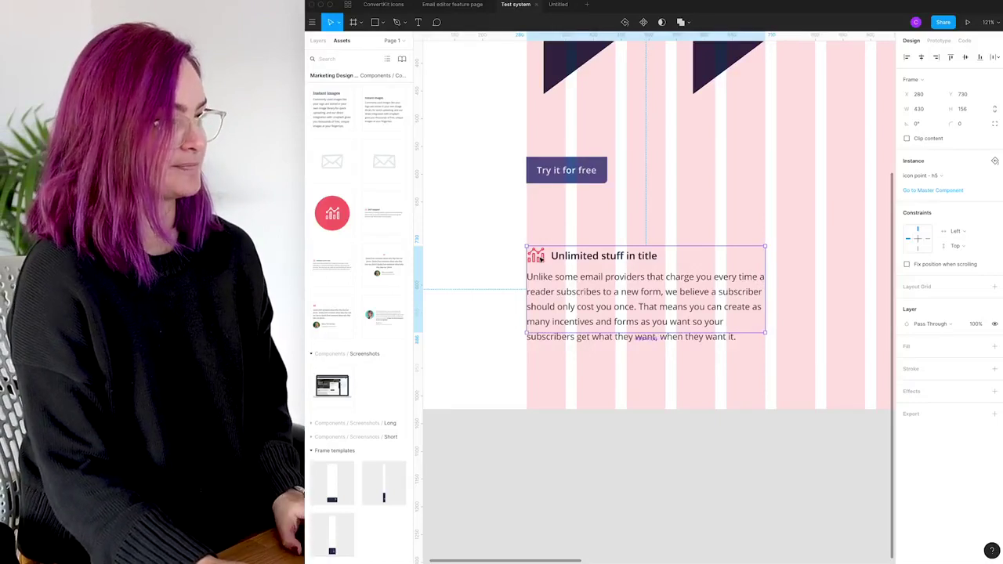
right_click(581, 262)
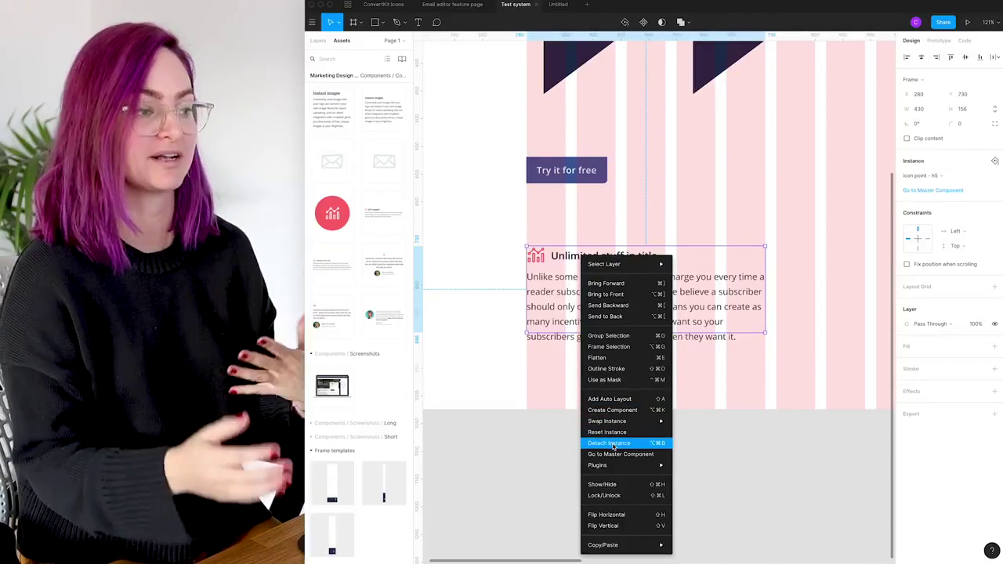
Detach the icon point - h5 instance and select its analytics icon in the layer list
left_click(613, 443)
scroll(582, 188, "up", 5)
left_click(702, 247)
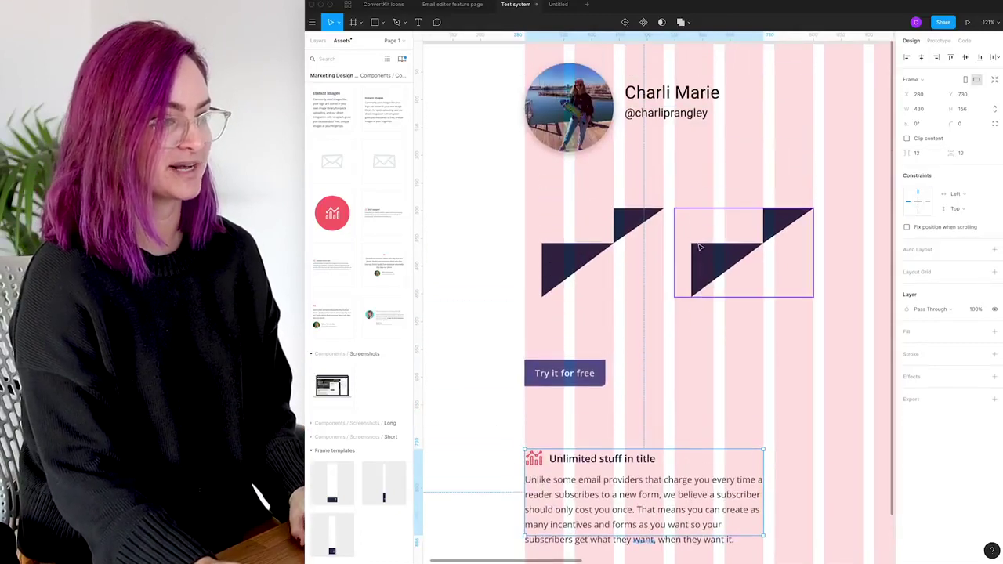
left_click(317, 41)
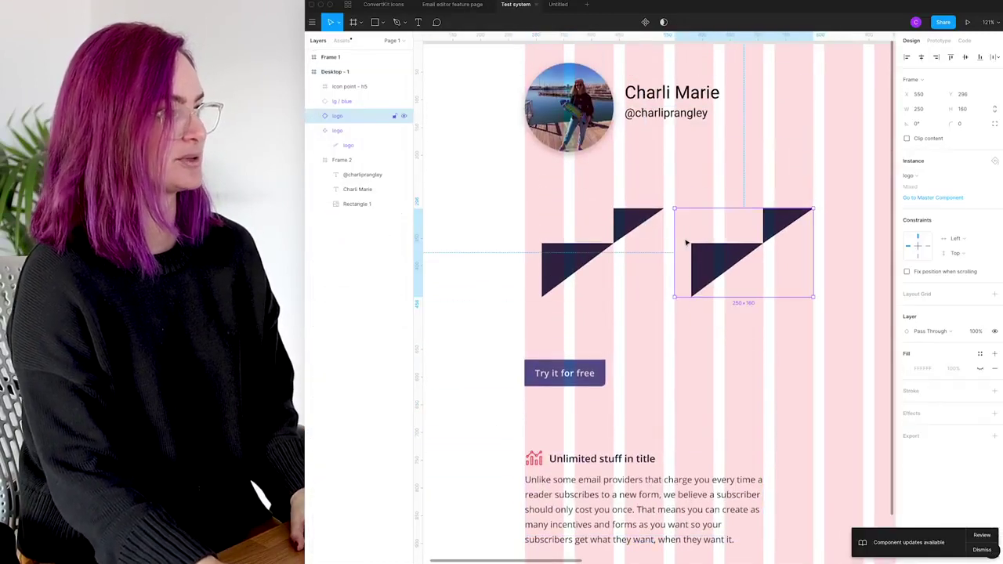
left_click(627, 216)
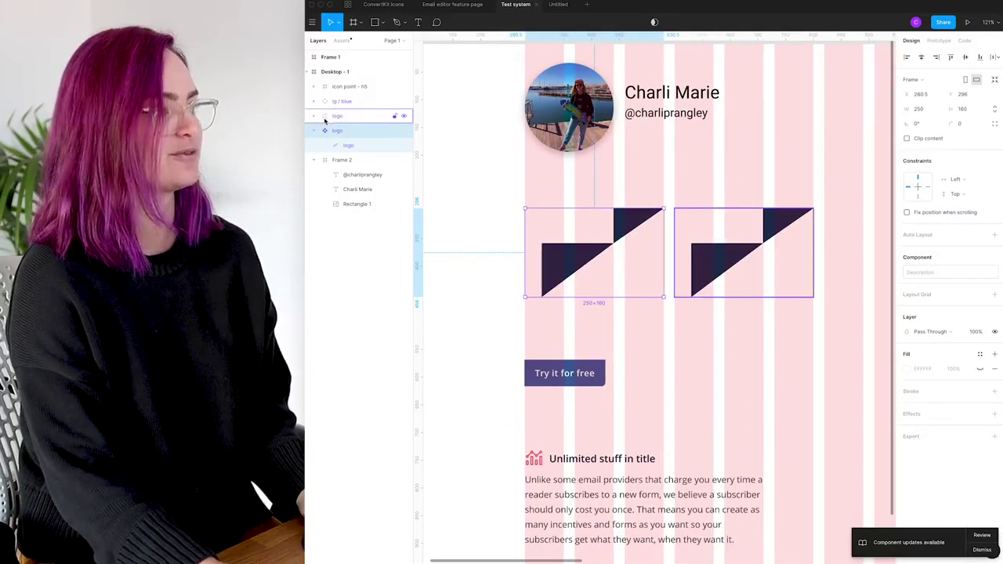
scroll(565, 347, "down", 3)
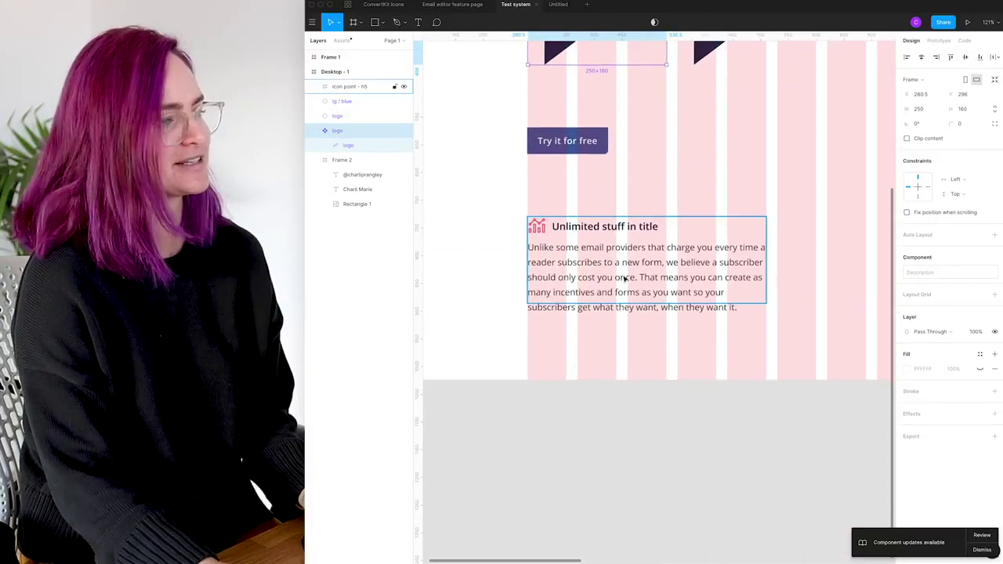
left_click(625, 278)
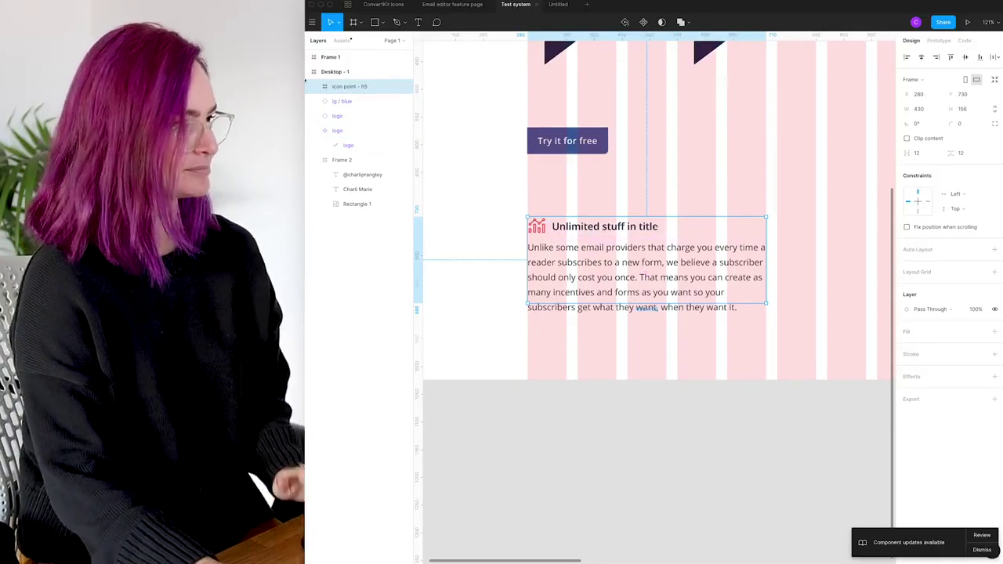
left_click(542, 234)
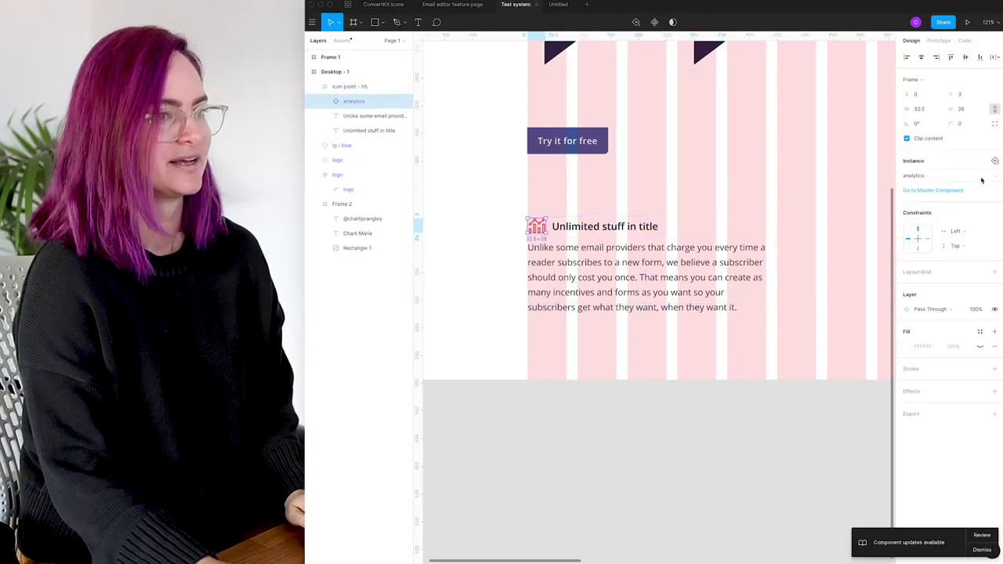
Set the analytics icon's constraints to Scale both ways and test by narrowing the frame
left_click(986, 234)
left_click(971, 273)
left_click(990, 246)
left_click(962, 289)
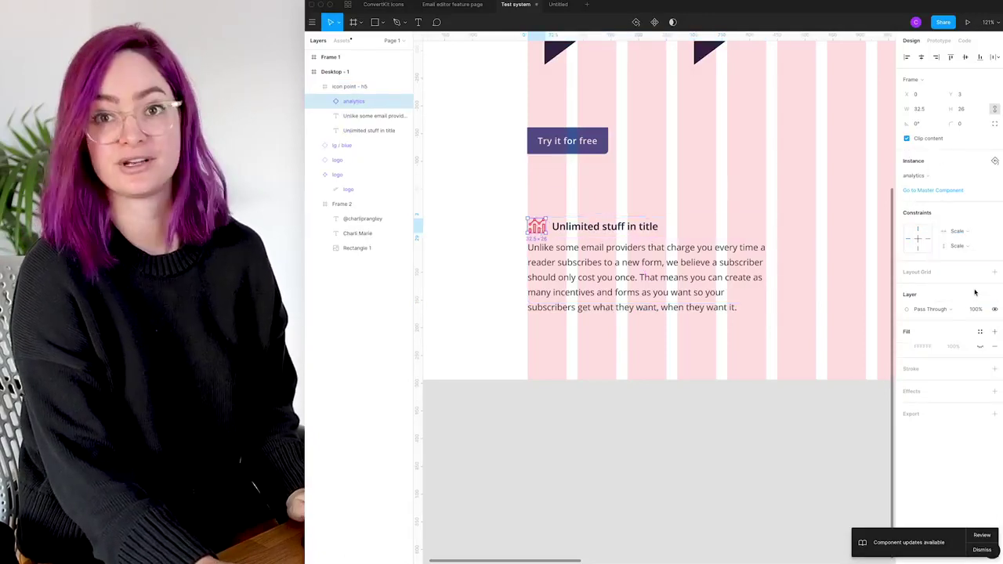
left_click(606, 229)
mouse_move(764, 238)
left_mouse_down()
mouse_move(649, 236)
mouse_move(760, 237)
left_mouse_up()
Pin the analytics icon to Left and Top, then resize the icon point frame to check
left_click(541, 229)
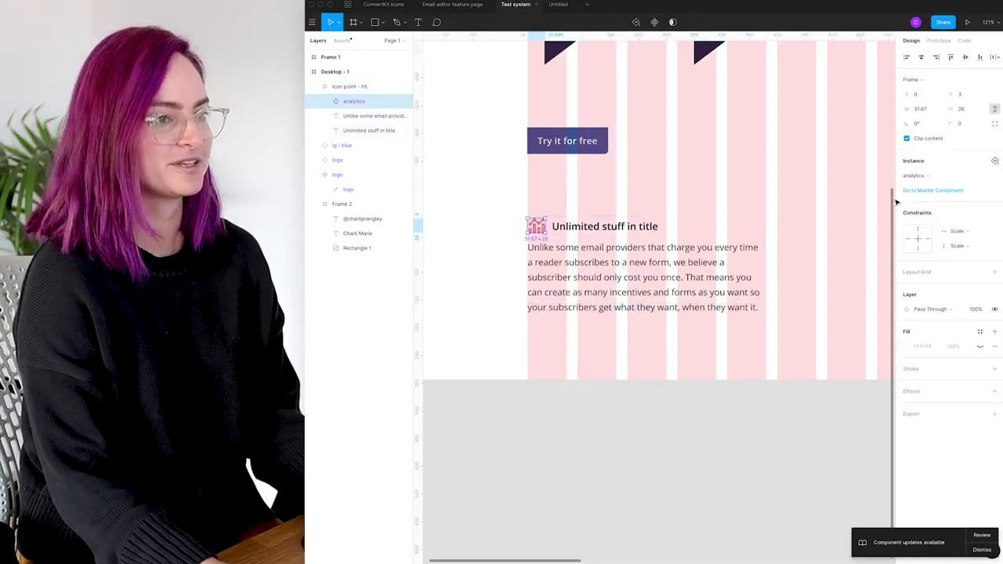
left_click(987, 236)
left_click(957, 188)
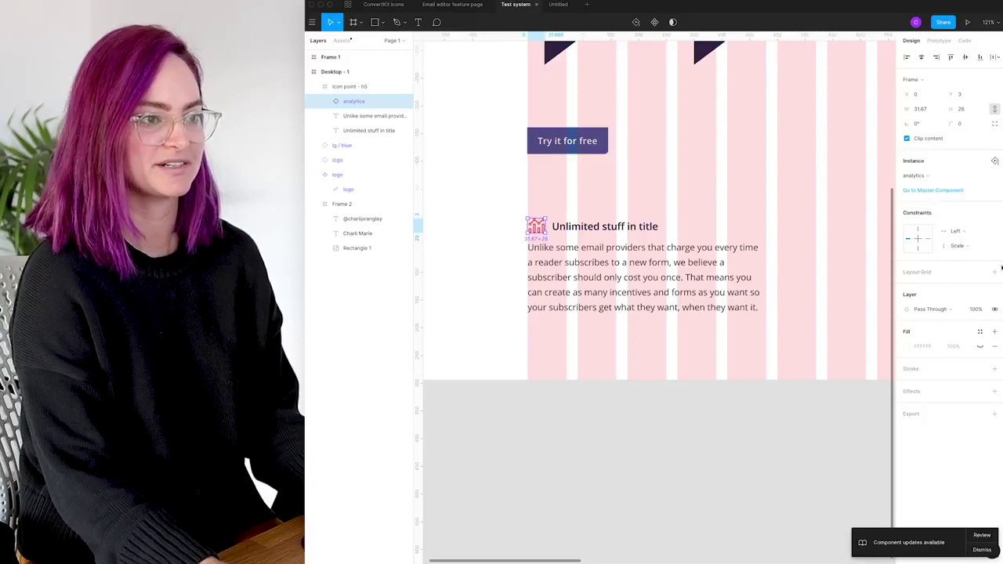
left_click(990, 247)
left_click(958, 198)
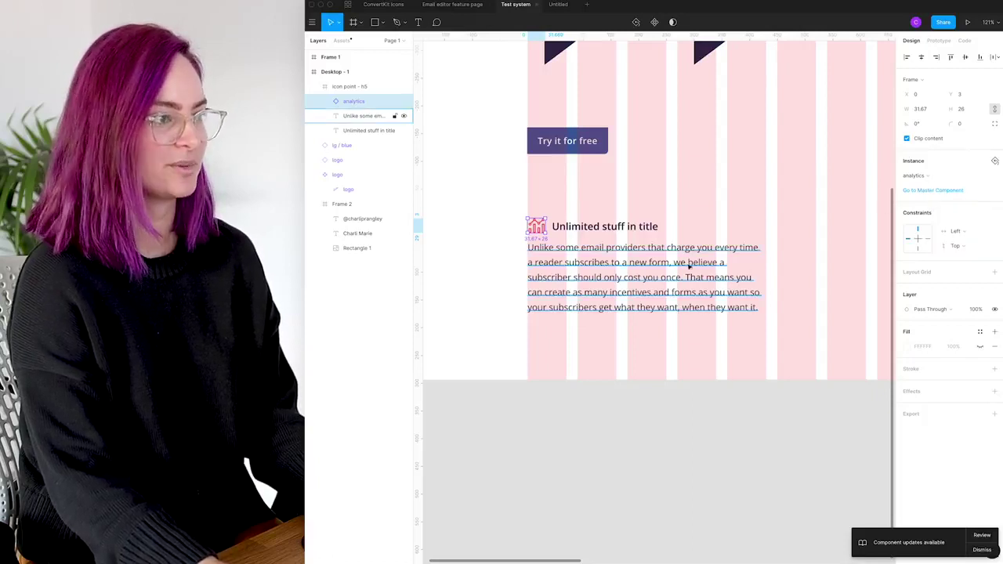
left_click(789, 220)
left_click(757, 251)
mouse_move(761, 246)
left_mouse_down()
mouse_move(676, 249)
mouse_move(769, 252)
left_mouse_up()
Check the text layers, test narrowing and heightening the icon point frame, then undo
left_click(698, 264)
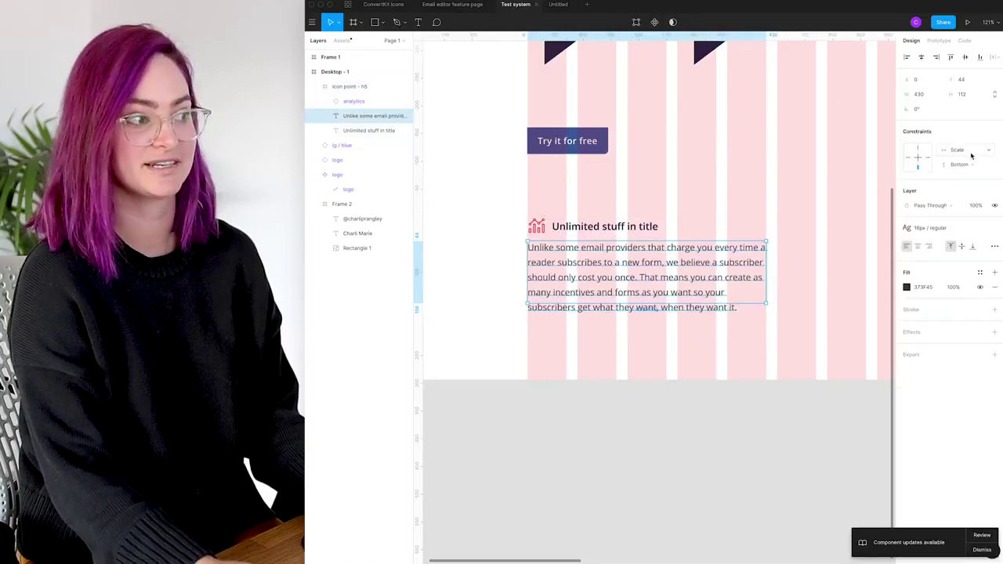
left_click(633, 230)
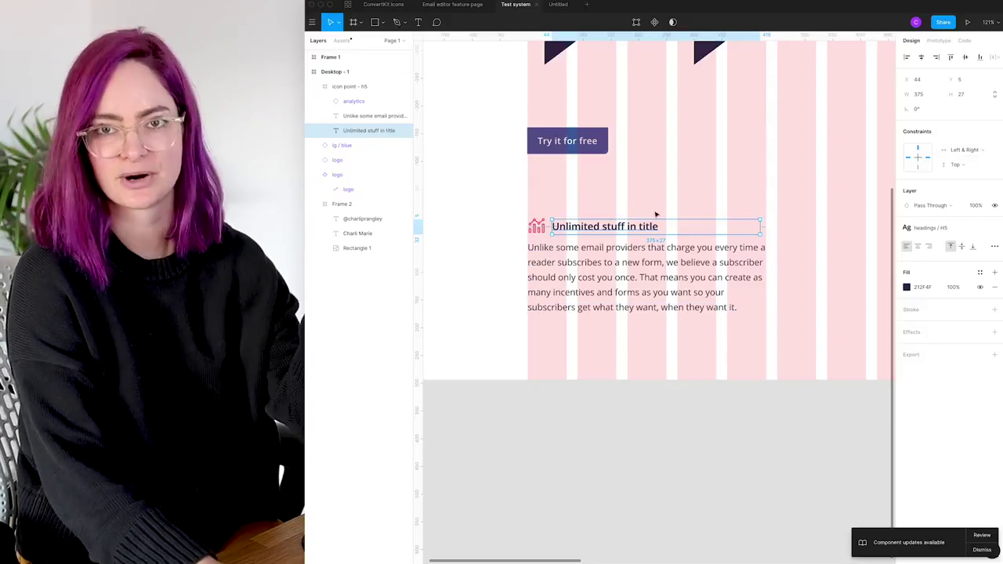
left_click(702, 263)
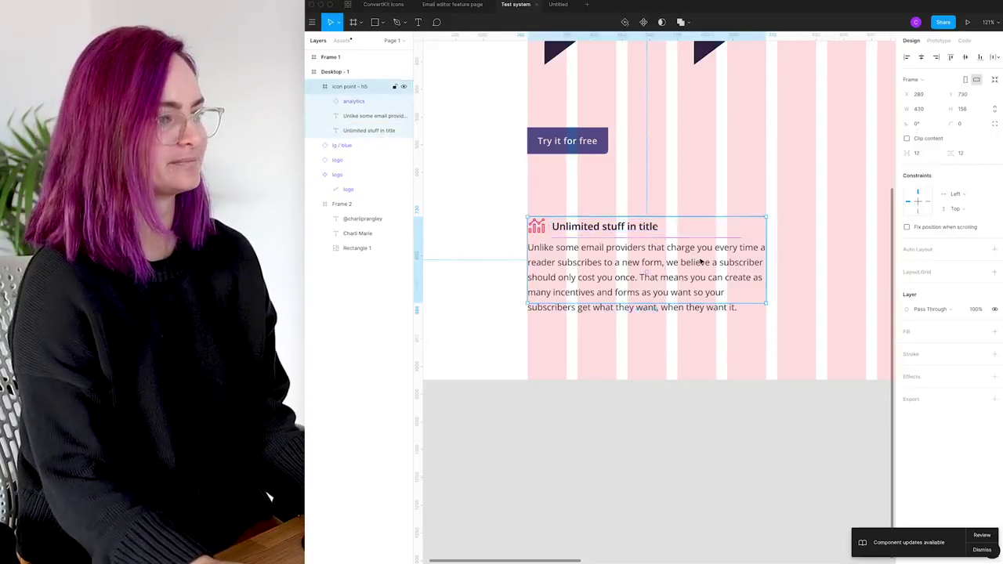
left_click_drag(769, 251, 635, 252)
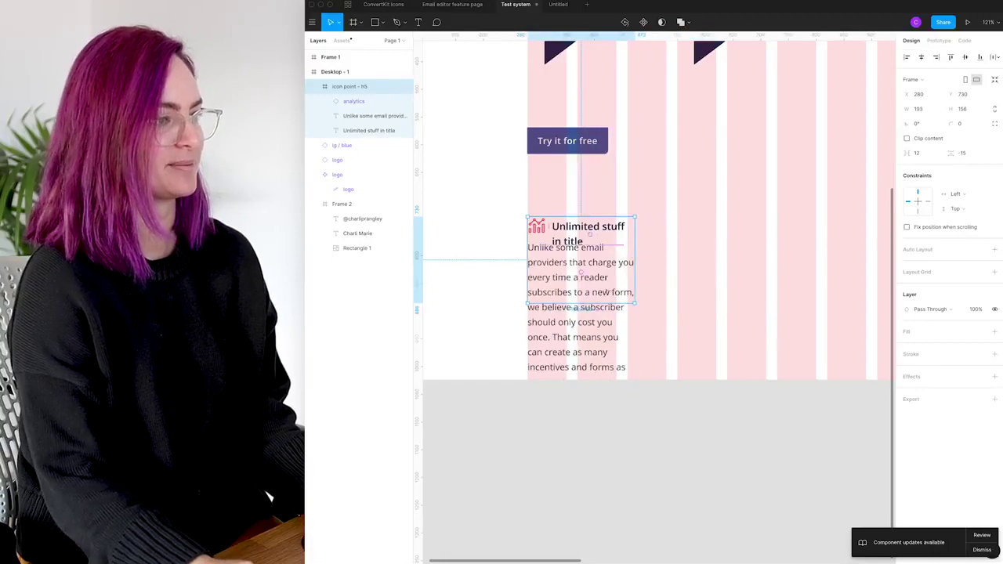
left_click_drag(592, 304, 592, 340)
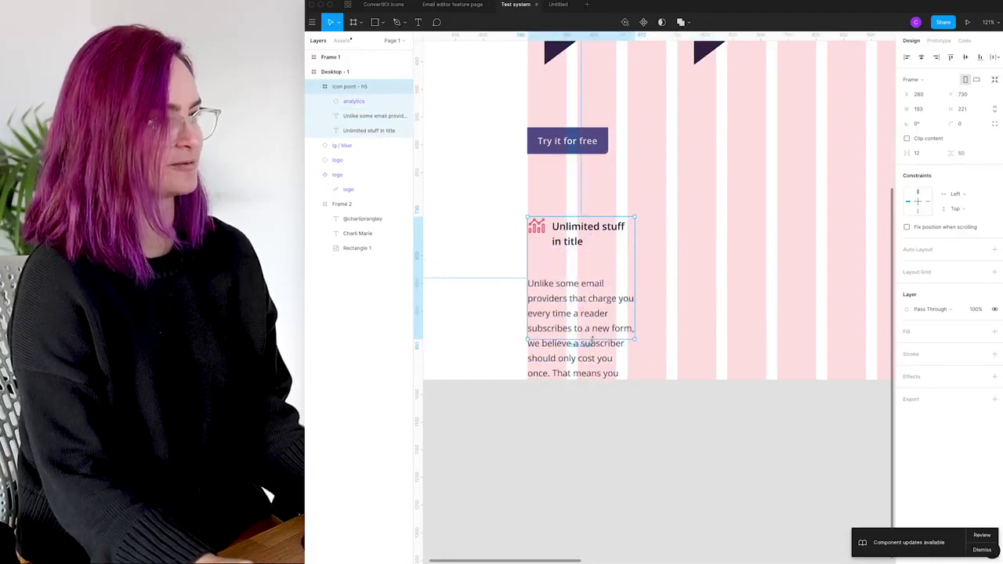
key("ctrl+z")
key("ctrl+z")
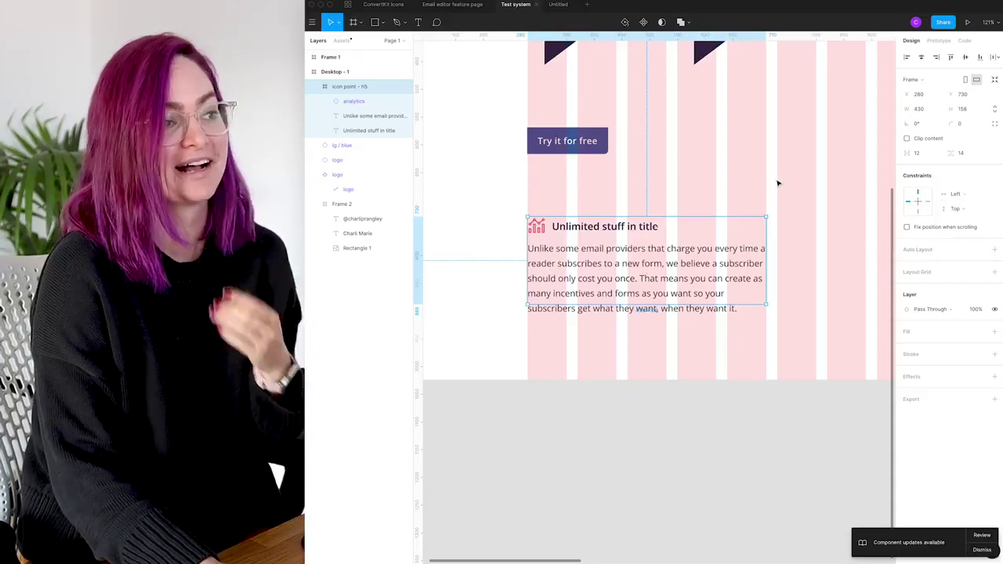
Resize the Desktop - 1 frame to 1440×982, ending just below the icon point block
scroll(755, 159, "down", 5)
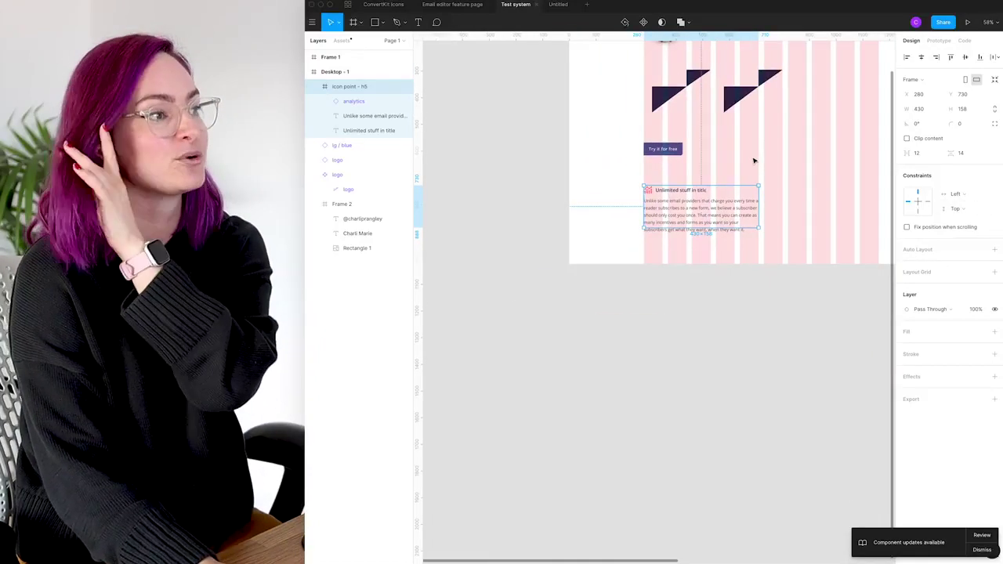
scroll(754, 160, "up", 2)
scroll(754, 160, "right", 2)
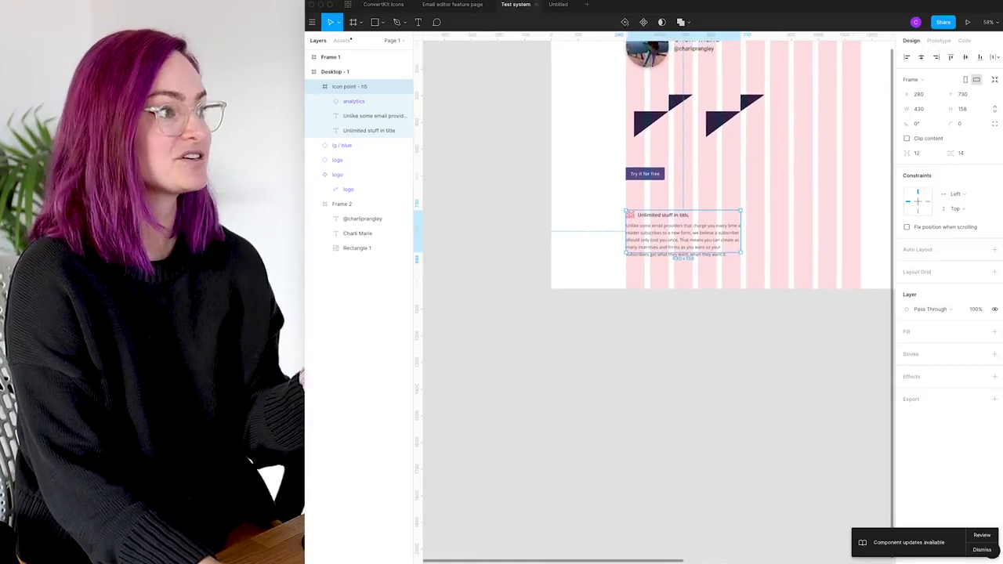
scroll(635, 138, "up", 5)
scroll(636, 138, "right", 2)
left_click(531, 127)
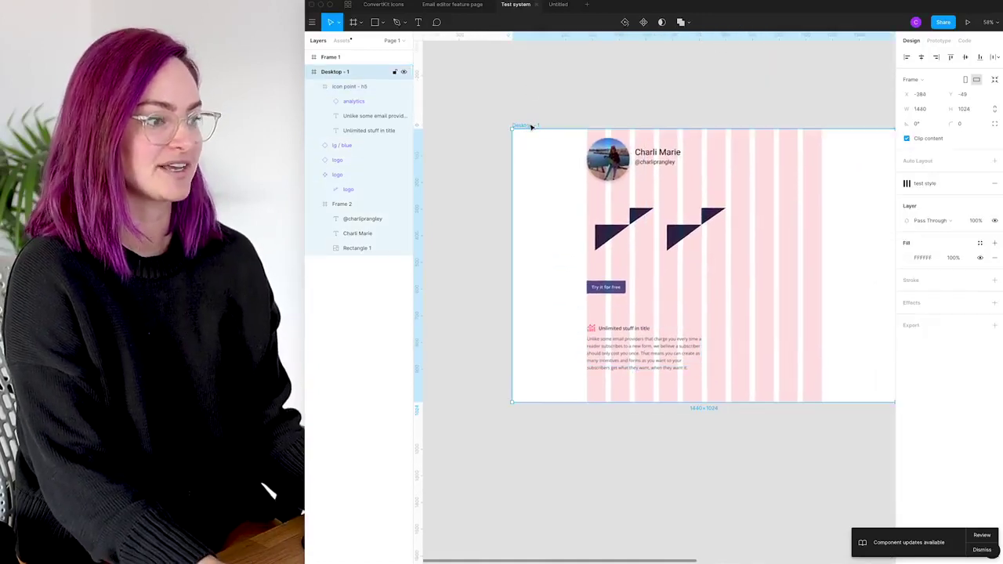
mouse_move(712, 403)
left_mouse_down()
mouse_move(708, 468)
mouse_move(701, 347)
mouse_move(708, 486)
mouse_move(699, 376)
mouse_move(703, 400)
left_mouse_up()
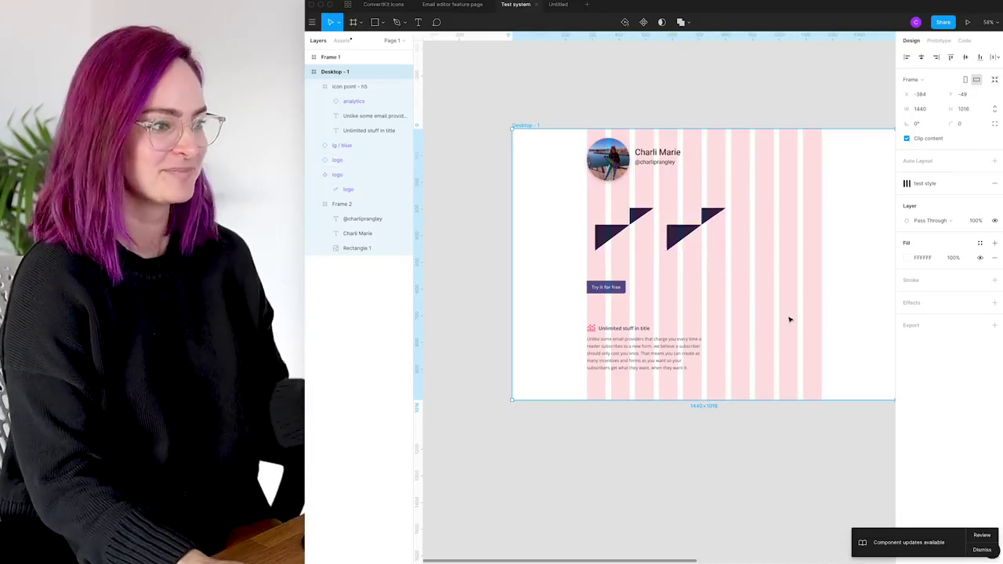
key("Escape")
left_click(536, 127)
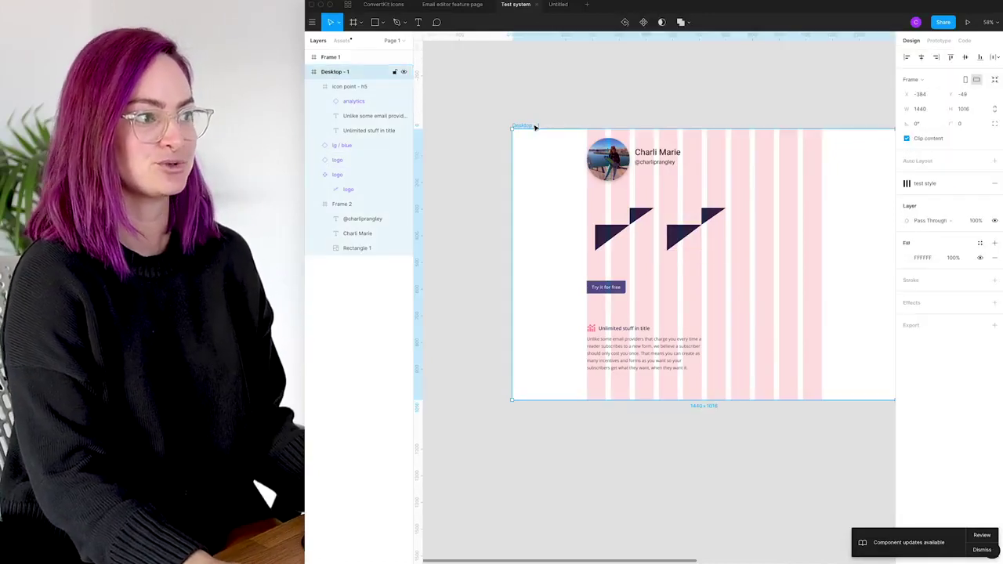
scroll(736, 290, "down", 2)
scroll(736, 290, "right", 1)
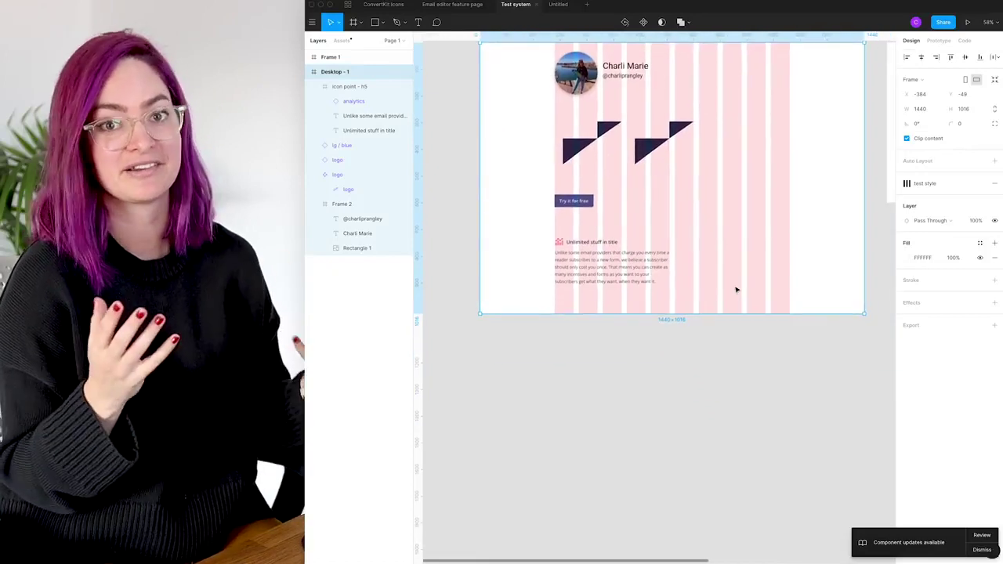
mouse_move(711, 312)
left_mouse_down()
mouse_move(671, 426)
mouse_move(721, 484)
mouse_move(724, 326)
mouse_move(745, 493)
mouse_move(709, 306)
left_mouse_up()
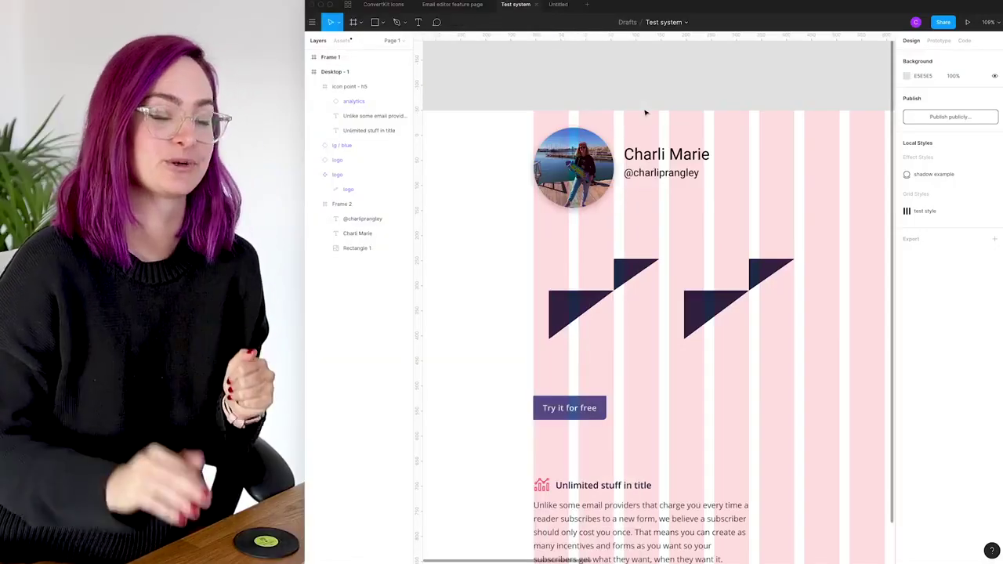
left_click(580, 165)
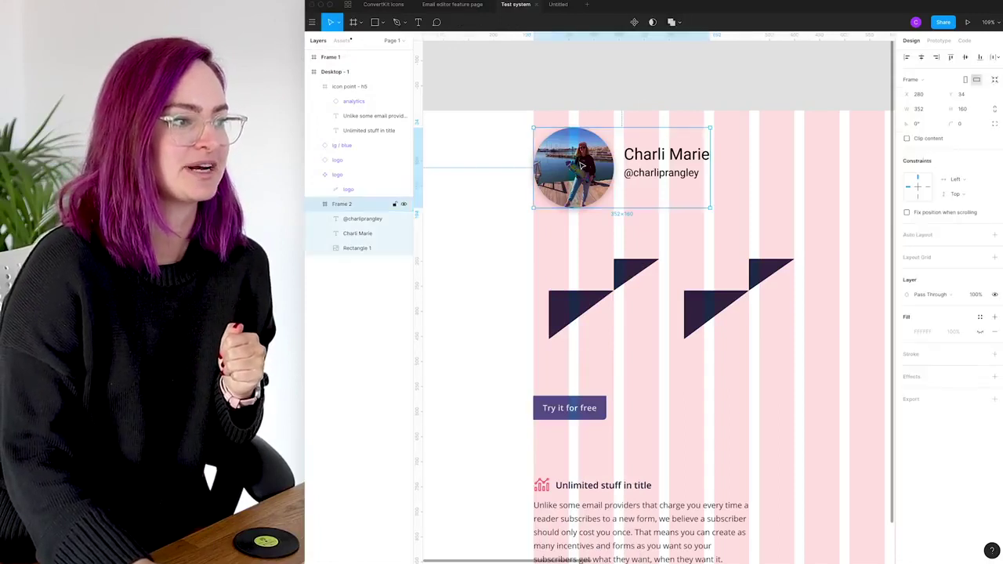
left_click(576, 167)
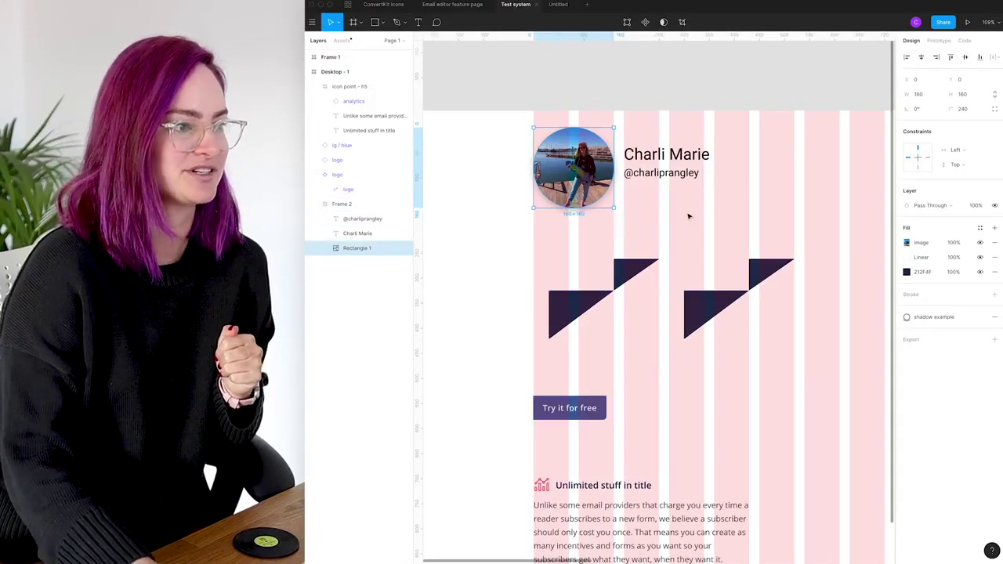
left_click(996, 343)
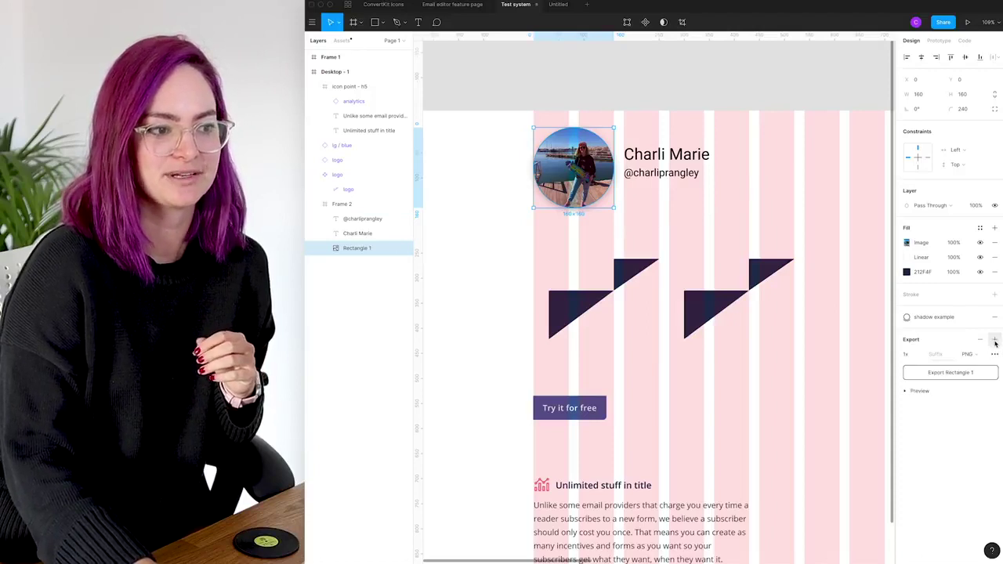
left_click(919, 354)
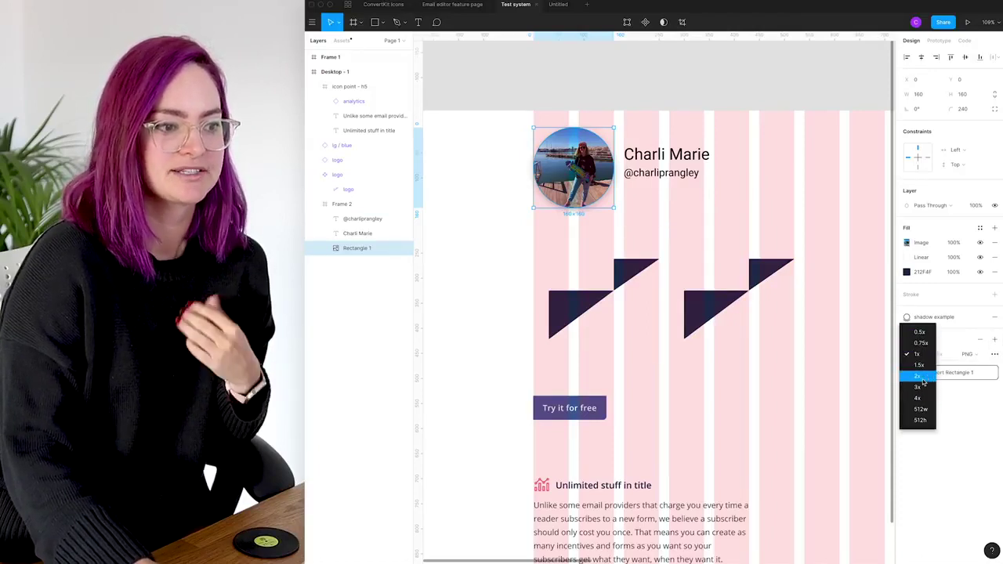
left_click(918, 377)
left_click(978, 355)
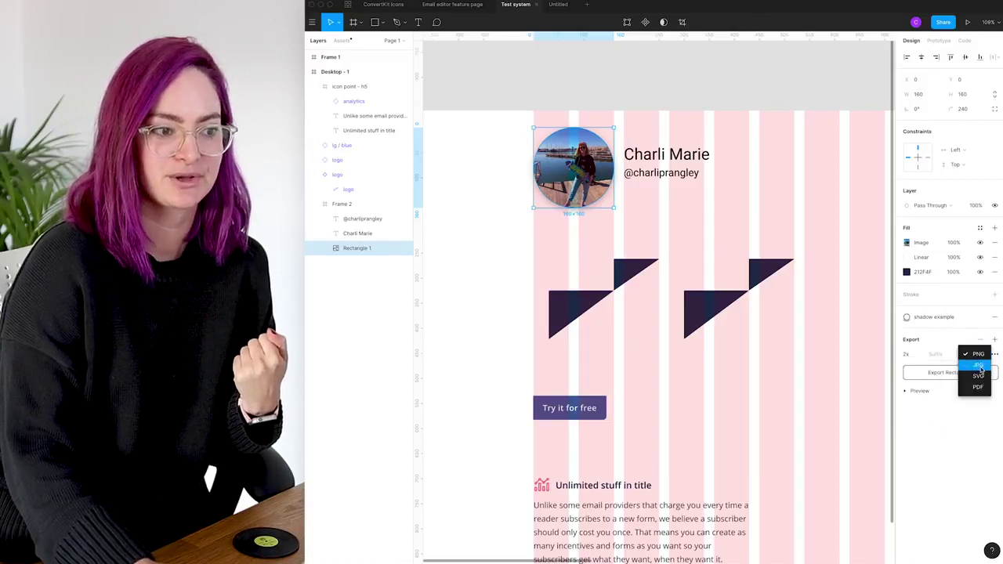
left_click(980, 365)
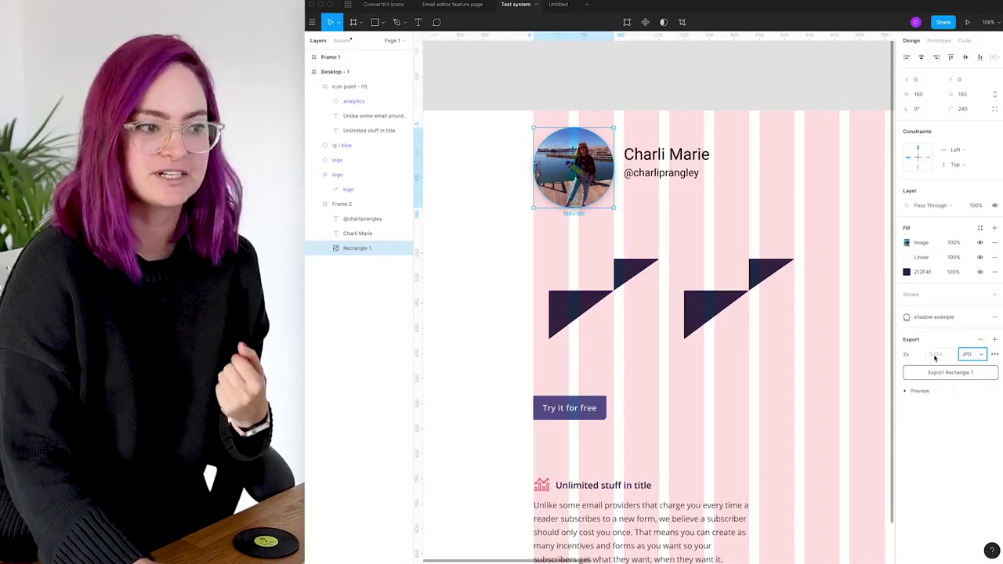
left_click(937, 355)
type("@2x")
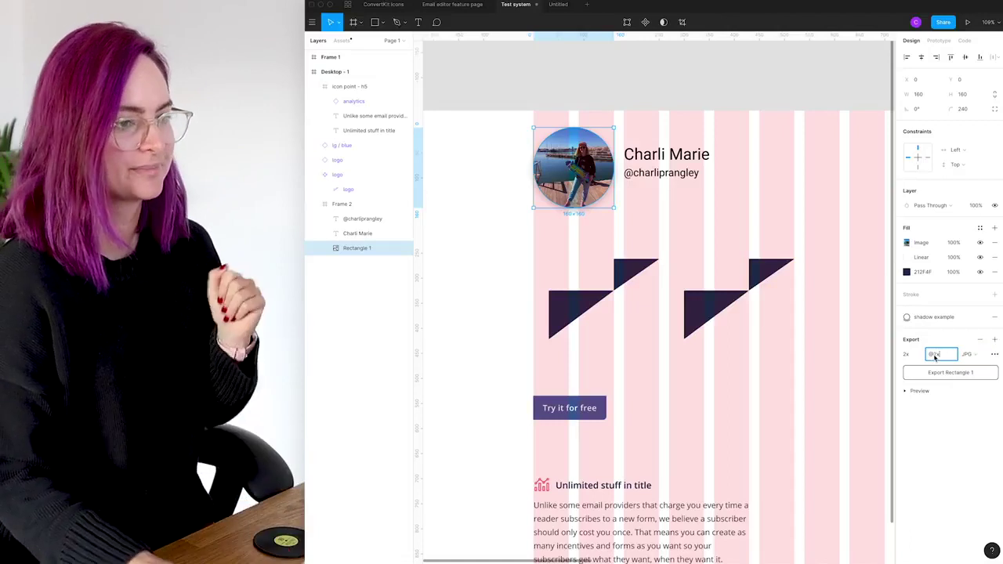
left_click(970, 431)
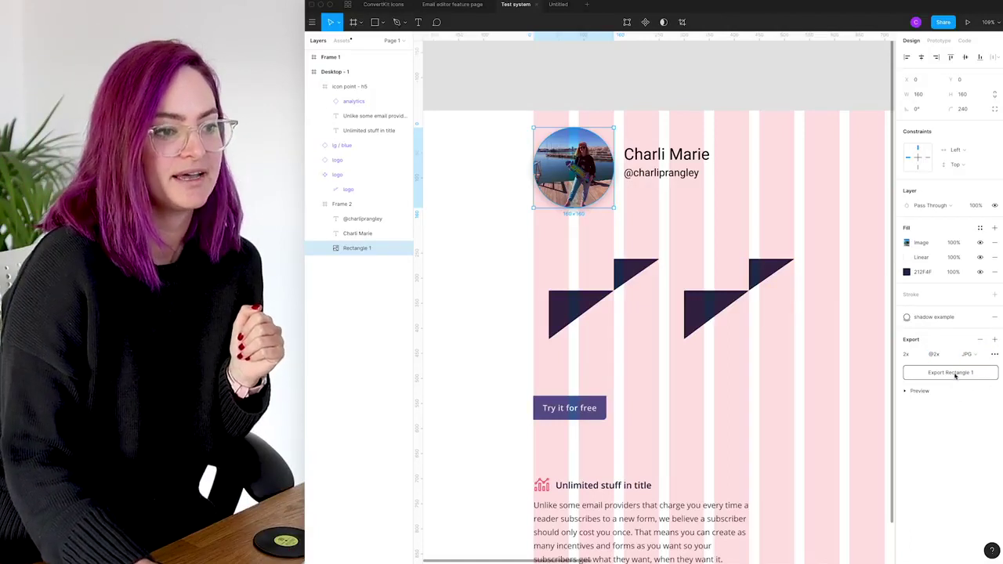
left_click(958, 373)
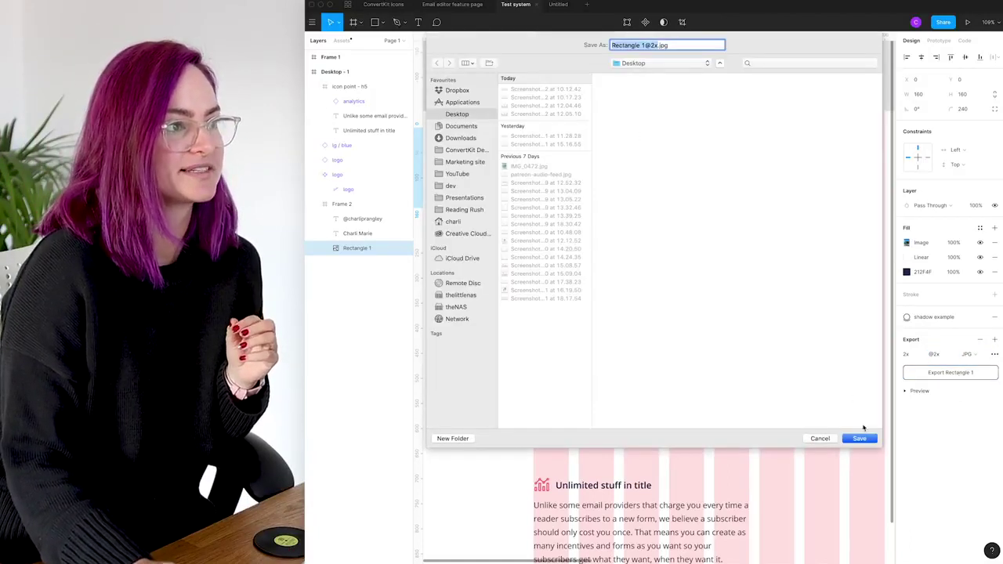
left_click(823, 440)
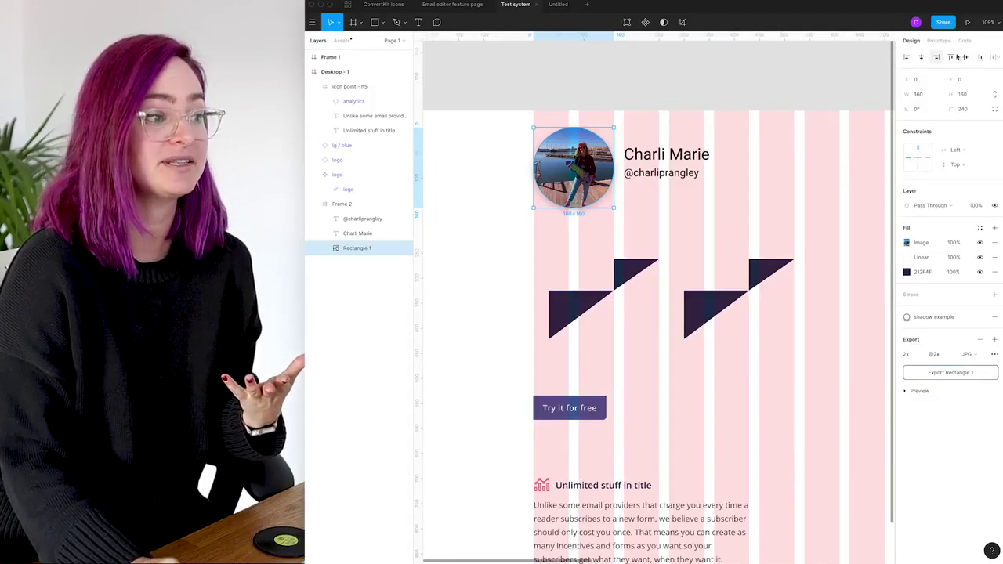
Copy the left triangle logo as CSS code
left_click(576, 310)
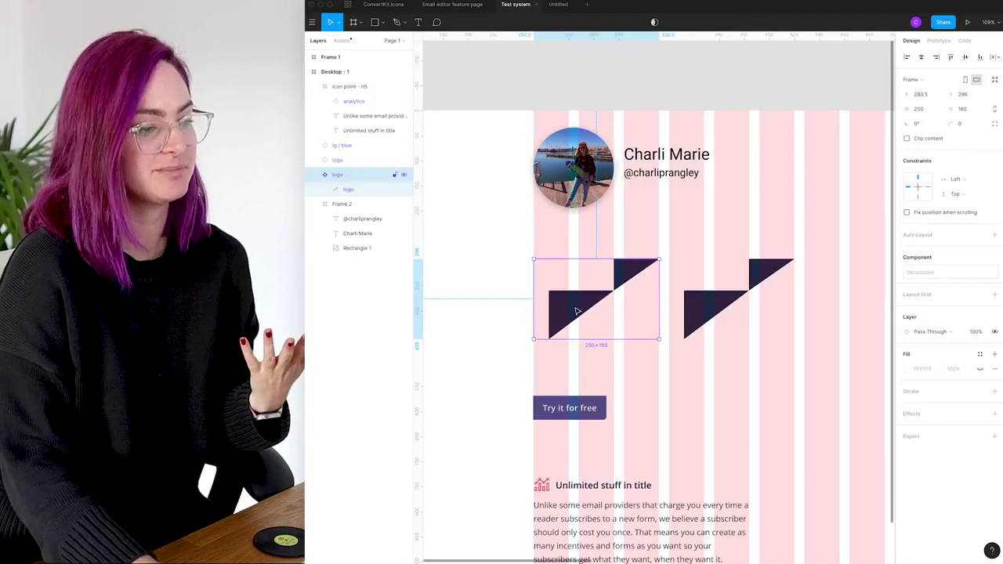
right_click(576, 311)
mouse_move(650, 556)
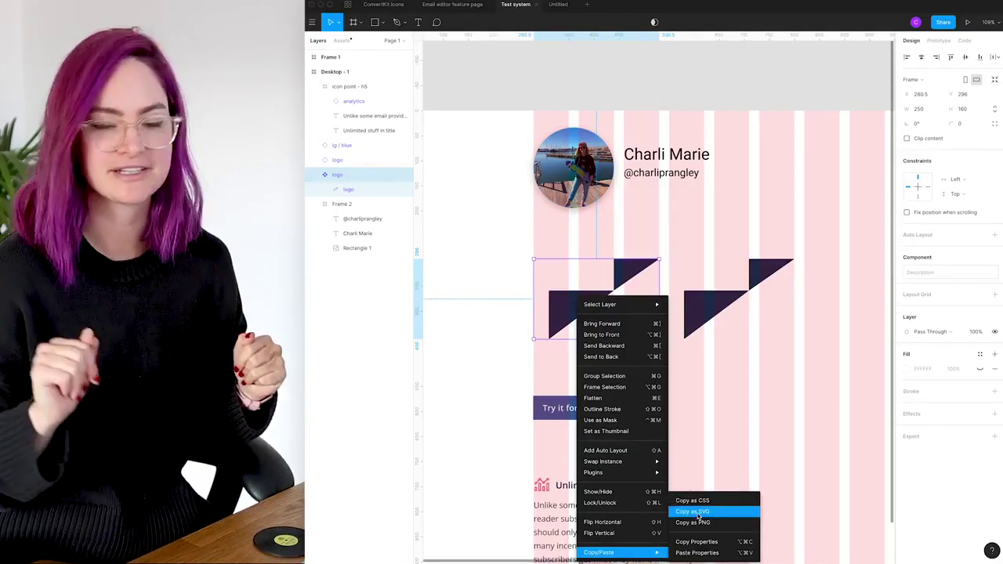
left_click(693, 500)
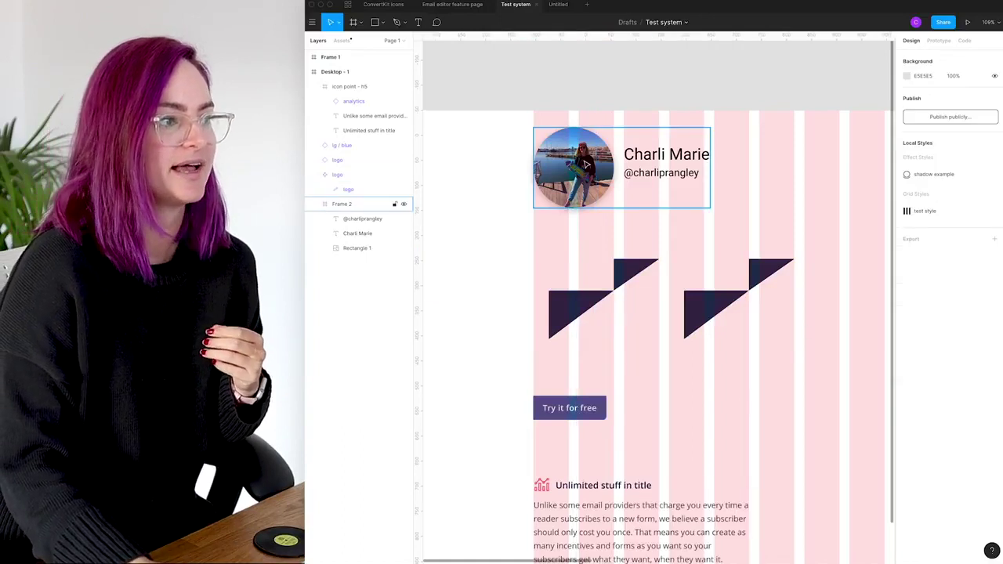
left_click(595, 411)
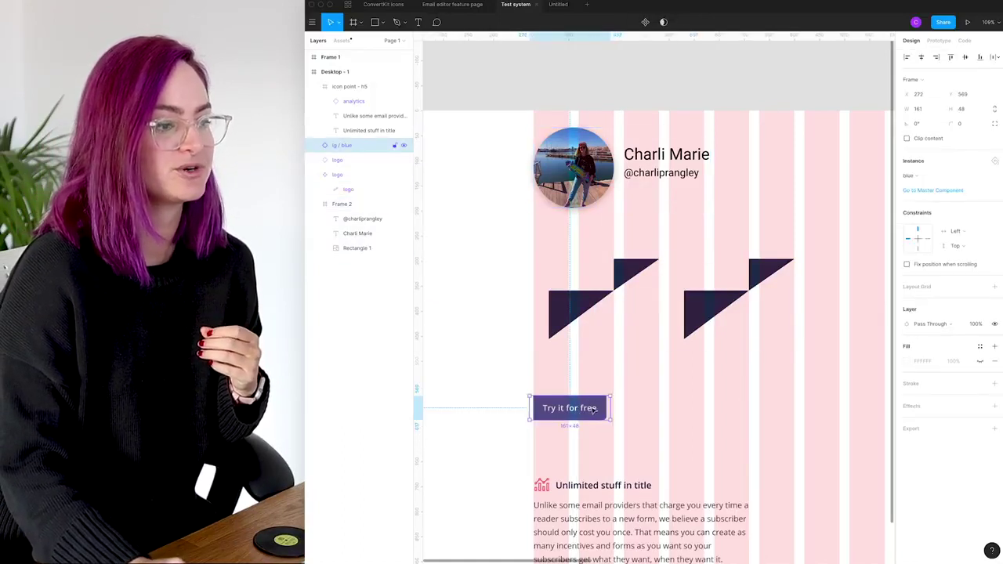
left_click(965, 41)
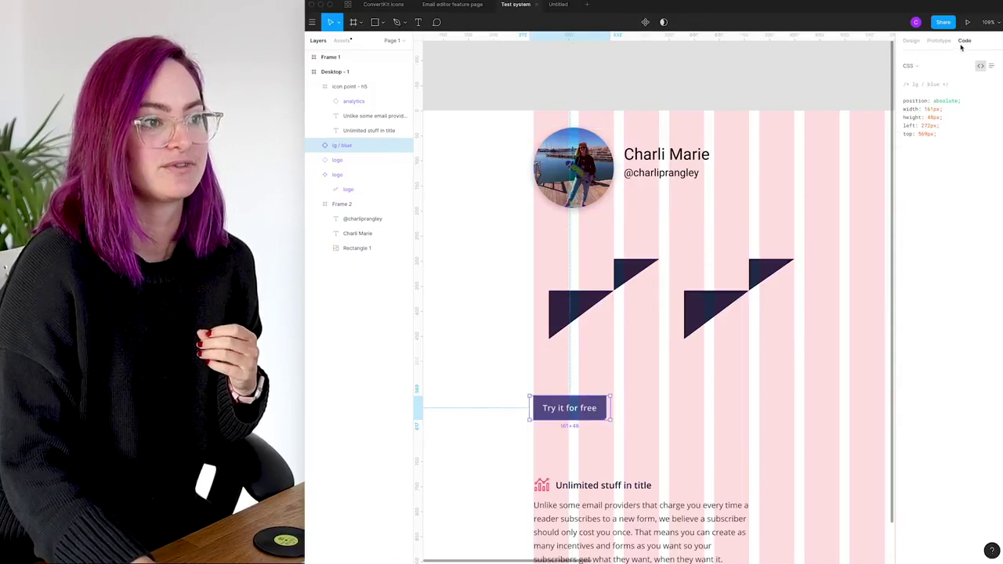
left_click(663, 173)
left_click(662, 173)
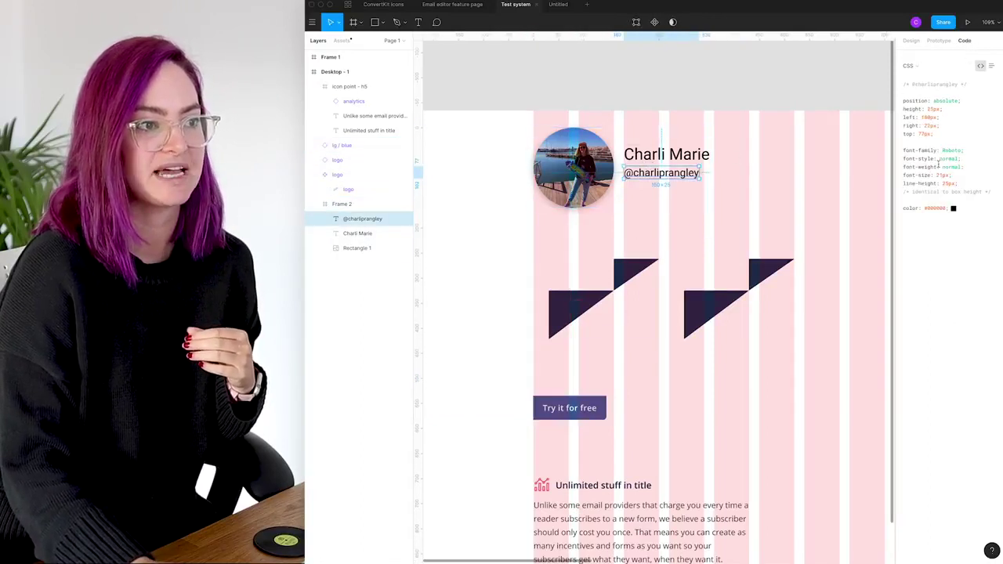
left_click_drag(903, 147, 961, 183)
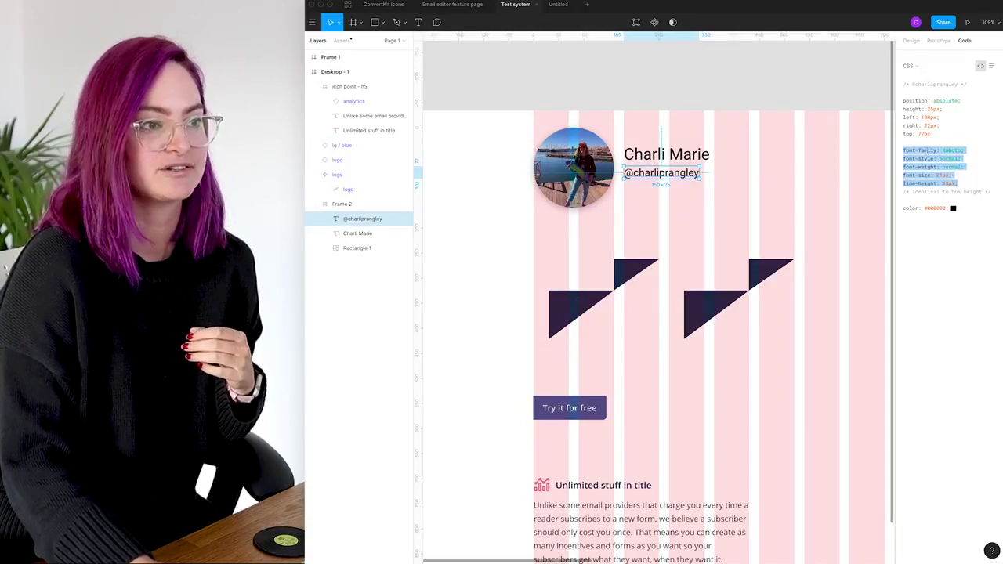
key("alt")
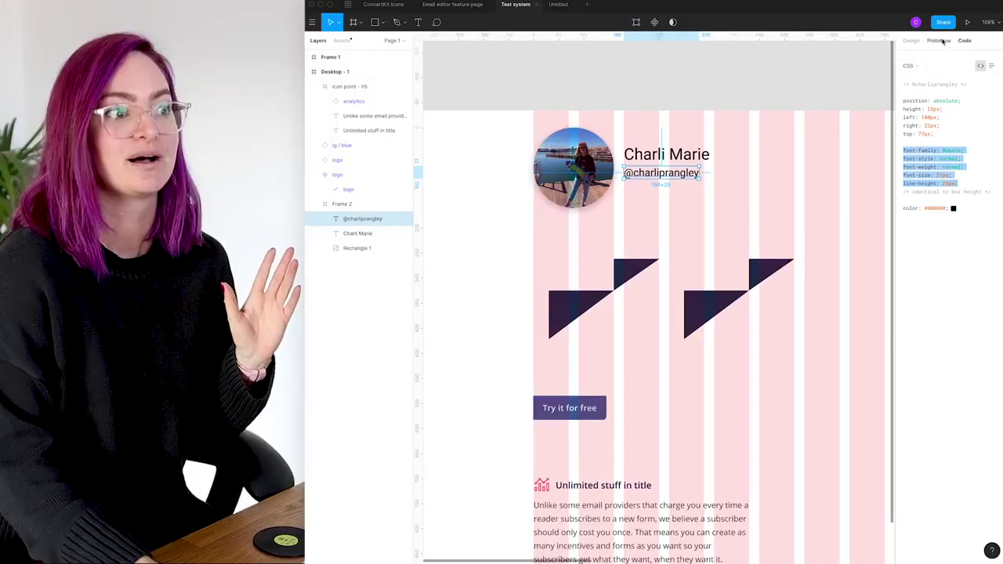
left_click(938, 40)
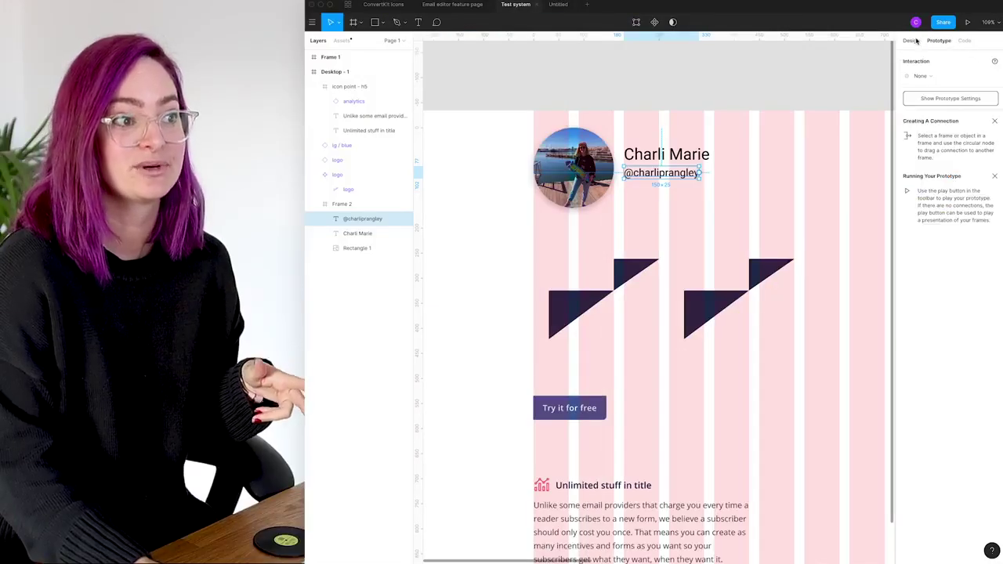
Open the Navigation file and present from the 'features menu animation test closed' frame
left_click(788, 92)
left_click(347, 4)
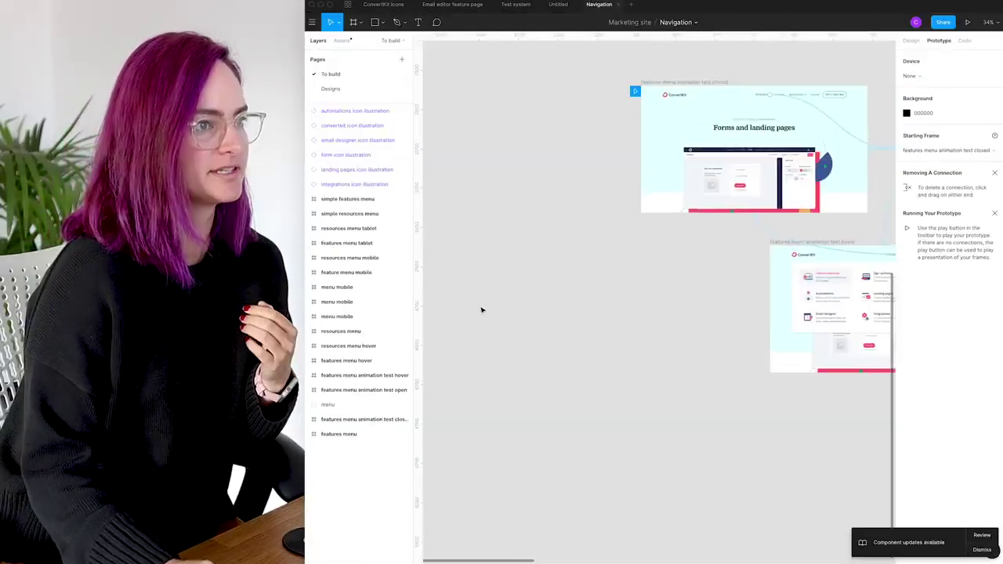
scroll(481, 312, "up", 3)
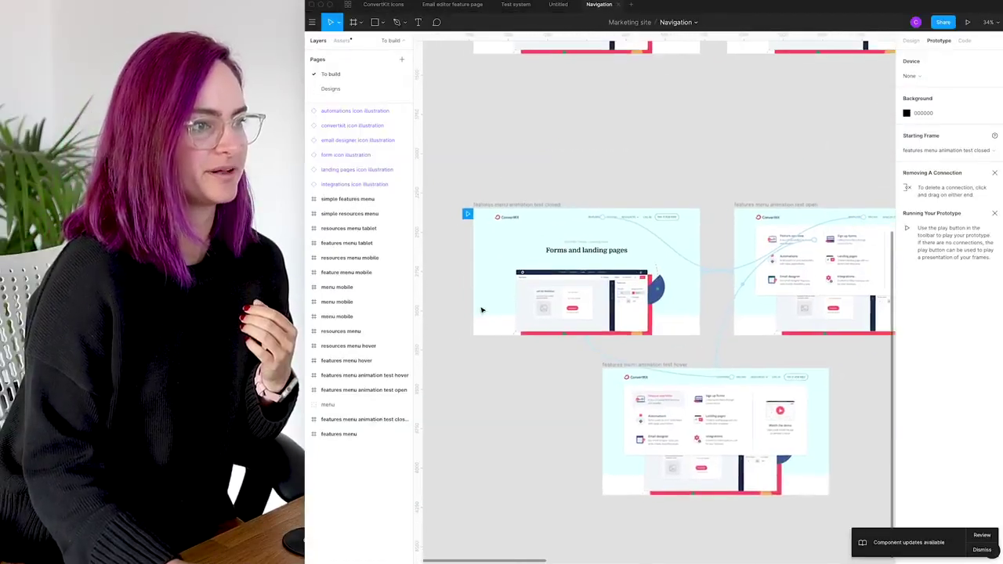
scroll(608, 256, "up", 3)
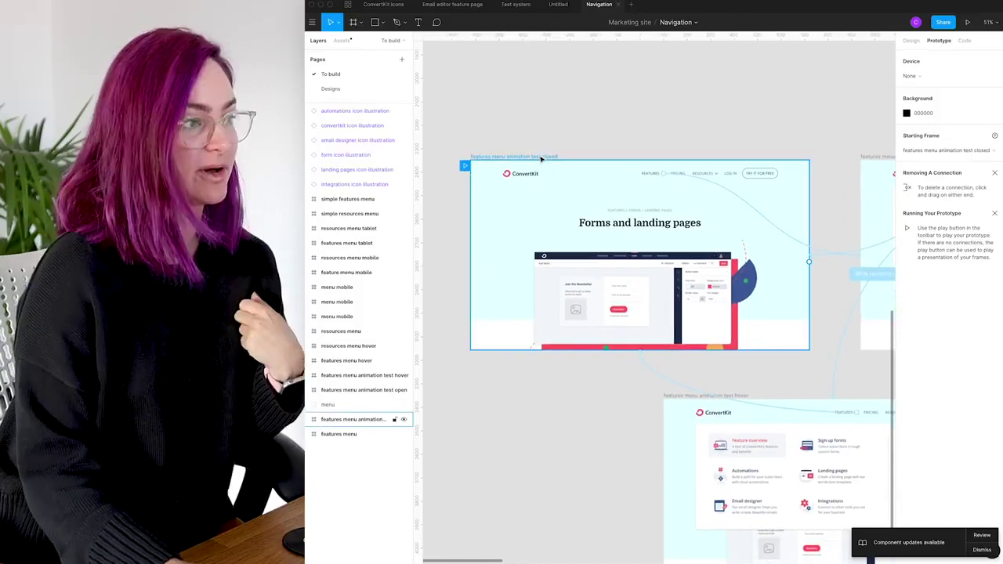
key("Escape")
scroll(894, 70, "down", 1)
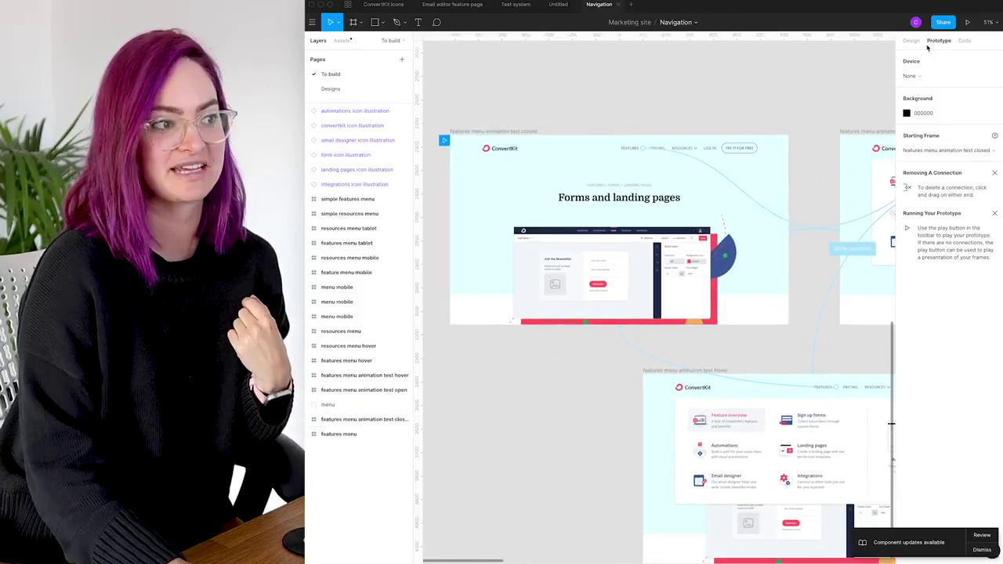
scroll(658, 298, "right", 4)
scroll(549, 196, "left", 5)
left_click(533, 129)
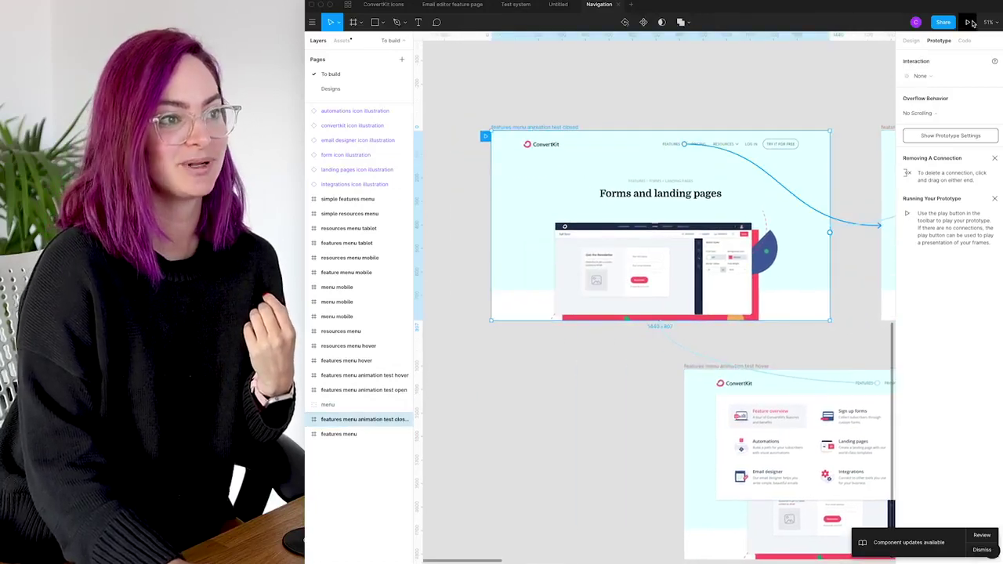
left_click(972, 22)
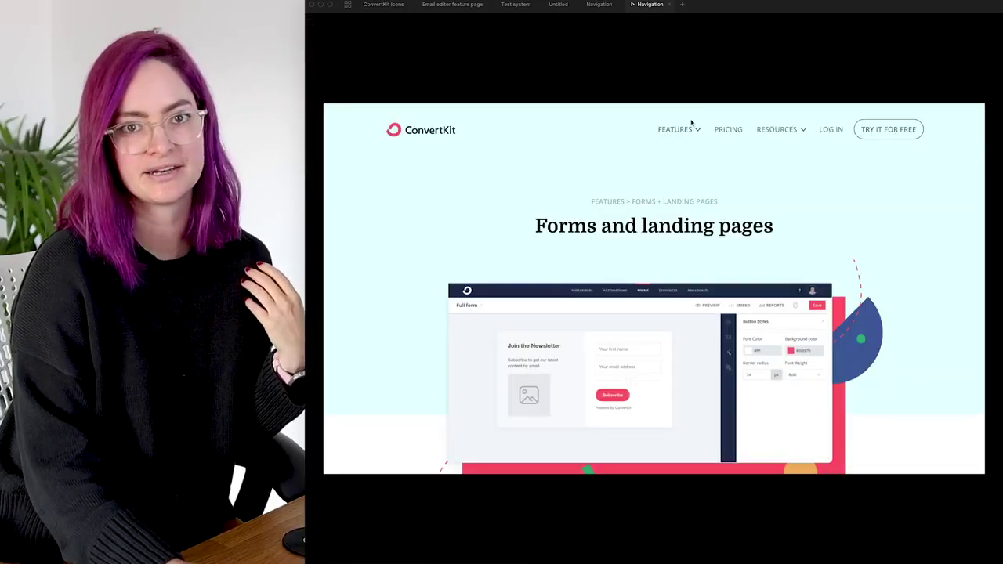
Toggle the FEATURES mega-menu open, closed and open again in the prototype
left_click(690, 132)
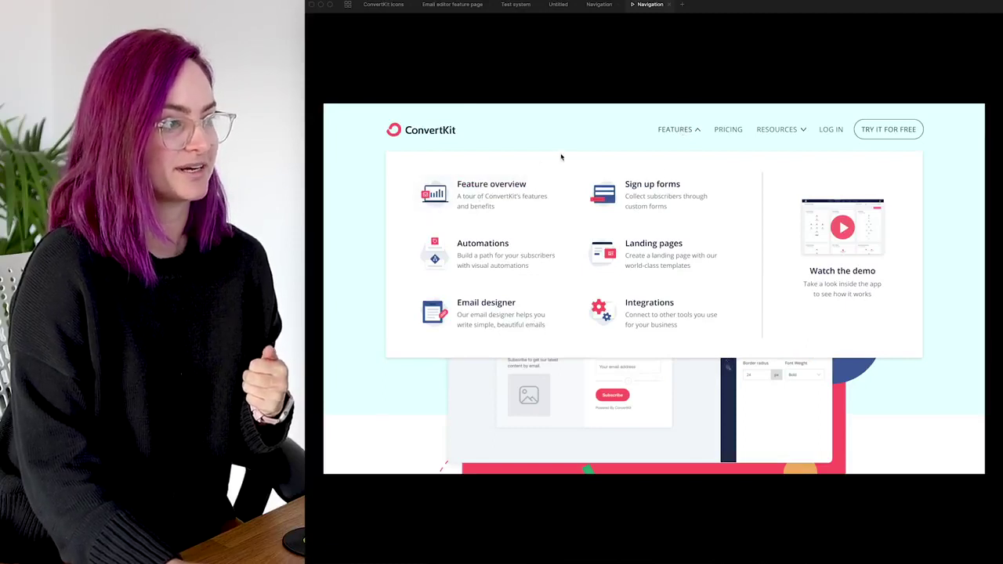
left_click(679, 129)
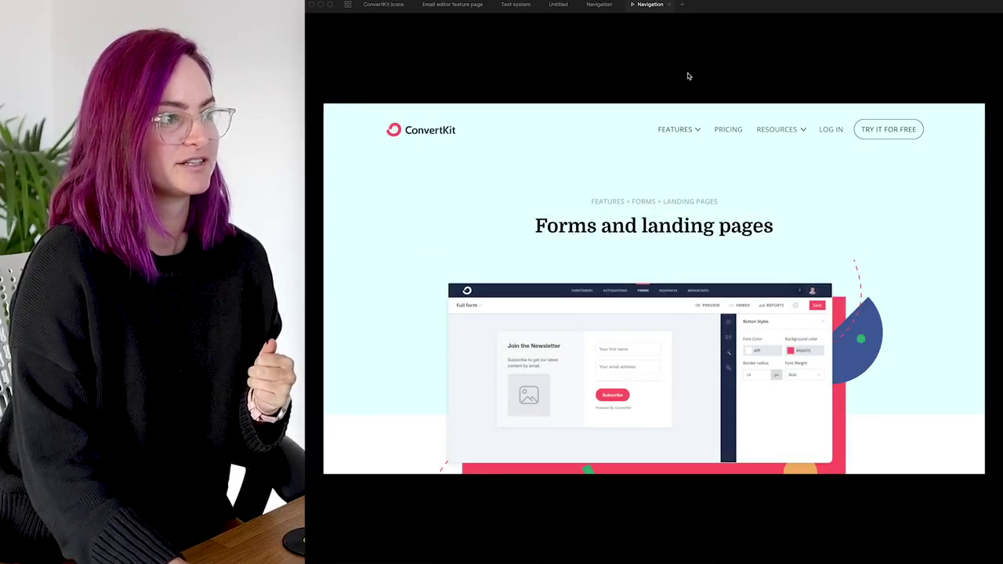
left_click(683, 130)
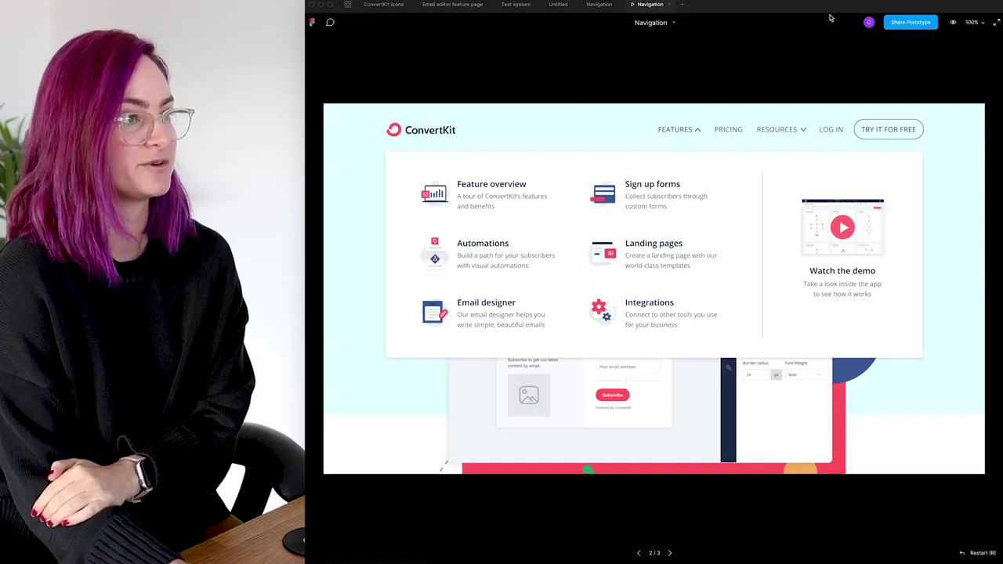
Pin a comment reading 'comment' over the FEATURES menu
left_click(330, 24)
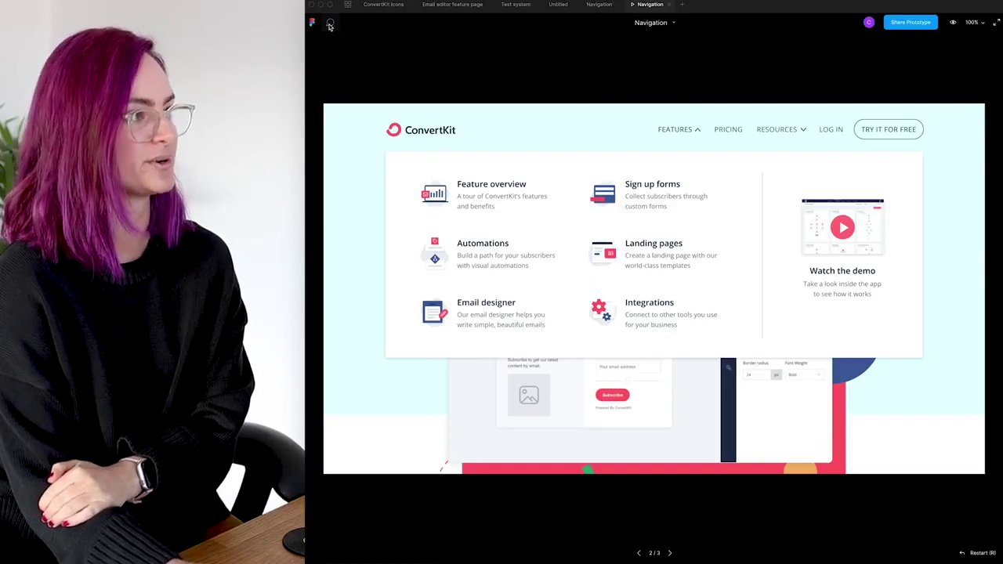
left_click(558, 160)
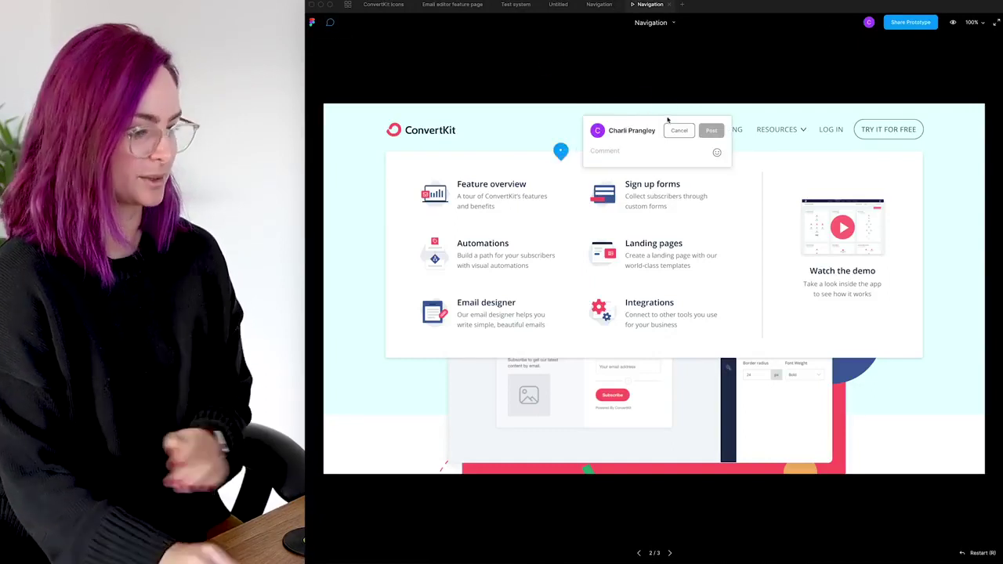
type("comment")
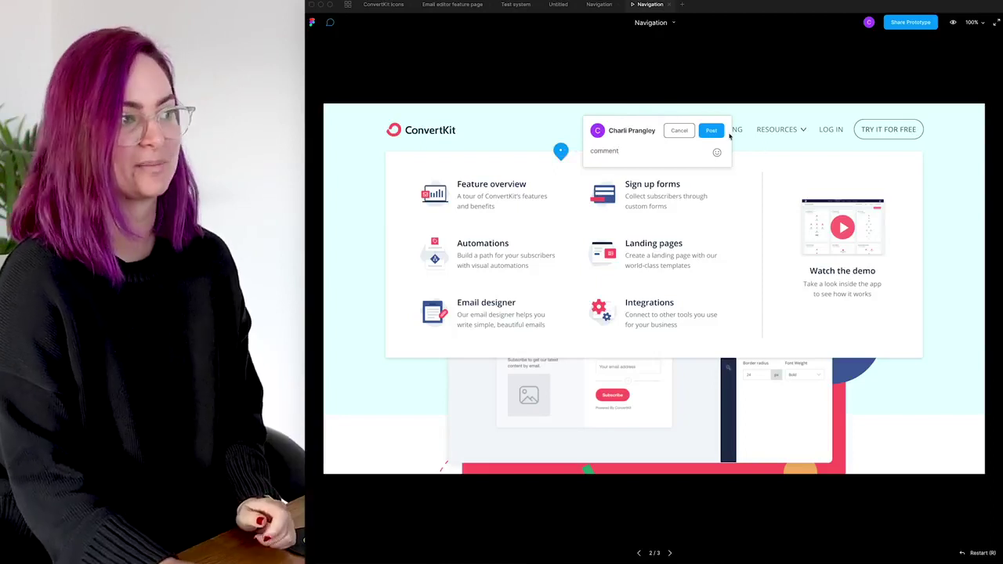
left_click(711, 130)
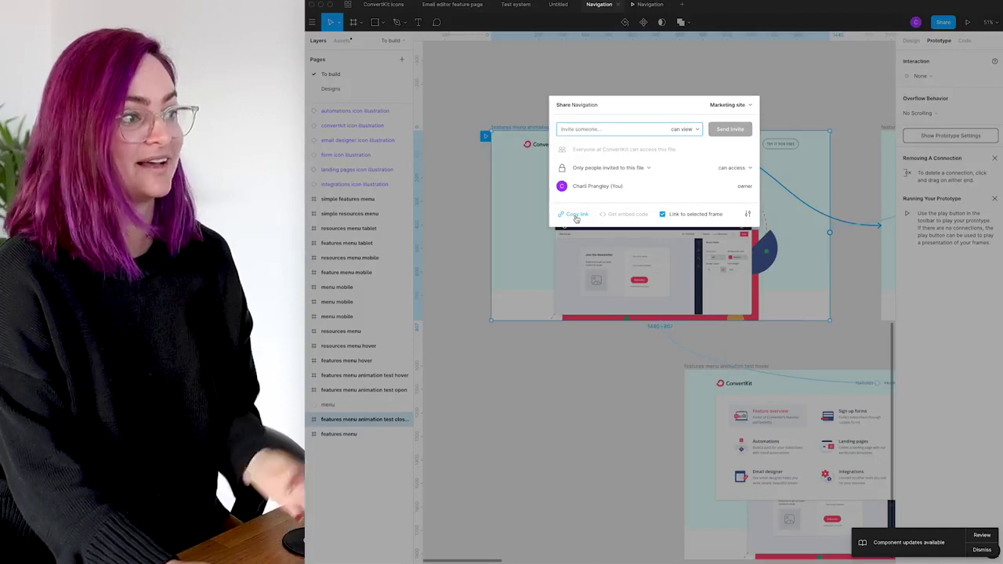
Copy the Navigation prototype's shareable link and return to the canvas
left_click(765, 76)
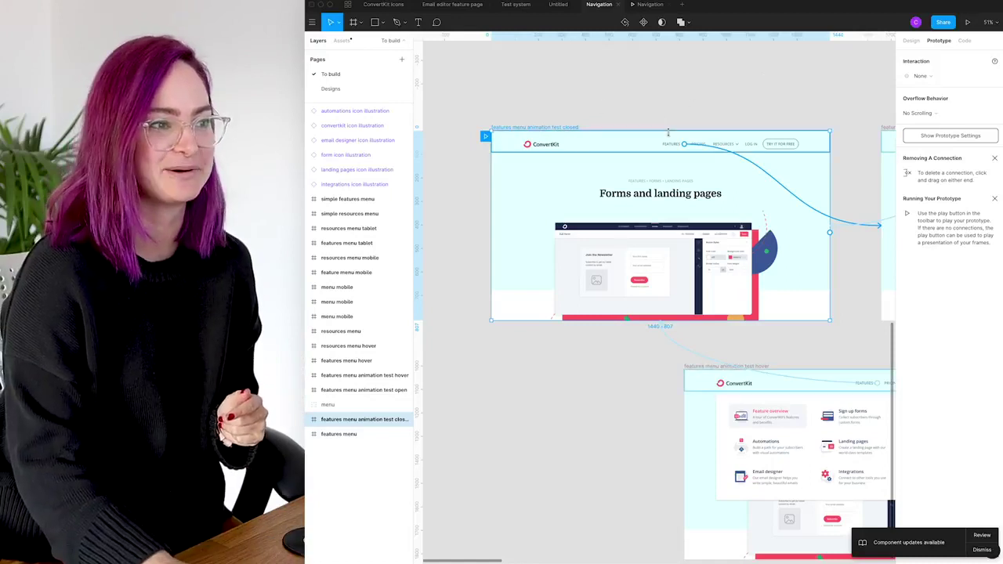
scroll(667, 132, "down", 6)
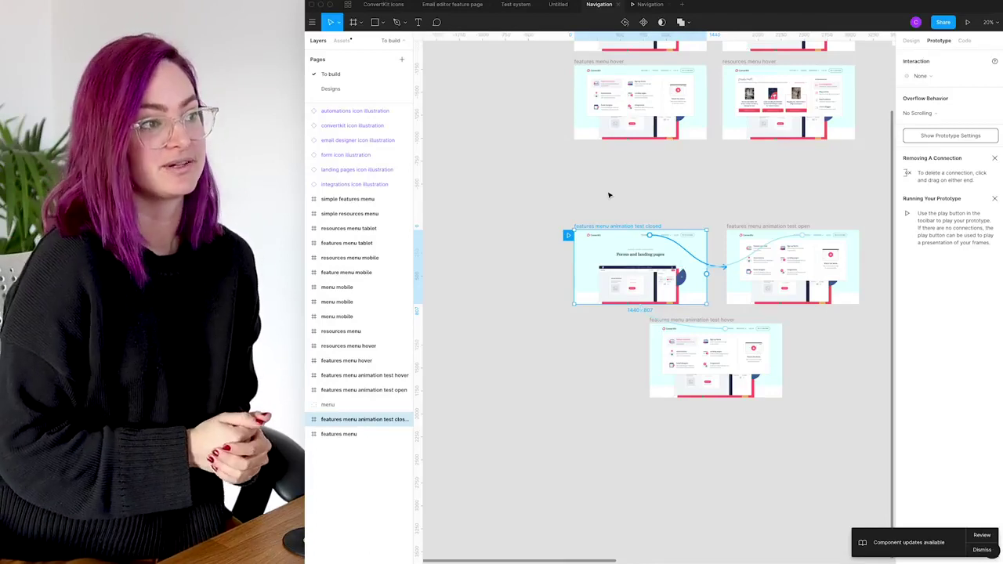
Select the FEATURES item to inspect its on-click Move In transition, Ease Out, 300ms
scroll(609, 195, "up", 5)
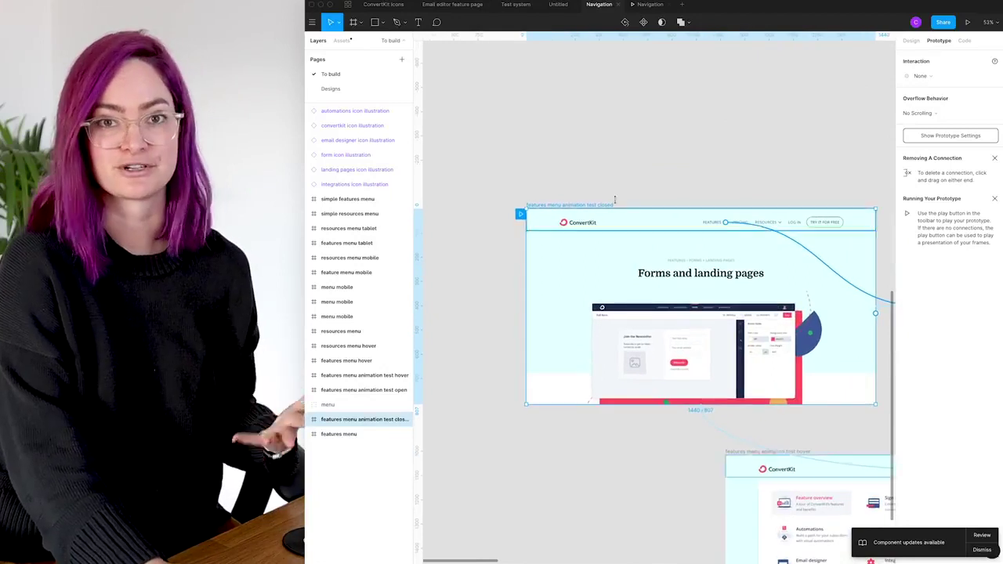
scroll(688, 154, "down", 2)
left_click(690, 174)
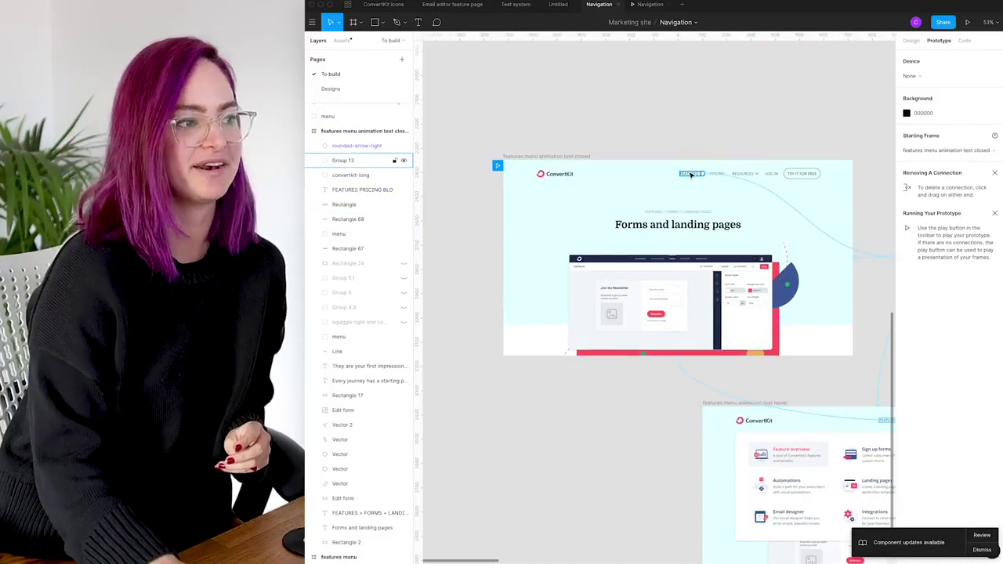
left_click(695, 174)
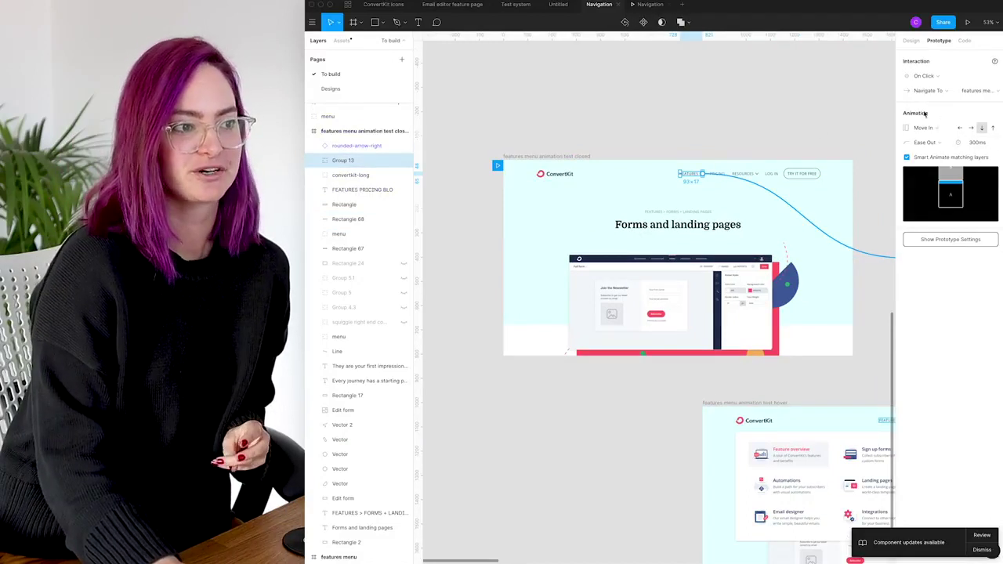